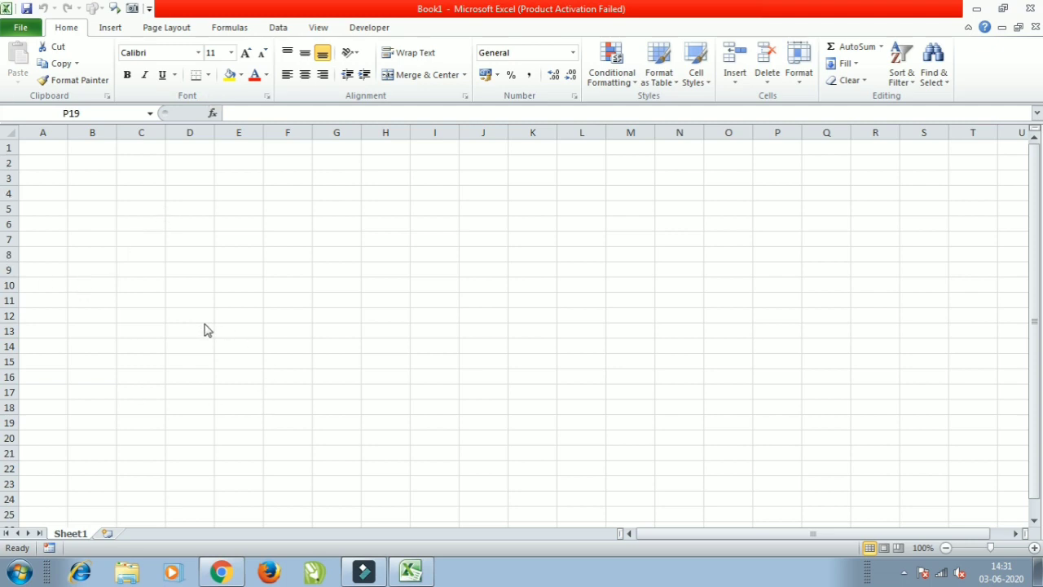
Close the open Excel window and relaunch Microsoft Excel 2010 from the Microsoft Office group of installed programs.
{"action": "left_click", "coordinate": [1031, 9]}
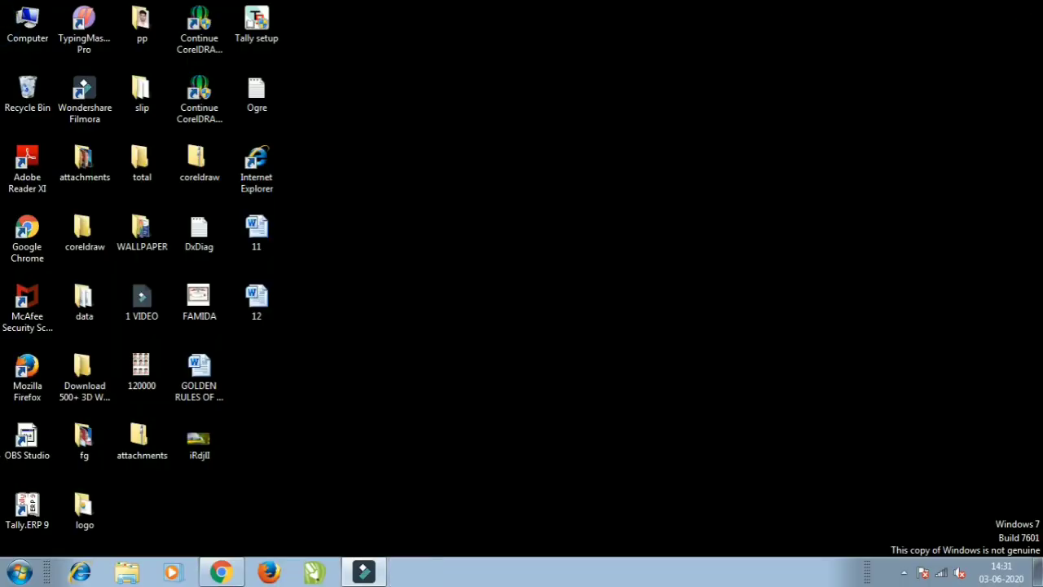
{"action": "left_click", "coordinate": [20, 573]}
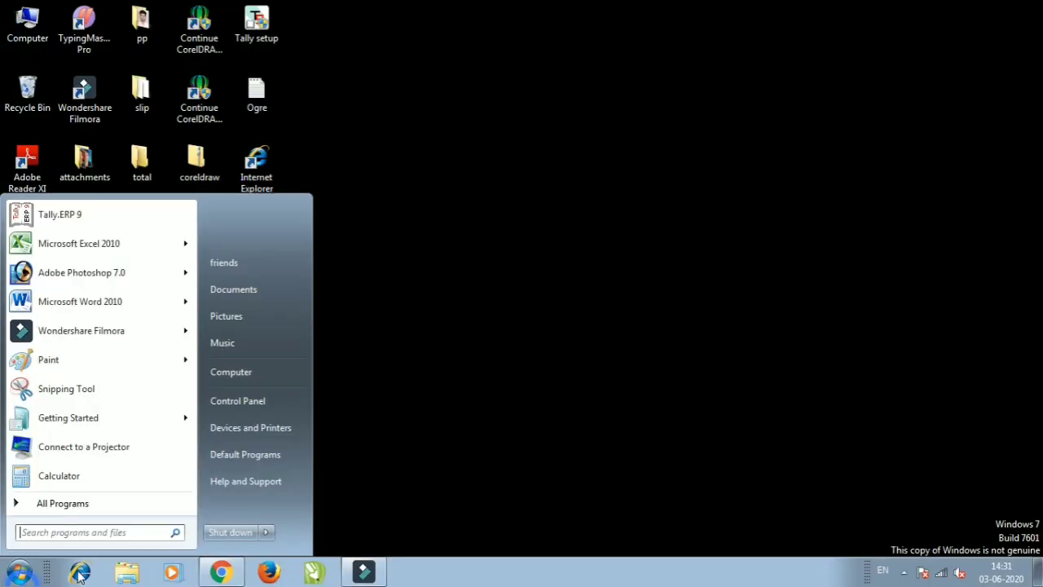
{"action": "left_click", "coordinate": [82, 504]}
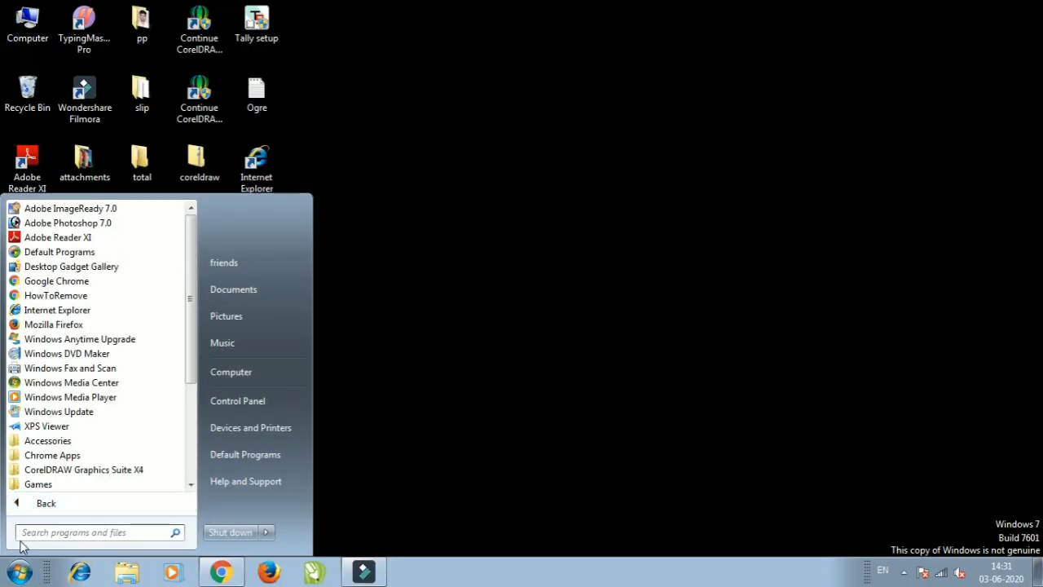
{"action": "left_click", "coordinate": [50, 503]}
{"action": "left_click", "coordinate": [57, 503]}
{"action": "left_click_drag", "start_coordinate": [191, 358], "coordinate": [189, 399]}
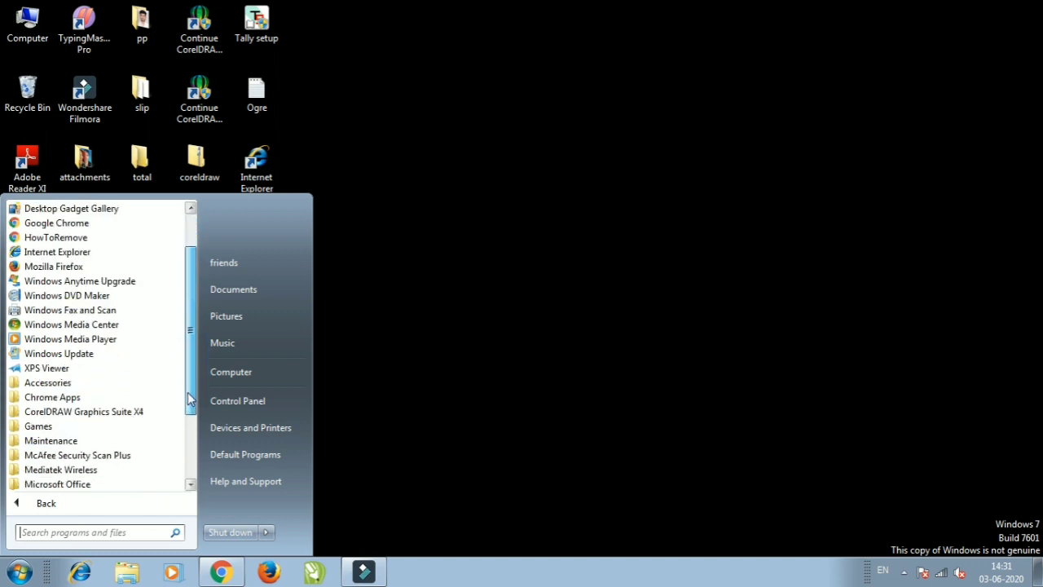
{"action": "left_click", "coordinate": [74, 484]}
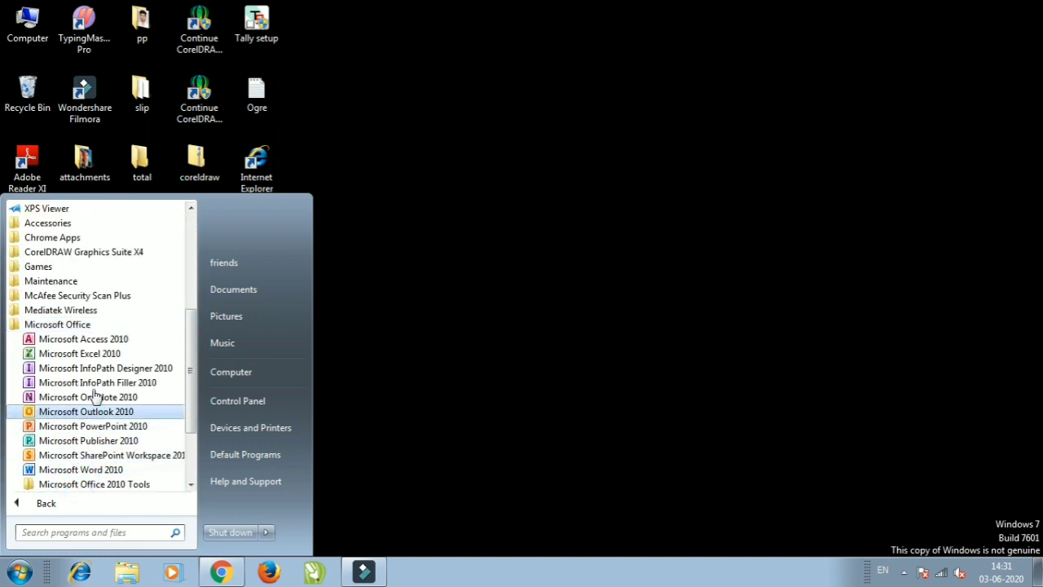
{"action": "left_click", "coordinate": [104, 353]}
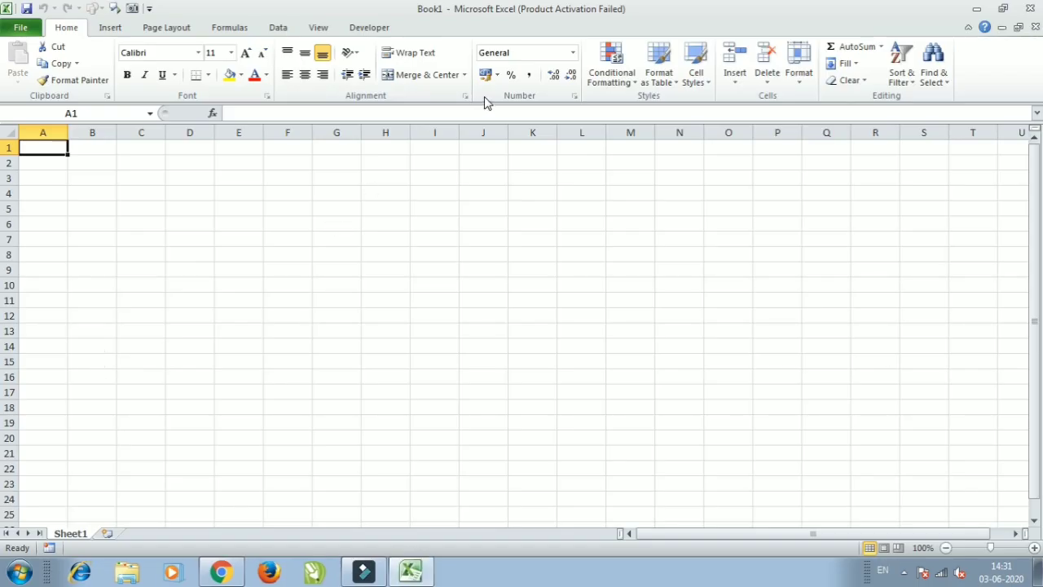
Close Excel and relaunch it by running the EXCEL command from the Run dialog, dismissing the activation wizard.
{"action": "left_click", "coordinate": [1030, 8]}
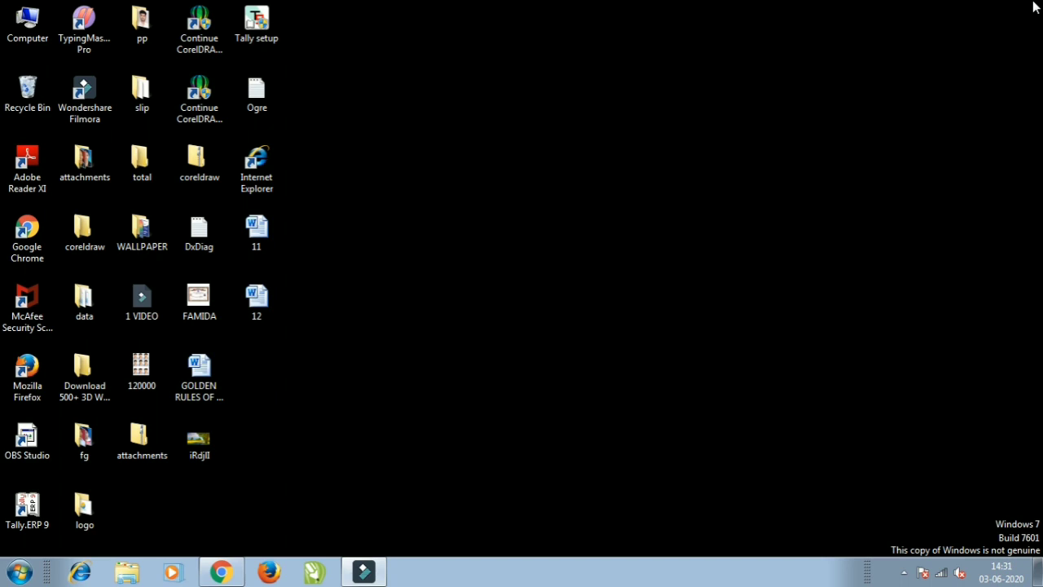
{"action": "key", "text": "super+r"}
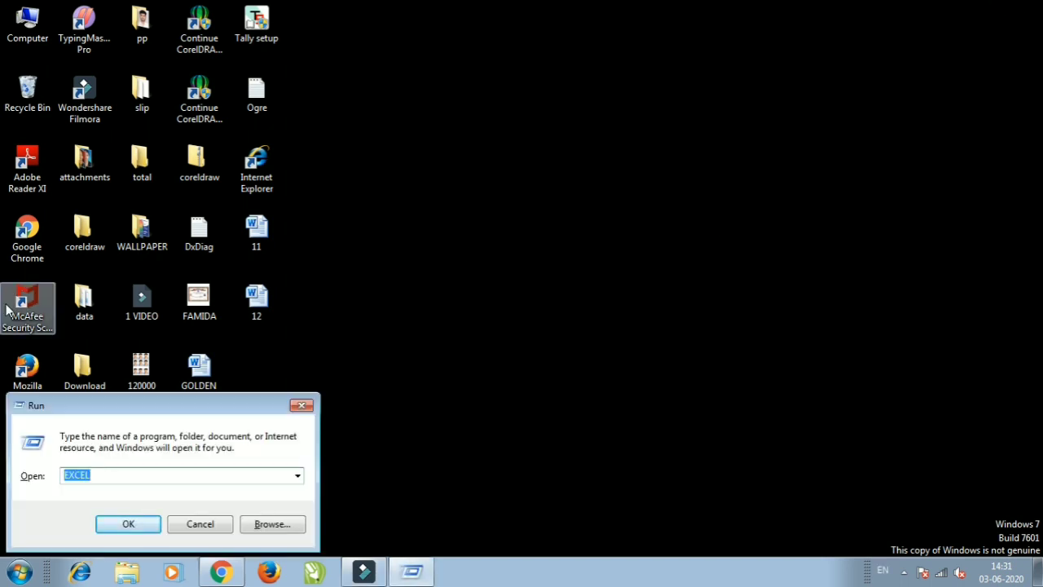
{"action": "left_click_drag", "start_coordinate": [107, 400], "coordinate": [414, 188]}
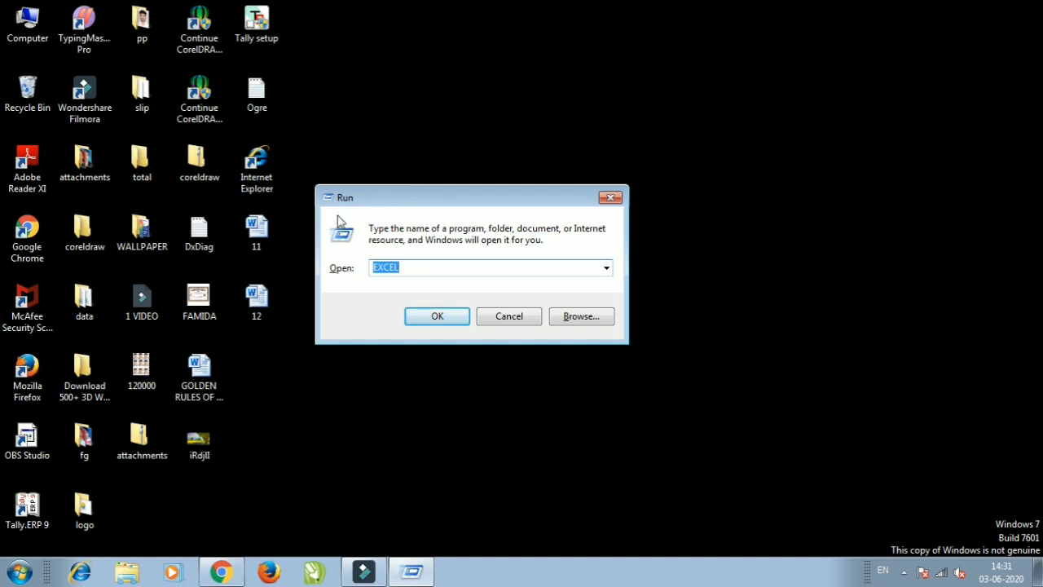
{"action": "left_click", "coordinate": [457, 316]}
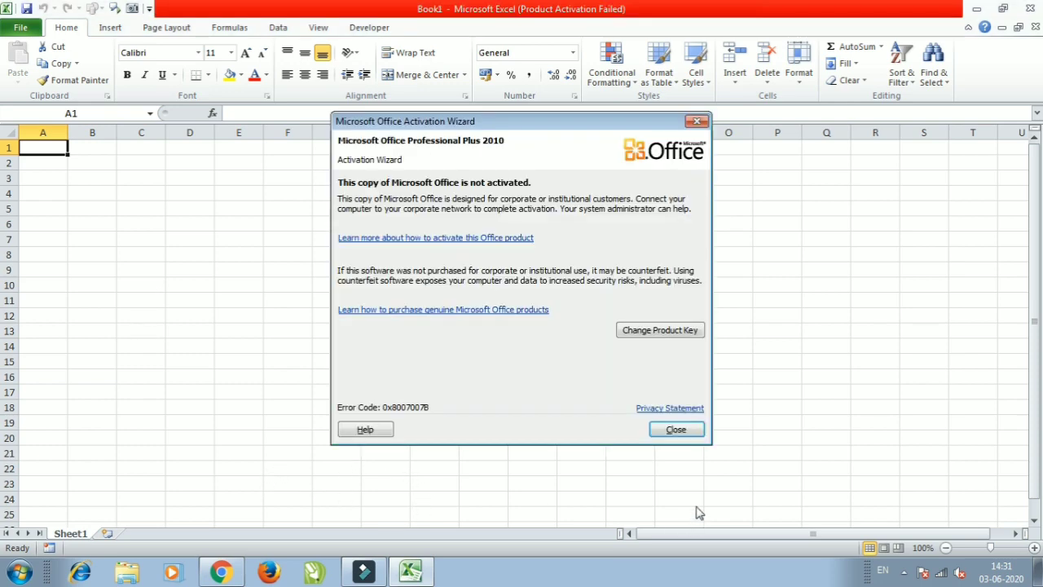
{"action": "left_click", "coordinate": [674, 429]}
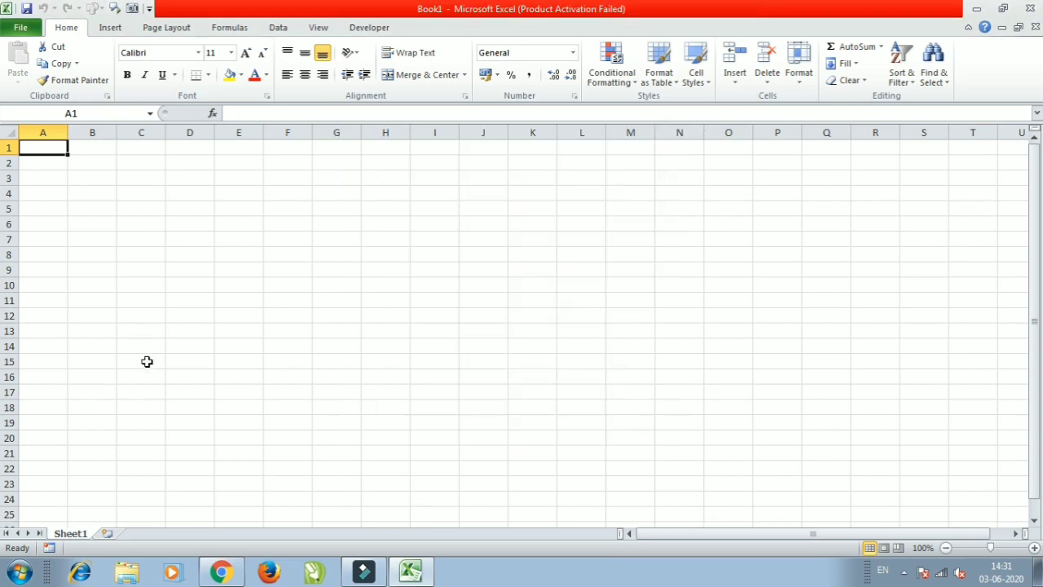
Fill the range D3:K12 with random numbers using the formula =RANDBETWEEN(150,300).
{"action": "left_click", "coordinate": [183, 176]}
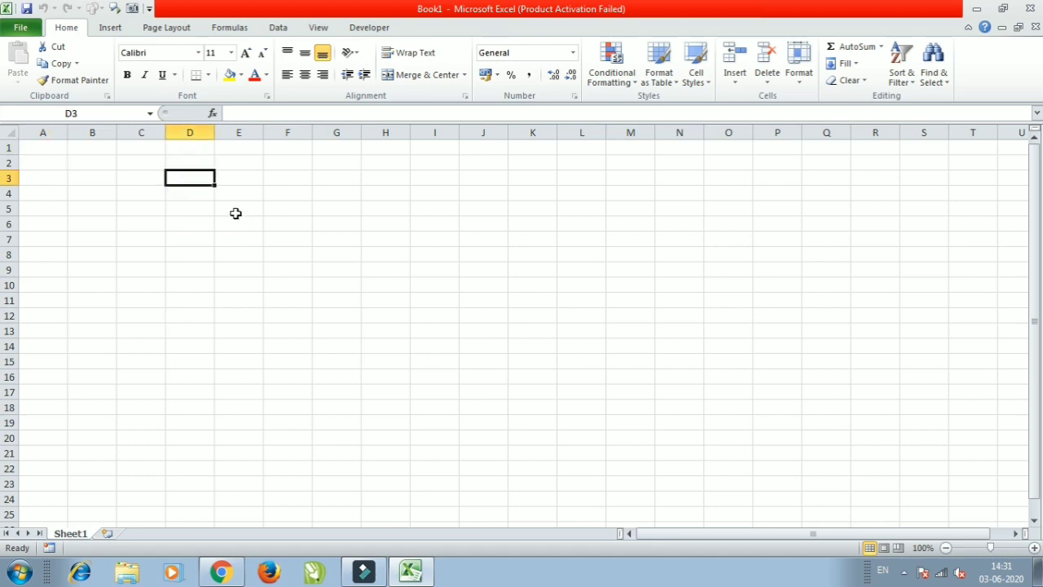
{"action": "key", "text": "shift+Right"}
{"action": "key", "text": "shift+Right"}
{"action": "key", "text": "shift+Right"}
{"action": "key", "text": "shift+Right"}
{"action": "key", "text": "shift+Right"}
{"action": "key", "text": "shift+Right"}
{"action": "key", "text": "shift+Right"}
{"action": "key", "text": "shift+Right"}
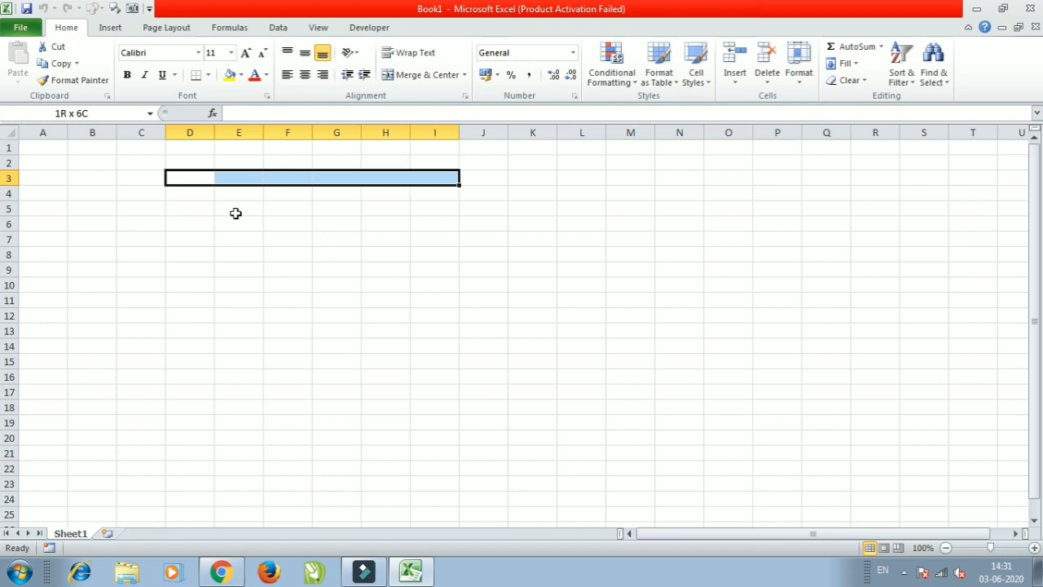
{"action": "key", "text": "shift+Right"}
{"action": "key", "text": "shift+Left"}
{"action": "key", "text": "shift+Left"}
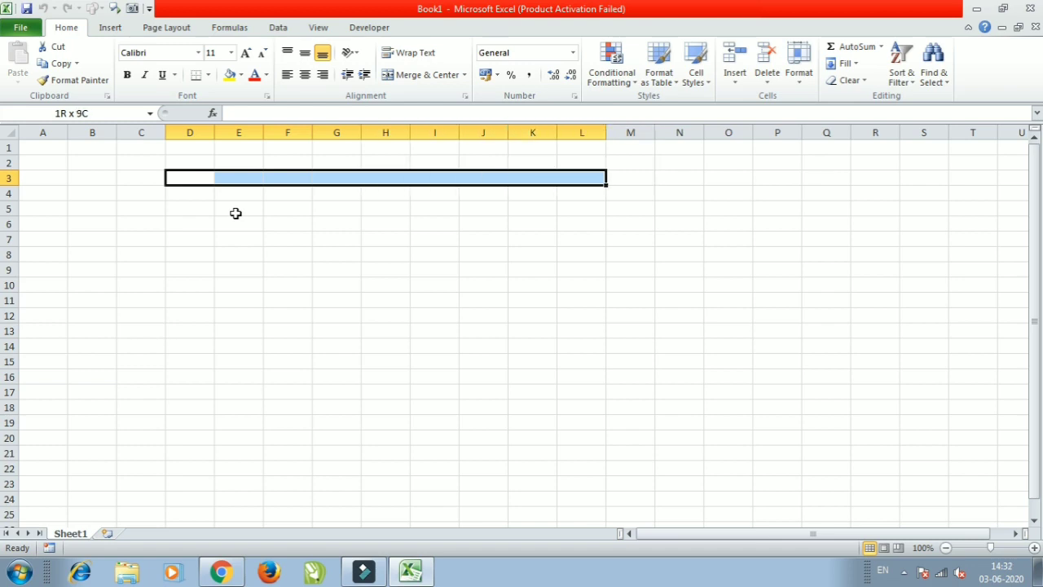
{"action": "key", "text": "shift+Down"}
{"action": "key", "text": "shift+Down"}
{"action": "key", "text": "shift+Down"}
{"action": "key", "text": "shift+Down"}
{"action": "key", "text": "shift+Down"}
{"action": "key", "text": "shift+Down"}
{"action": "key", "text": "shift+Down"}
{"action": "key", "text": "shift+Down"}
{"action": "key", "text": "shift+Down"}
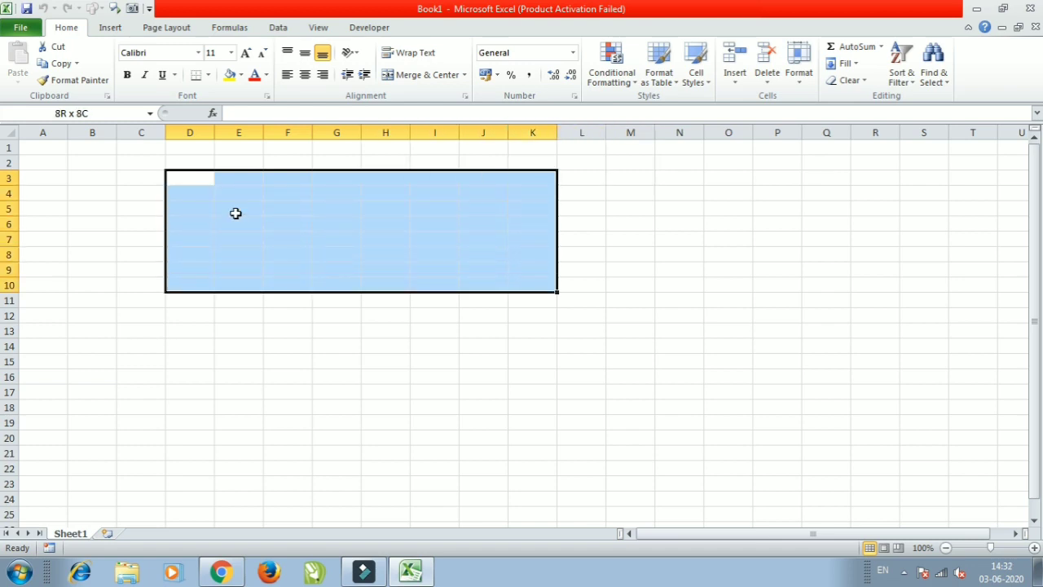
{"action": "type", "text": "=rand("}
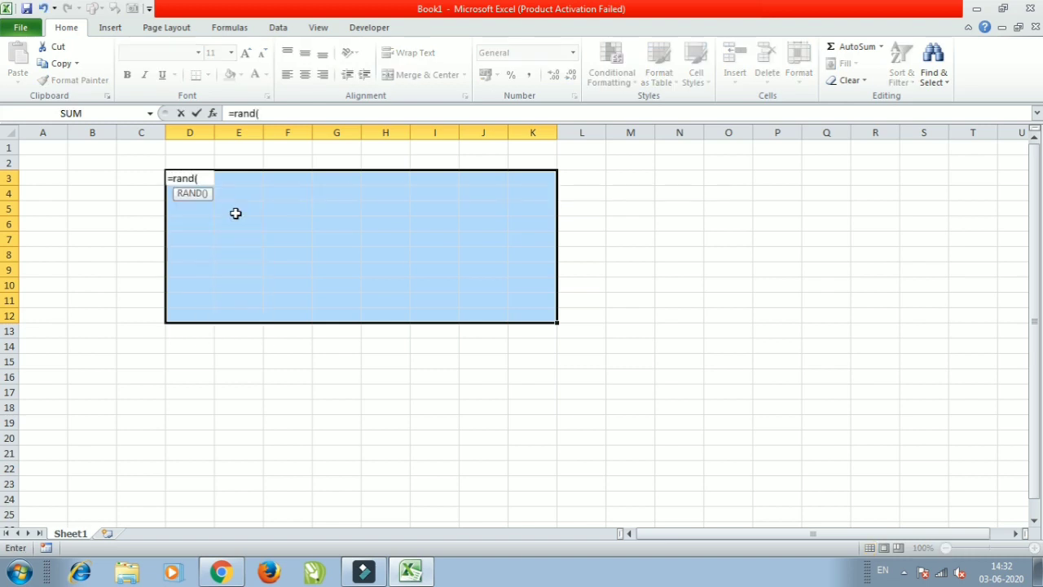
{"action": "key", "text": "BackSpace"}
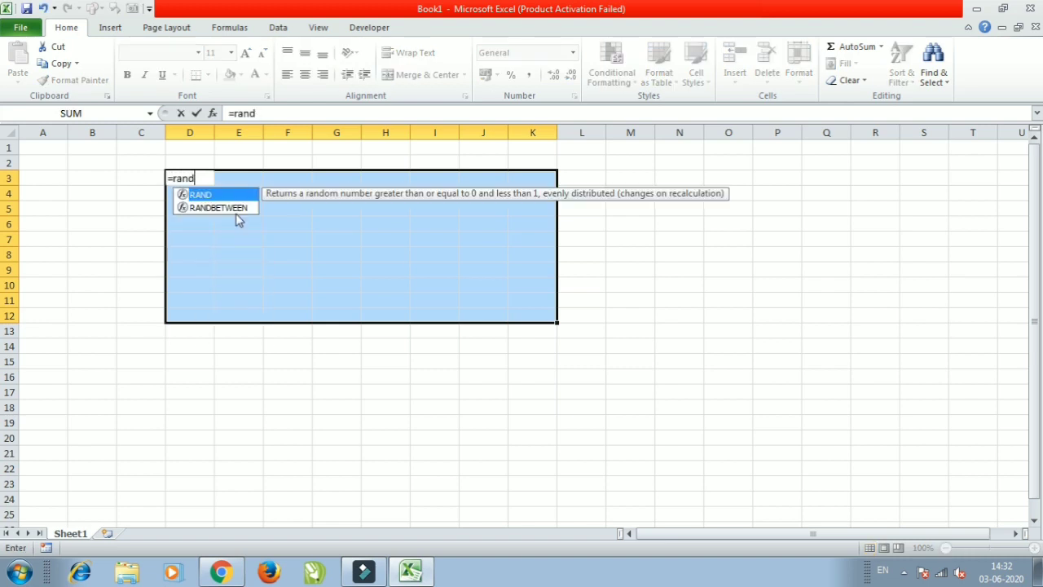
{"action": "double_click", "coordinate": [235, 208]}
{"action": "type", "text": "1"}
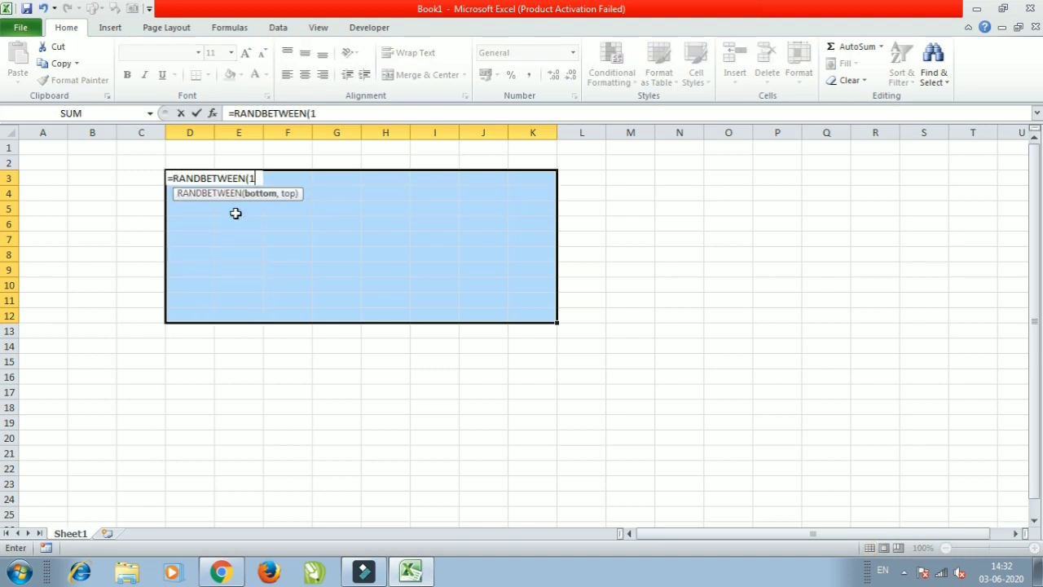
{"action": "type", "text": "50,300"}
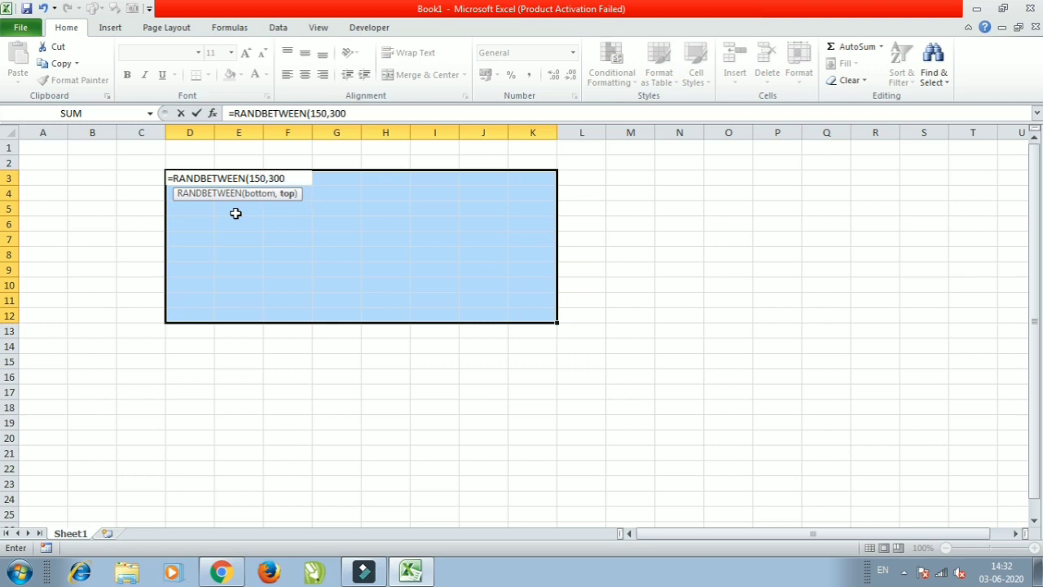
{"action": "type", "text": ")"}
{"action": "key", "text": "ctrl+Return"}
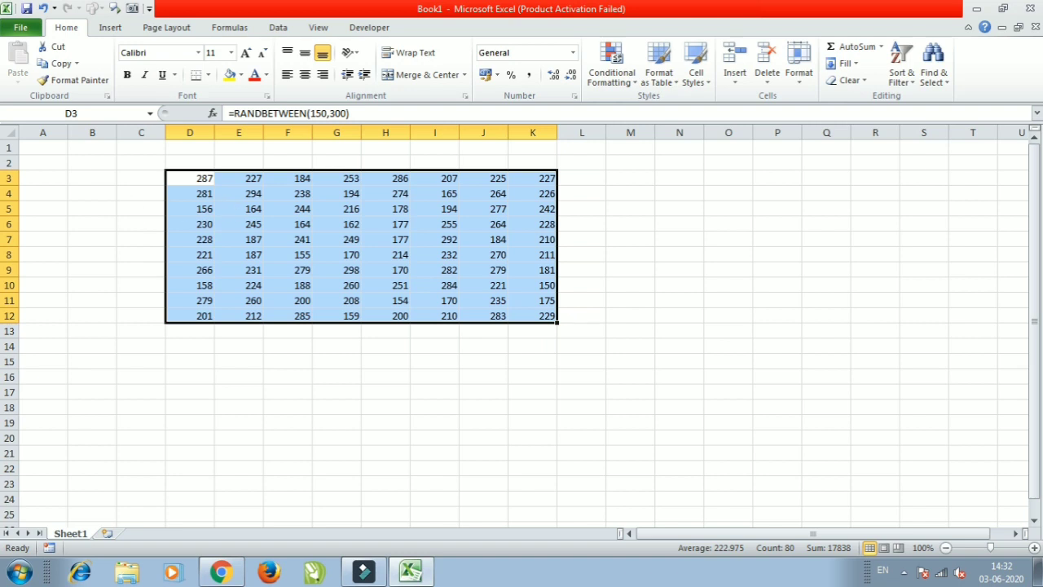
Apply all borders and bold to the D3:K12 table and center its values horizontally and vertically.
{"action": "left_click", "coordinate": [207, 75]}
{"action": "left_click", "coordinate": [200, 196]}
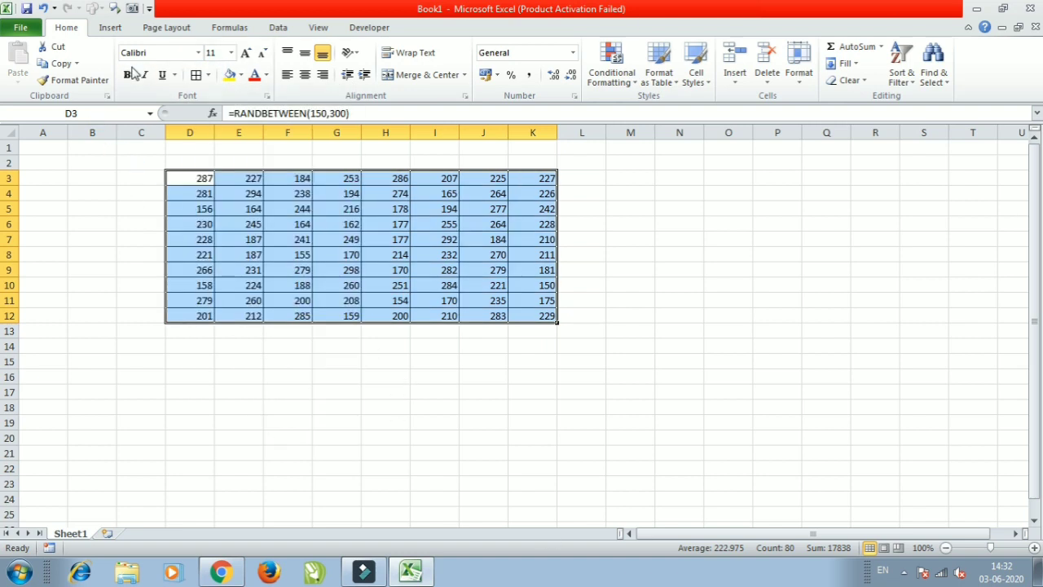
{"action": "left_click", "coordinate": [126, 75]}
{"action": "left_click", "coordinate": [304, 75]}
{"action": "left_click", "coordinate": [304, 53]}
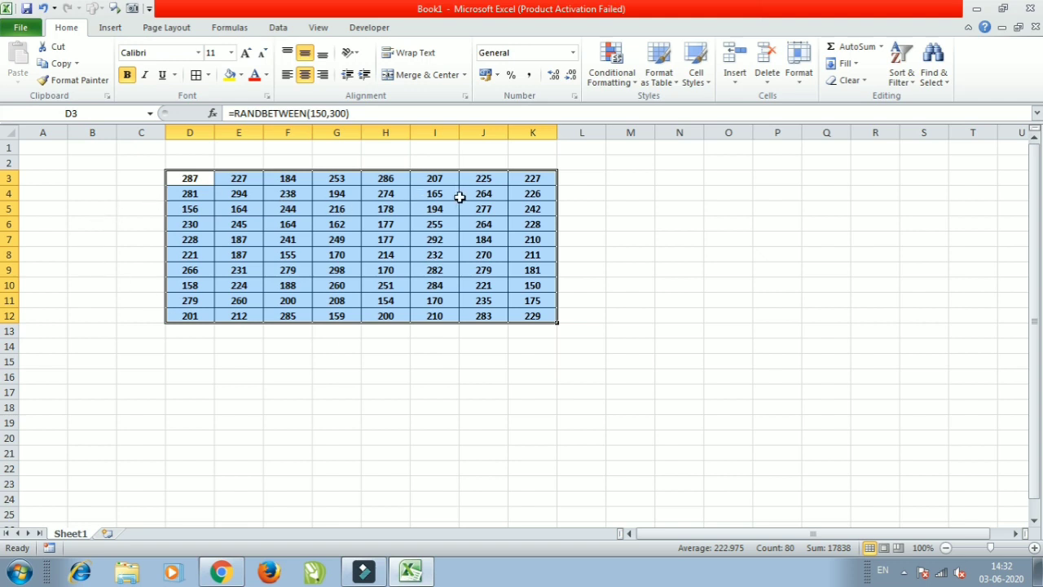
Copy the D3:K12 table and view the Paste Special options, closing them without pasting.
{"action": "right_click", "coordinate": [282, 231]}
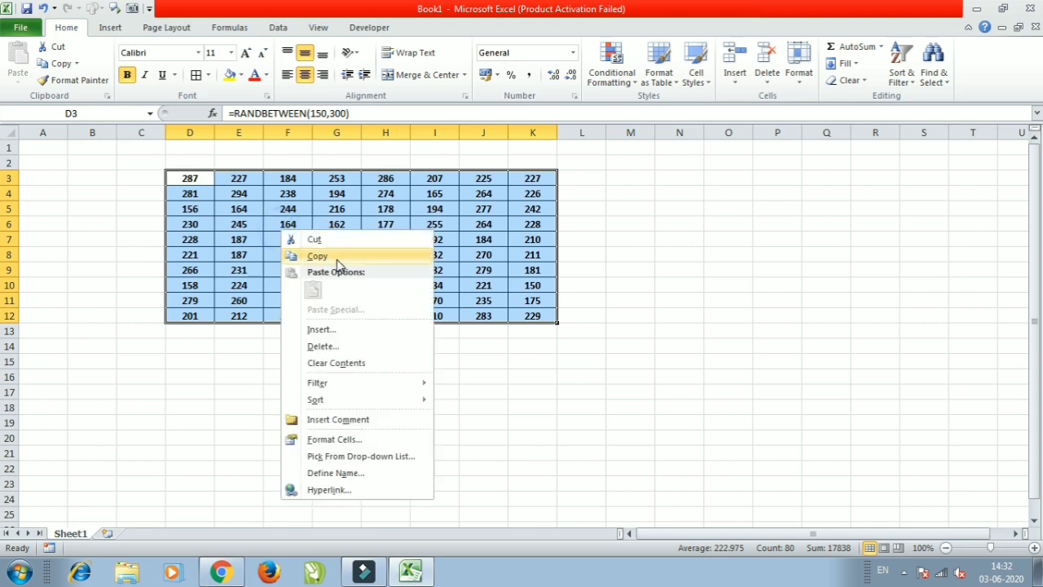
{"action": "left_click", "coordinate": [503, 233]}
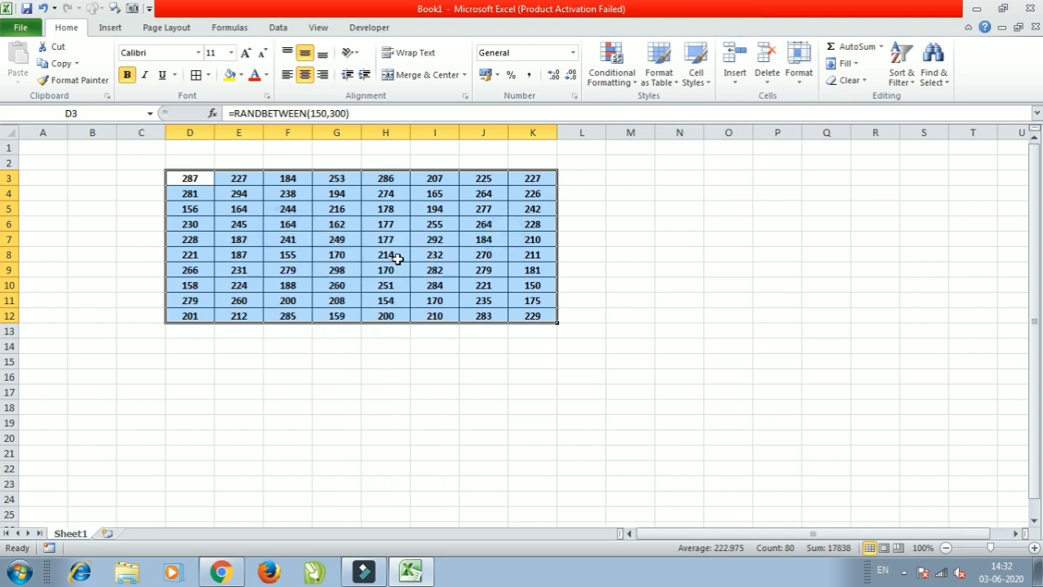
{"action": "key", "text": "ctrl+c"}
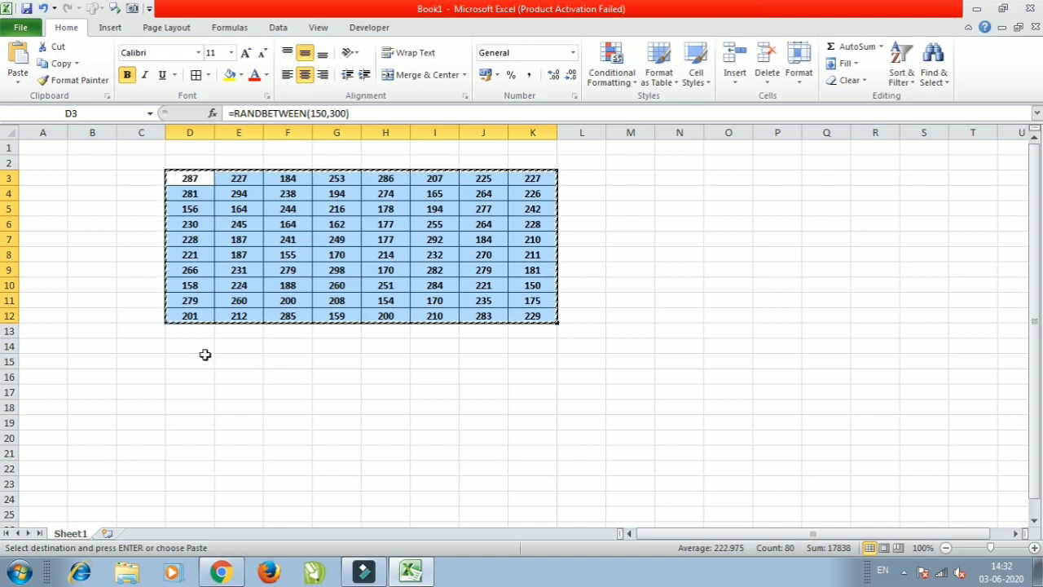
{"action": "key", "text": "ctrl+alt+v"}
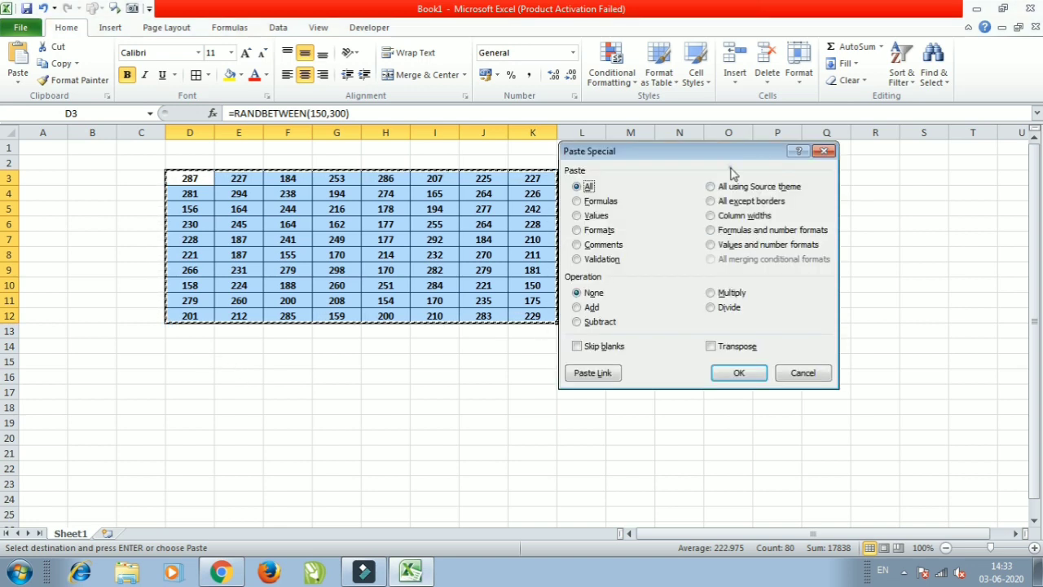
{"action": "left_click_drag", "start_coordinate": [734, 153], "coordinate": [792, 114]}
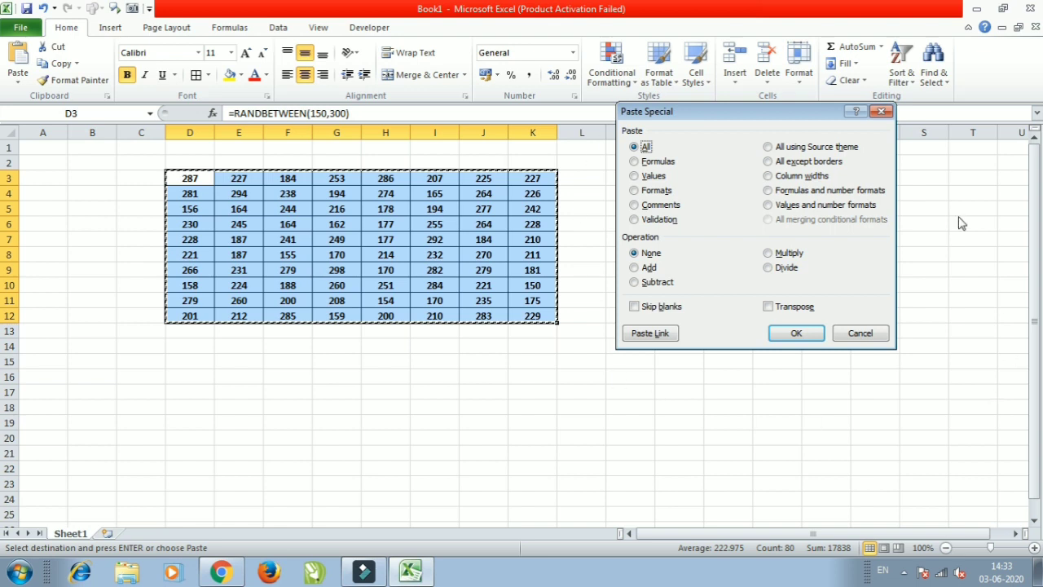
{"action": "left_click", "coordinate": [881, 114]}
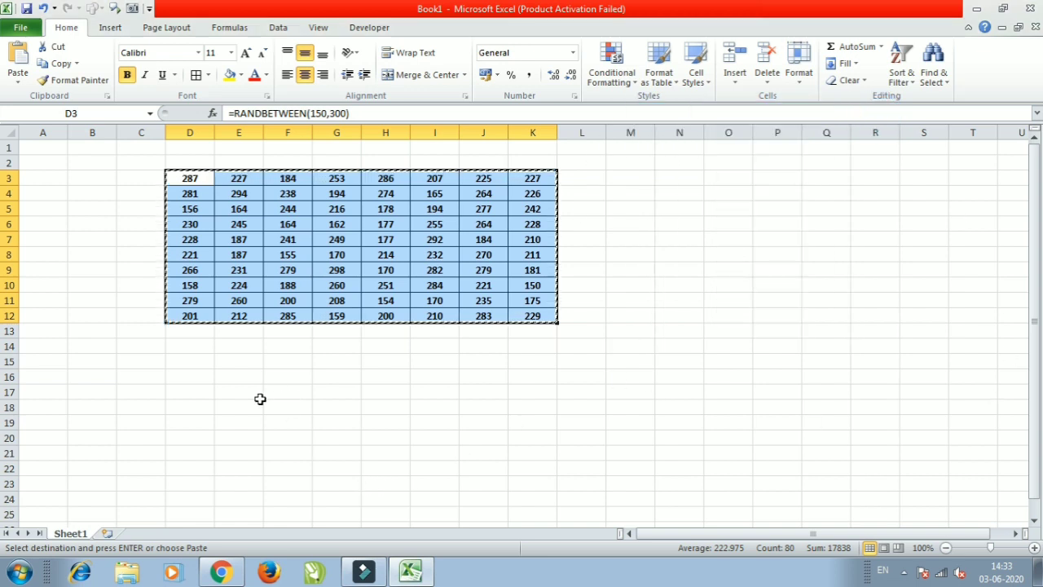
Examine the Paste Special options for cell N2 and close them without pasting.
{"action": "left_click", "coordinate": [701, 165]}
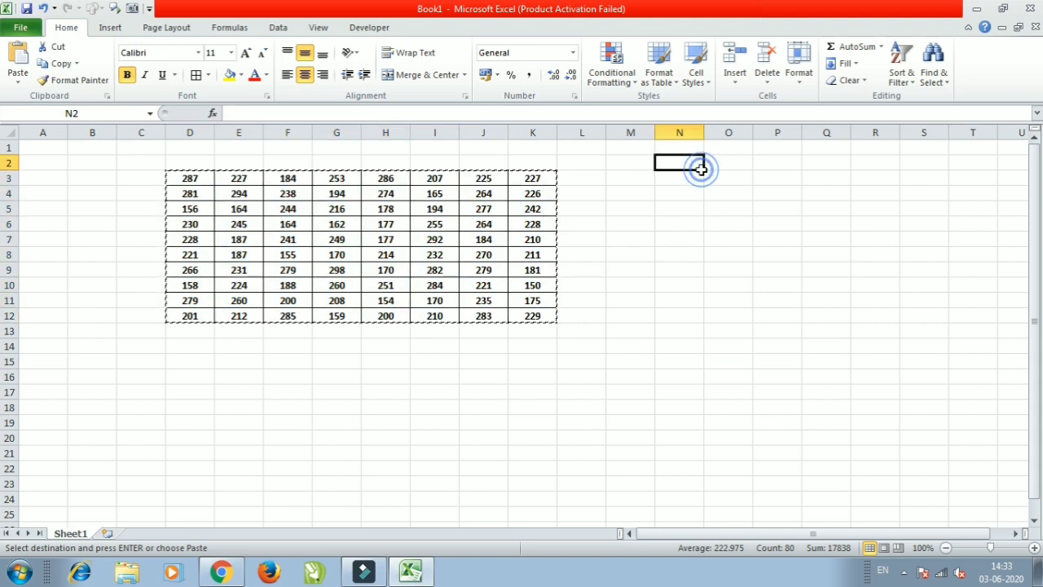
{"action": "right_click", "coordinate": [703, 169]}
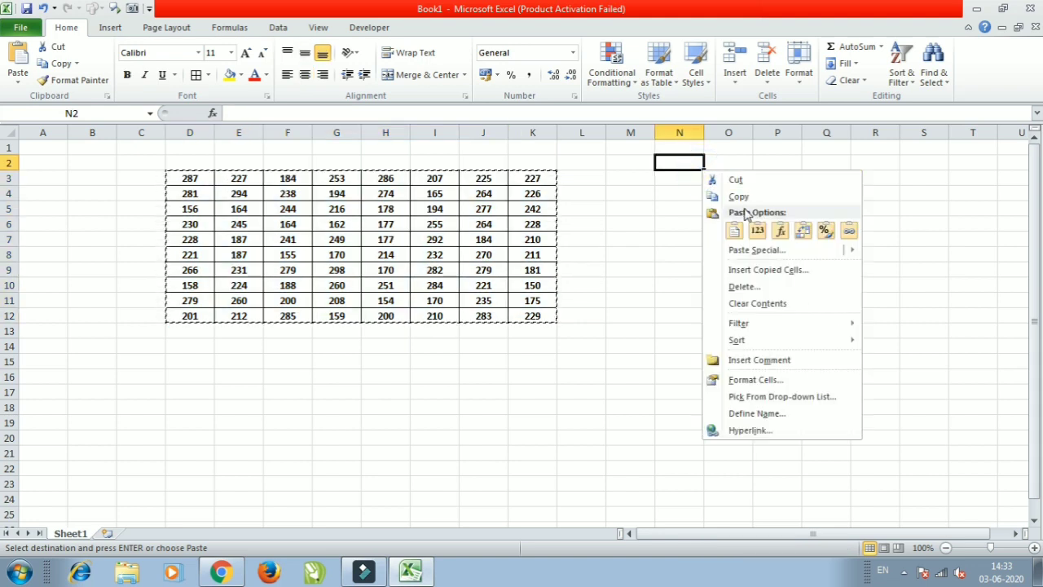
{"action": "left_click", "coordinate": [748, 249]}
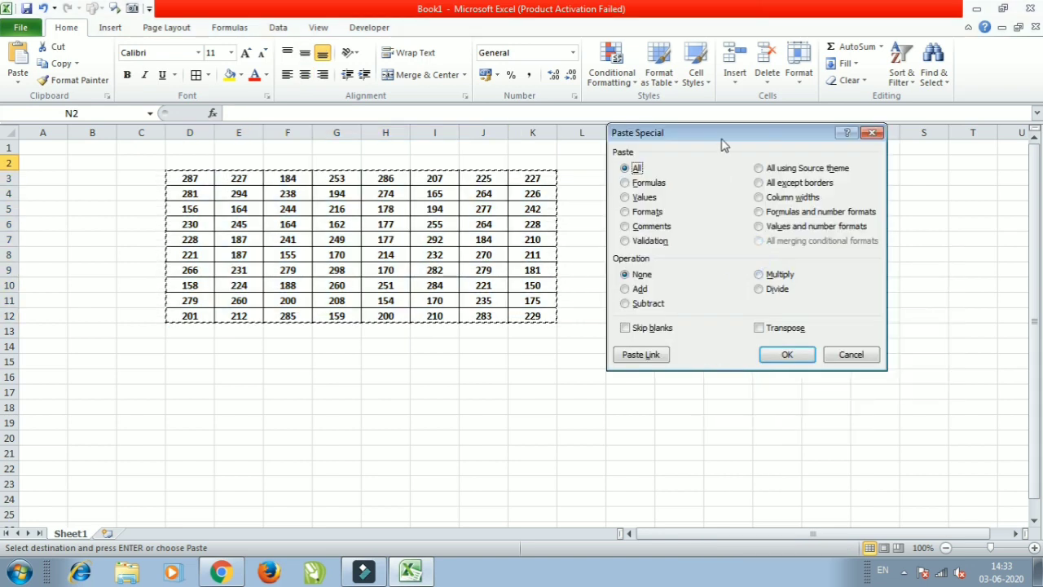
{"action": "left_click_drag", "start_coordinate": [721, 138], "coordinate": [754, 140]}
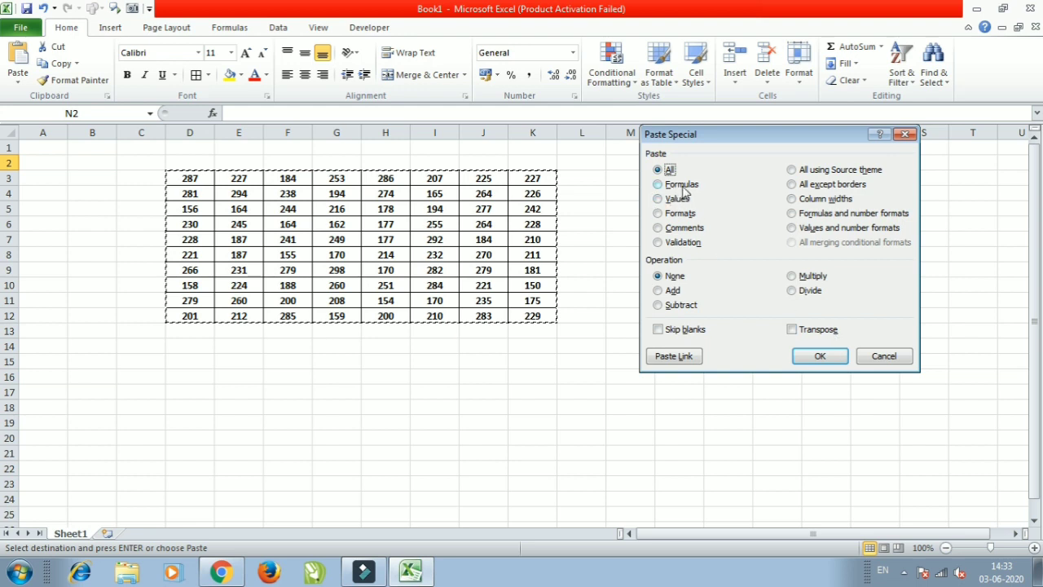
{"action": "left_click", "coordinate": [905, 134]}
Reapply the borders to the D3:K12 table.
{"action": "left_click", "coordinate": [411, 224]}
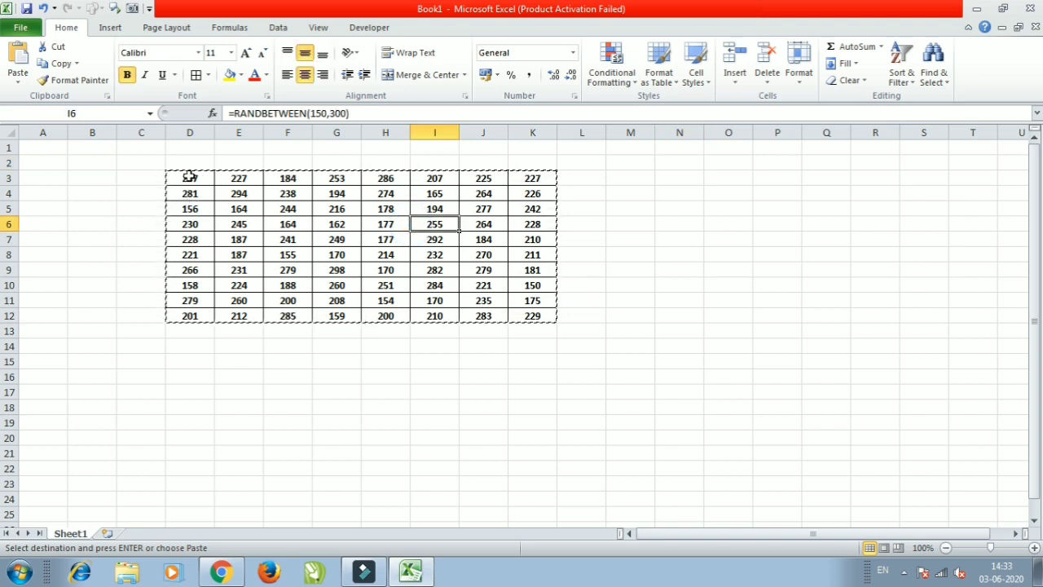
{"action": "mouse_move", "coordinate": [187, 177]}
{"action": "left_mouse_down"}
{"action": "mouse_move", "coordinate": [575, 260]}
{"action": "mouse_move", "coordinate": [523, 317]}
{"action": "left_mouse_up"}
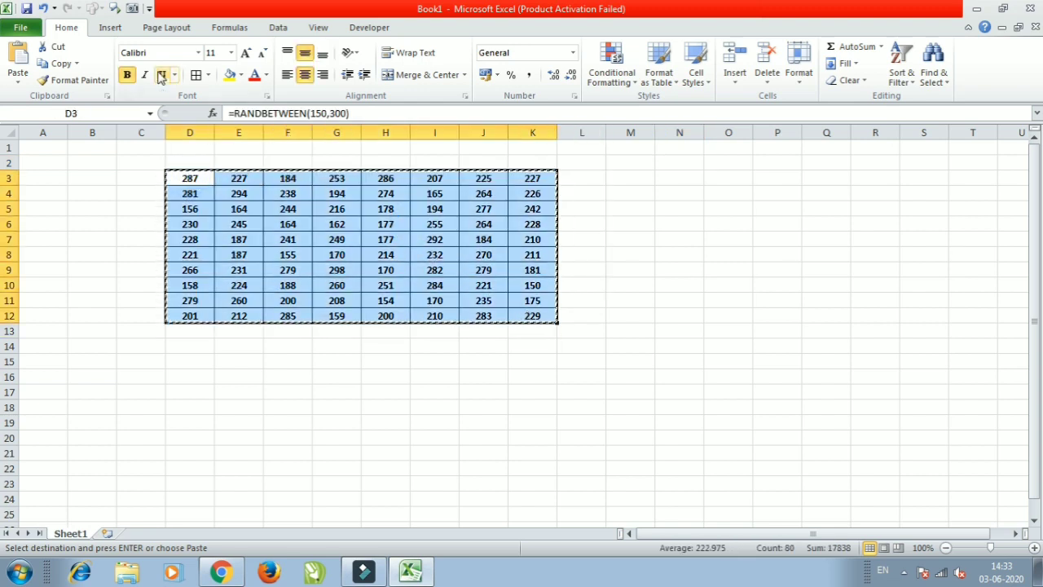
{"action": "left_click", "coordinate": [197, 75]}
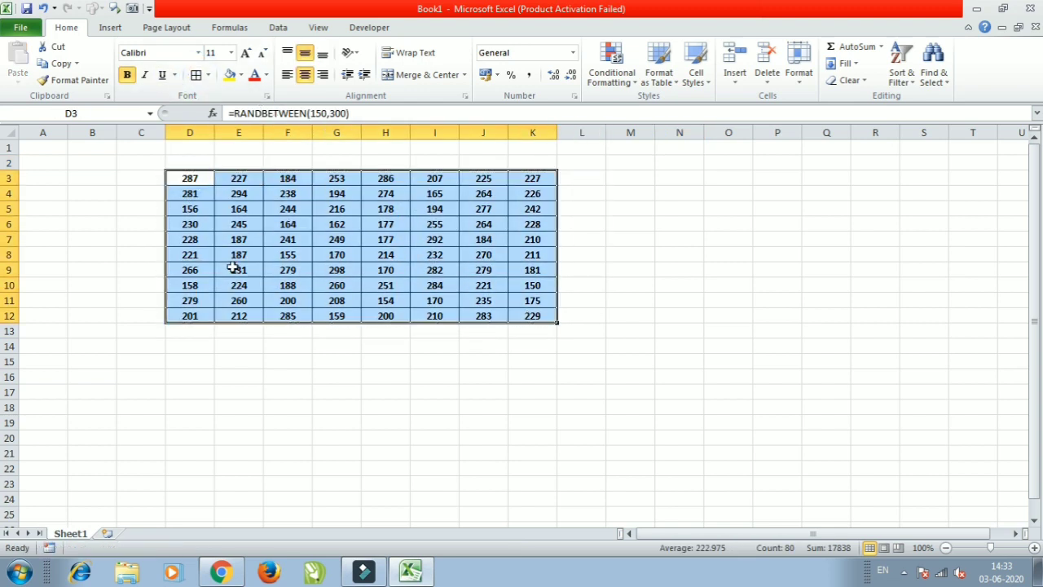
Copy the D3:K12 table and paste only its formulas into the range starting at M4 with Paste Special.
{"action": "key", "text": "ctrl+c"}
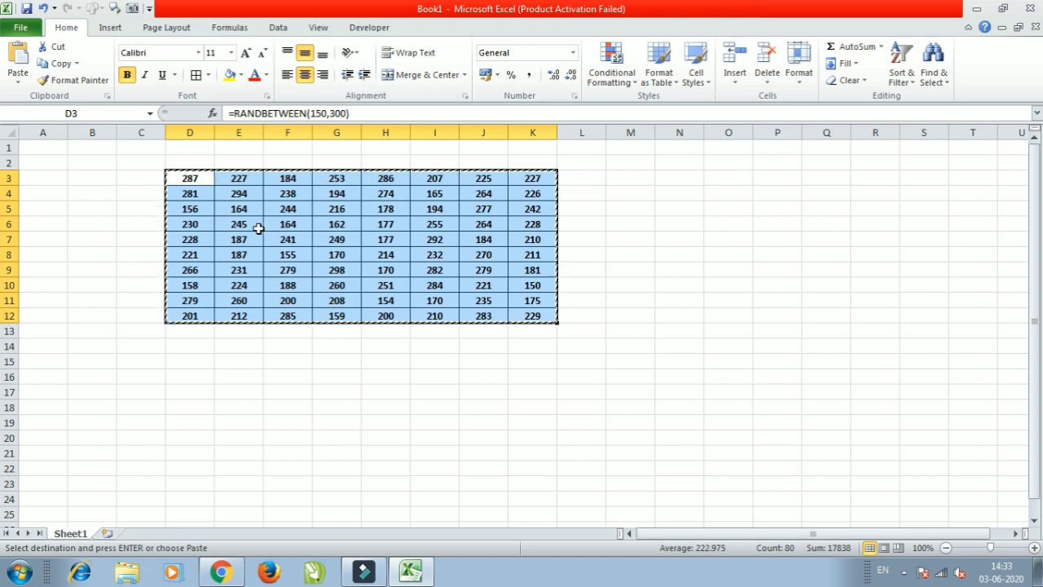
{"action": "left_click", "coordinate": [642, 193]}
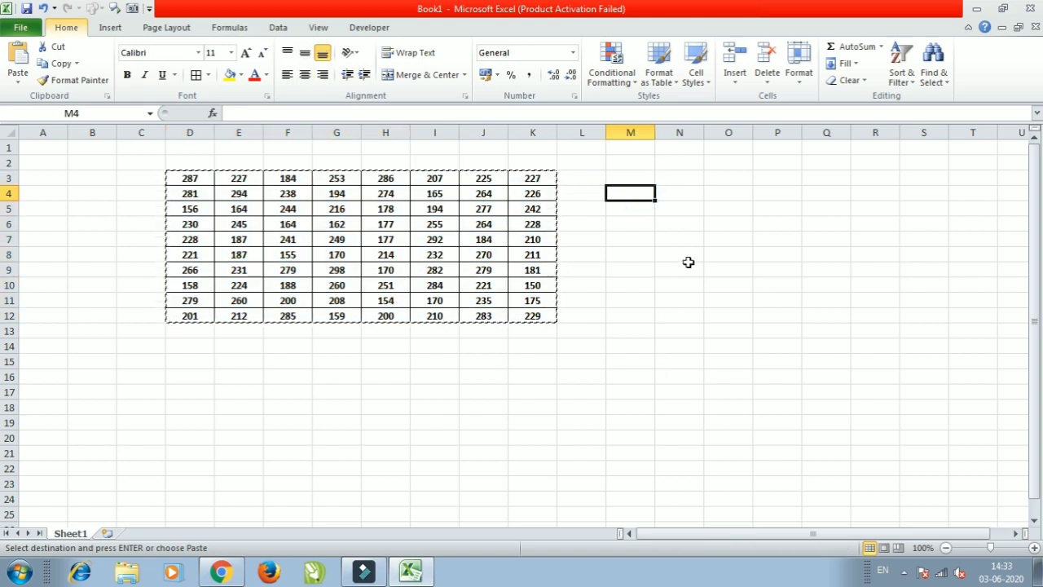
{"action": "key", "text": "ctrl+alt+v"}
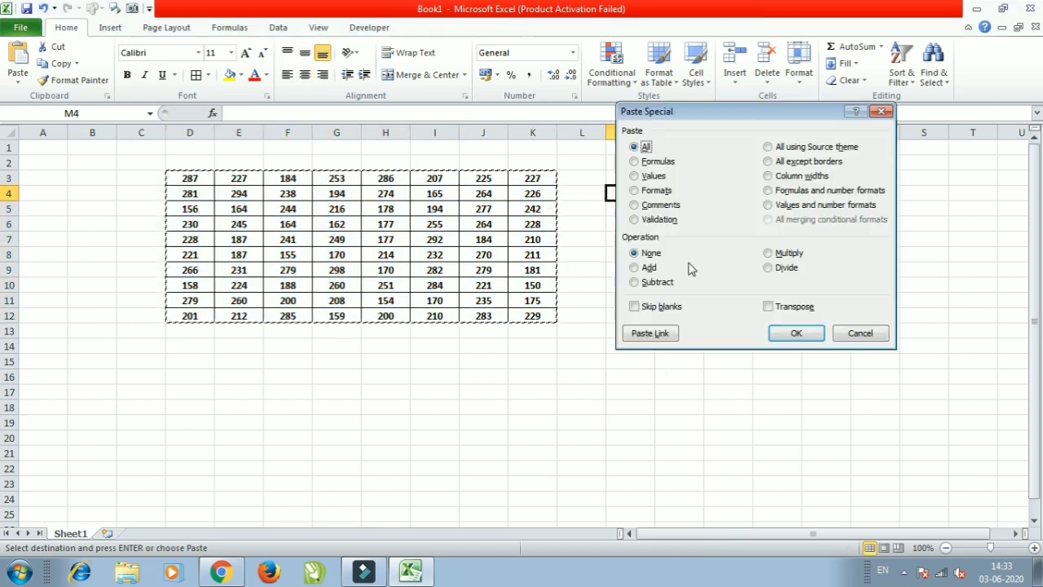
{"action": "left_click", "coordinate": [667, 162]}
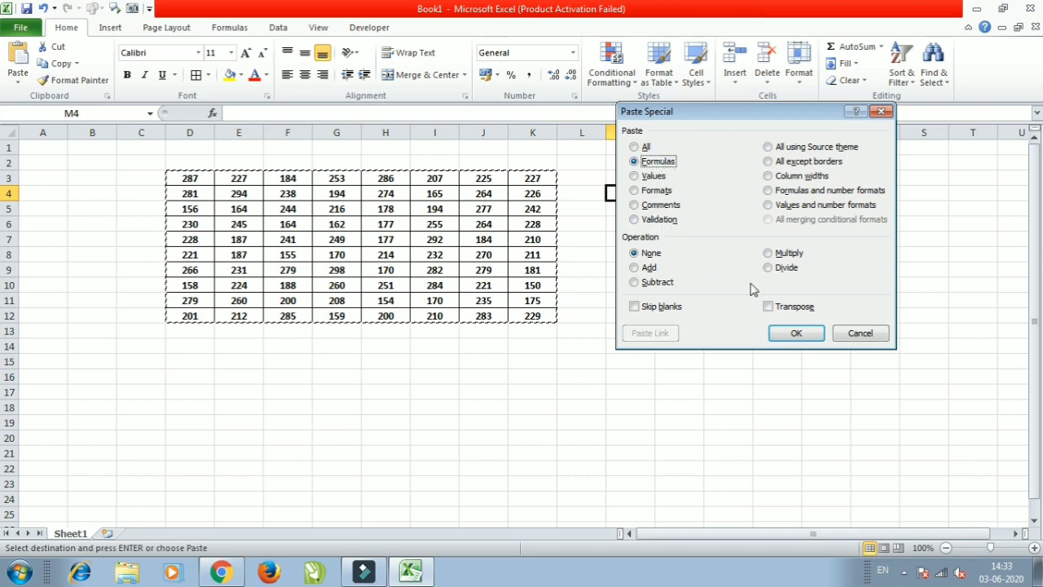
{"action": "left_click", "coordinate": [795, 333]}
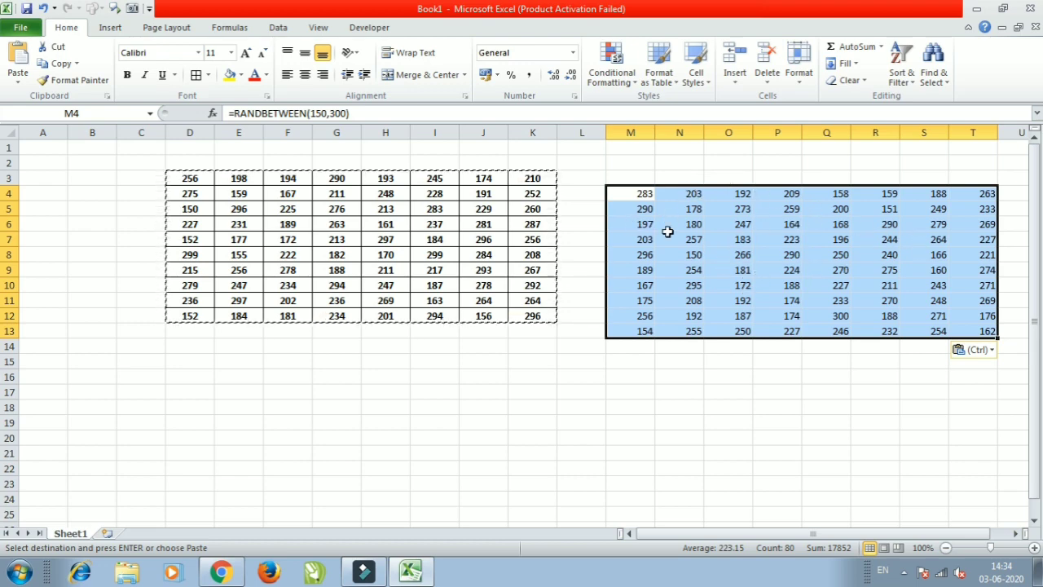
Examine the formulas behind several cells of the pasted M4:T13 range.
{"action": "left_click", "coordinate": [644, 209]}
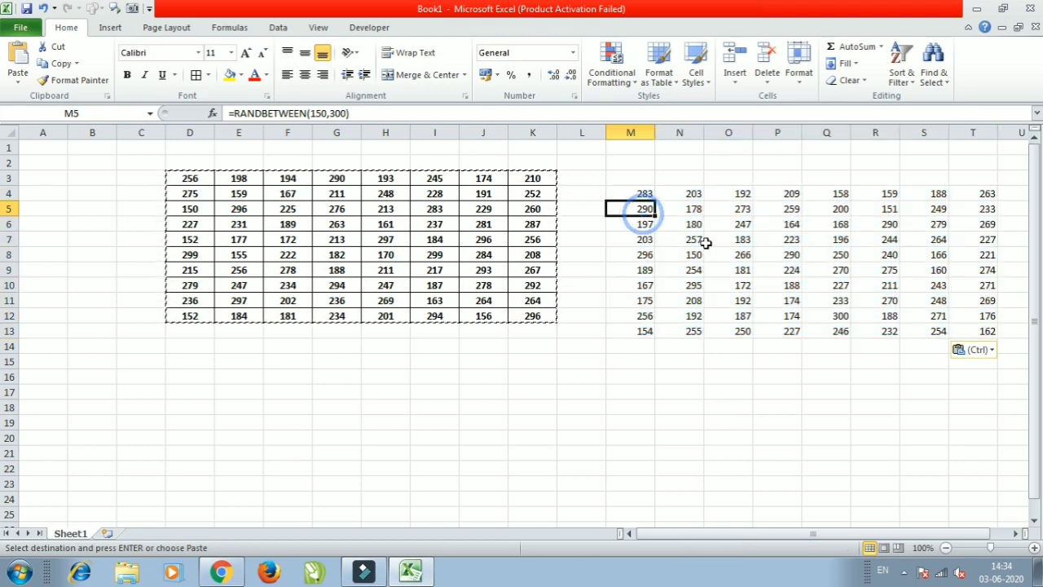
{"action": "left_click", "coordinate": [706, 243]}
{"action": "left_click", "coordinate": [683, 239]}
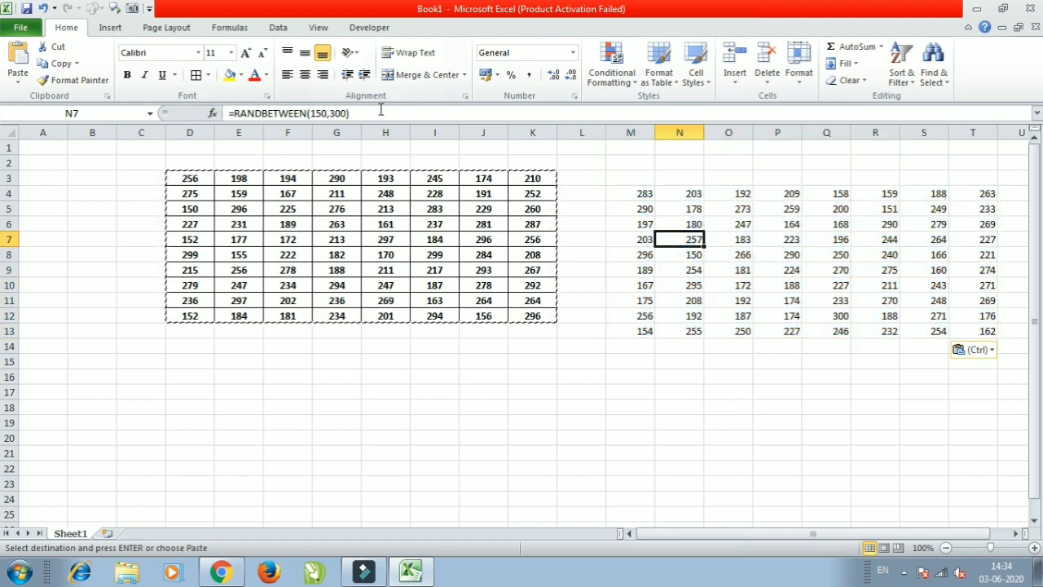
{"action": "left_click", "coordinate": [744, 267]}
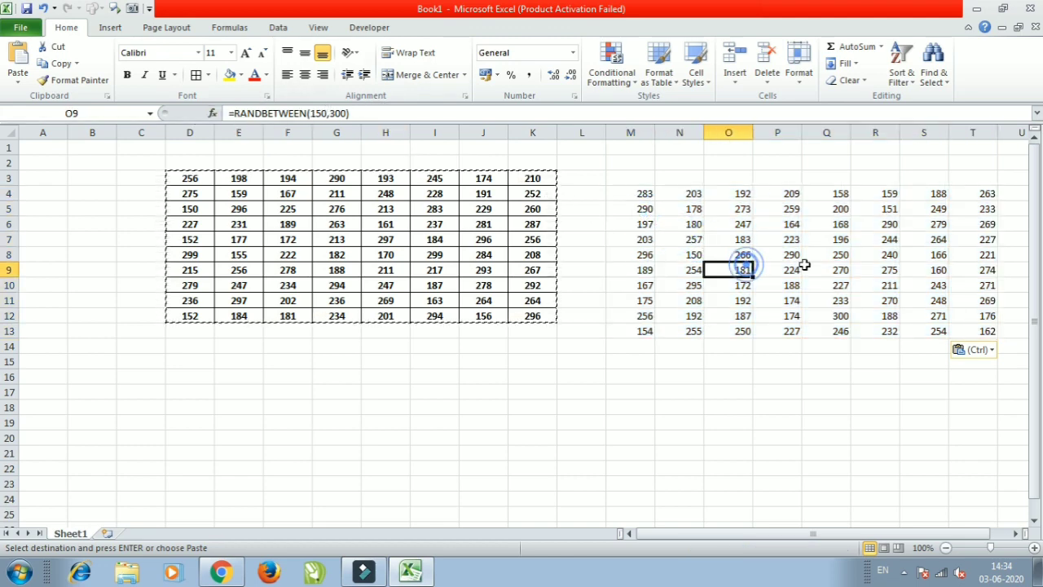
{"action": "left_click", "coordinate": [869, 254]}
{"action": "left_click", "coordinate": [861, 238]}
{"action": "left_click", "coordinate": [824, 224]}
{"action": "left_click", "coordinate": [746, 226]}
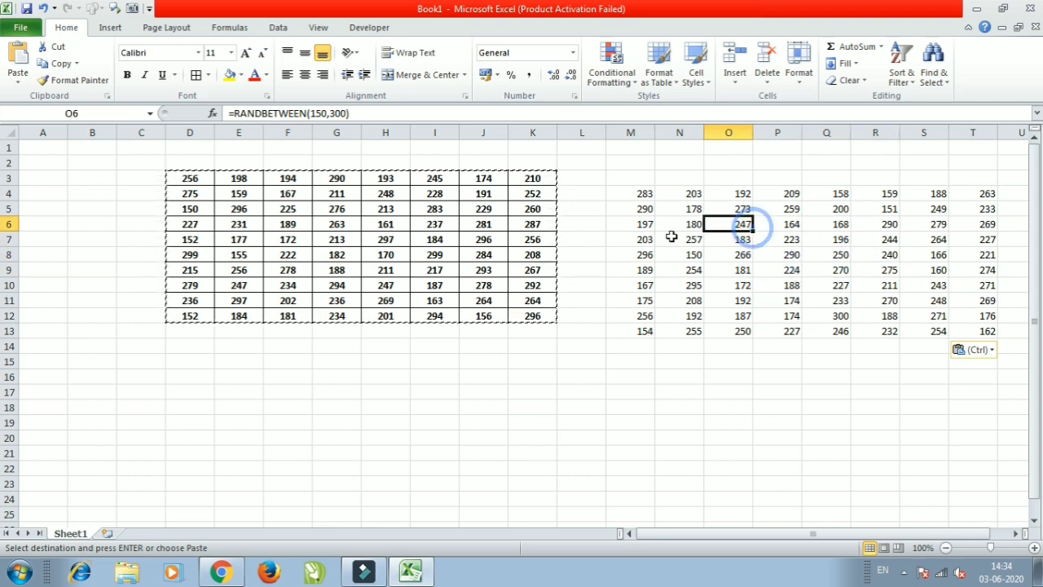
{"action": "left_click", "coordinate": [671, 237]}
{"action": "left_click", "coordinate": [646, 269]}
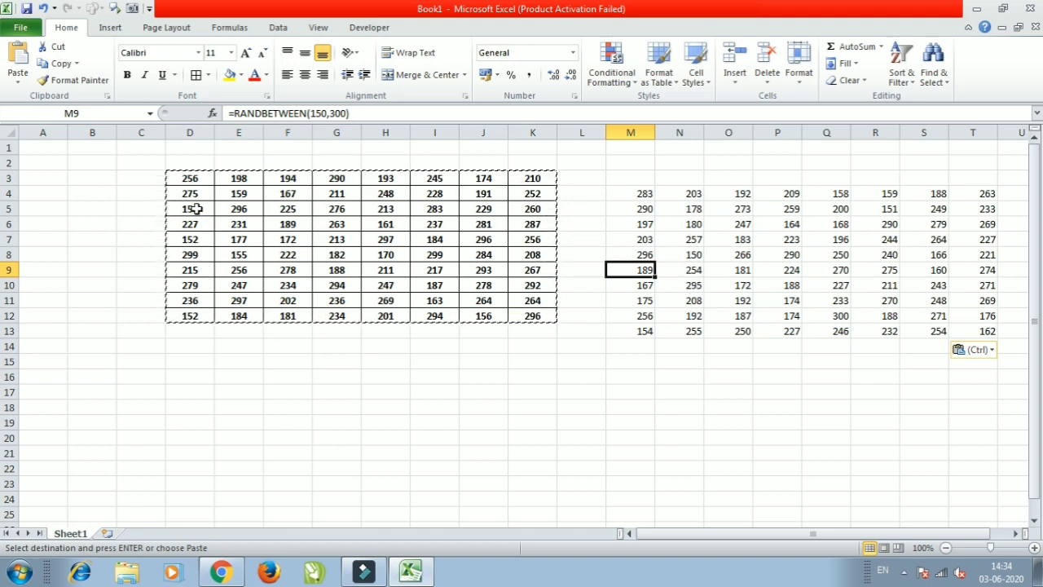
Copy the D3:K12 table, paste only its values at D15, and compare a pasted cell with a source cell.
{"action": "left_click_drag", "start_coordinate": [198, 178], "coordinate": [539, 316]}
{"action": "key", "text": "super+c"}
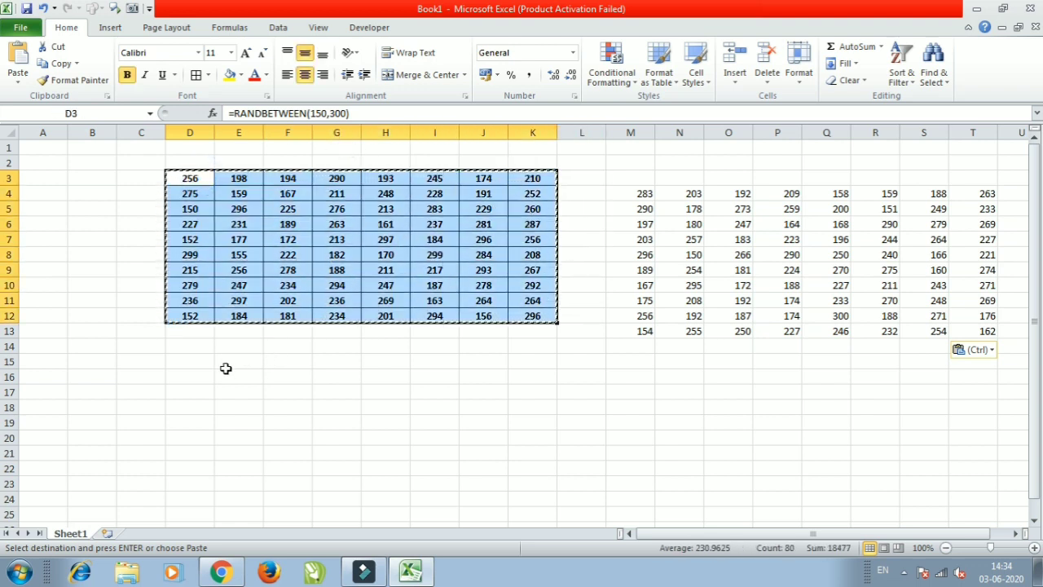
{"action": "left_click", "coordinate": [197, 365]}
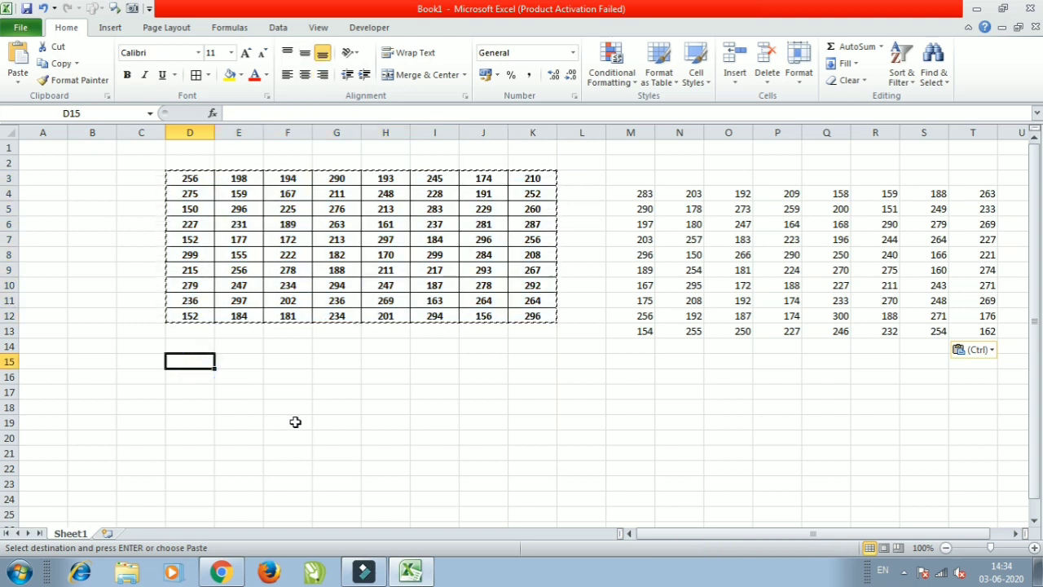
{"action": "key", "text": "ctrl+alt+v"}
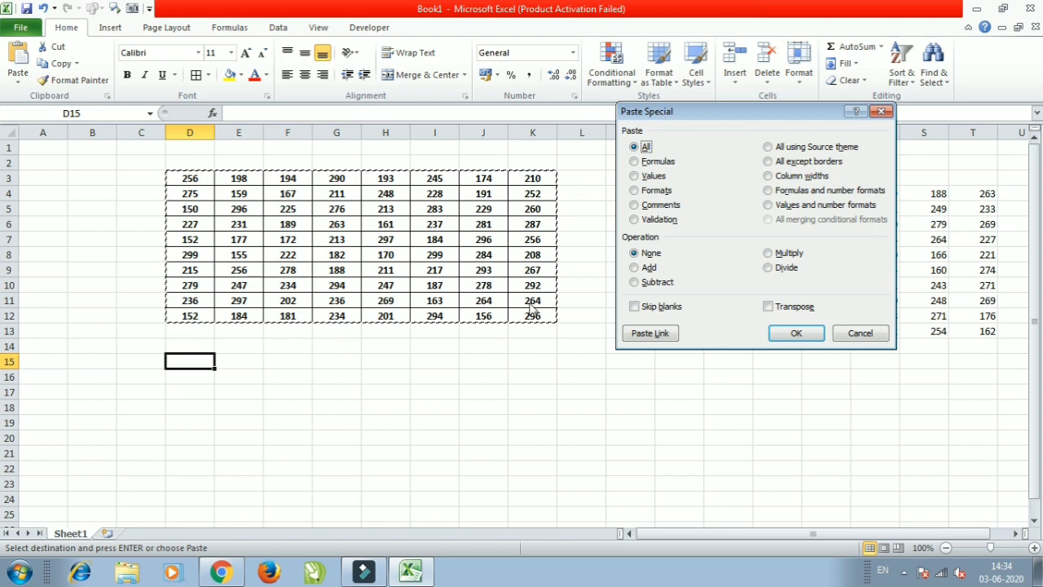
{"action": "left_click", "coordinate": [651, 177]}
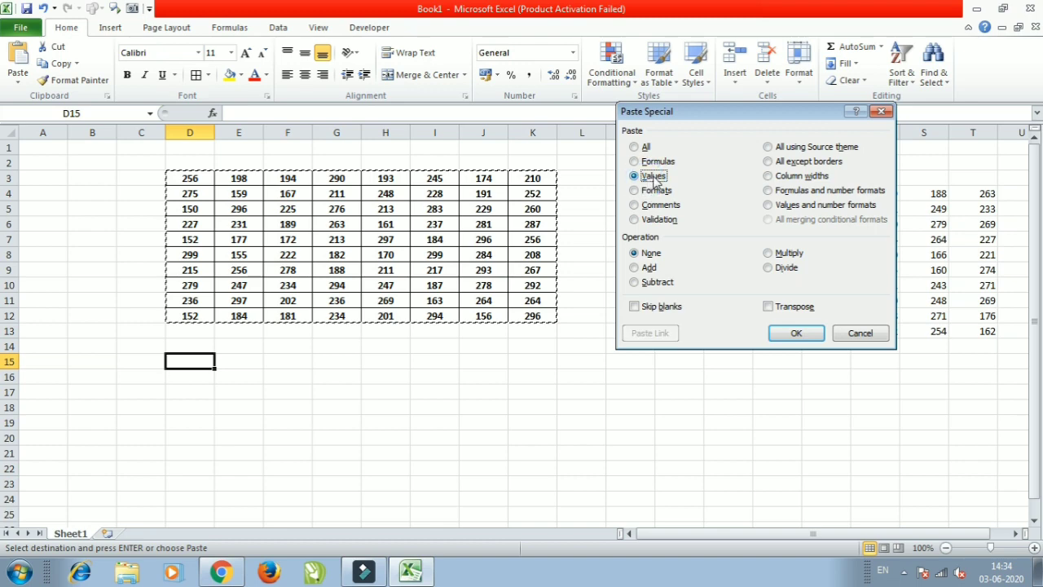
{"action": "left_click", "coordinate": [794, 336]}
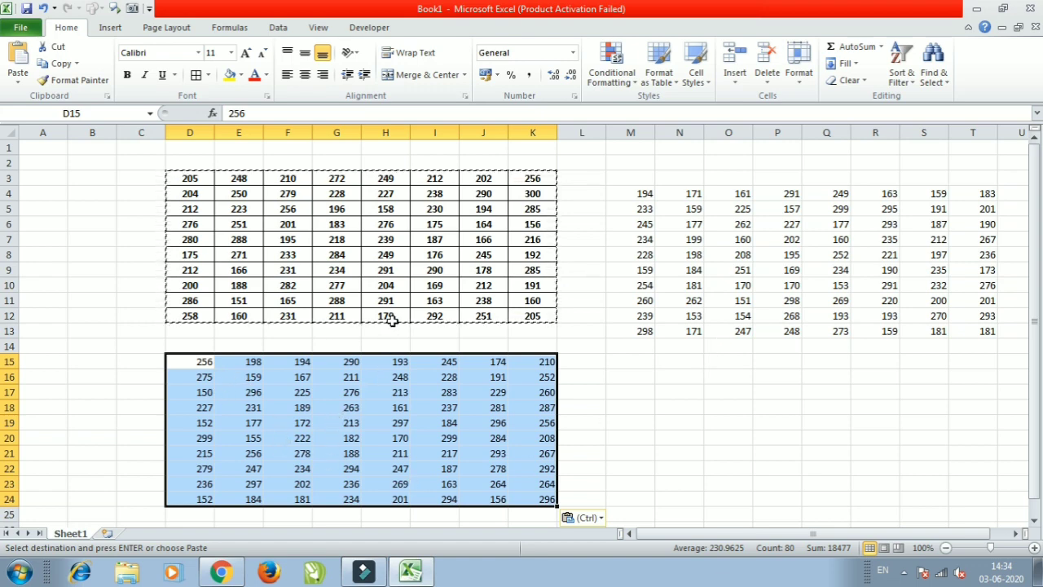
{"action": "left_click", "coordinate": [402, 403]}
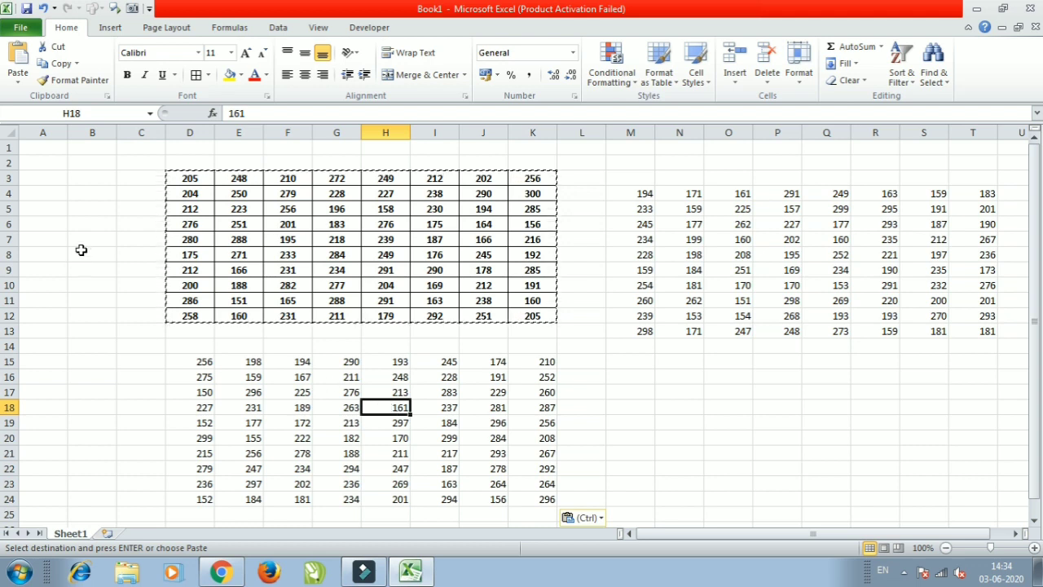
{"action": "left_click", "coordinate": [347, 211]}
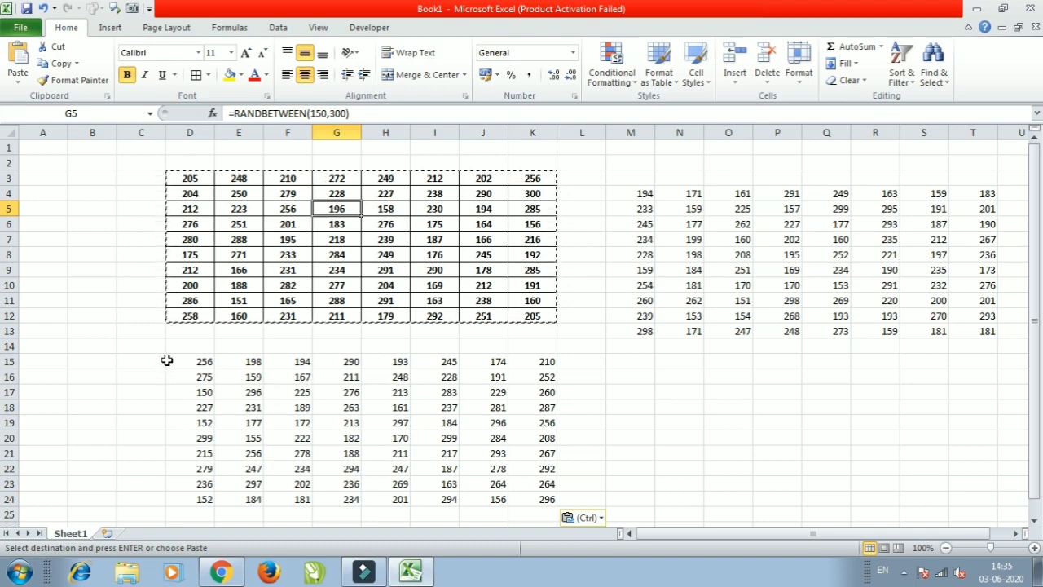
Clear the pasted values from D15:K24.
{"action": "left_click_drag", "start_coordinate": [170, 361], "coordinate": [535, 501]}
{"action": "key", "text": "Delete"}
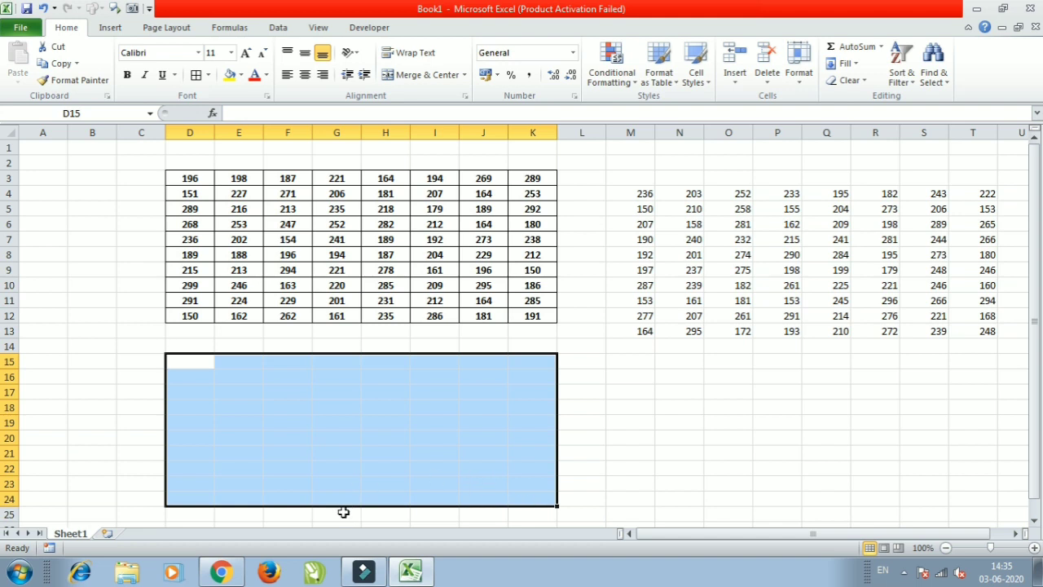
{"action": "left_click", "coordinate": [194, 361]}
{"action": "left_click_drag", "start_coordinate": [186, 178], "coordinate": [527, 314]}
{"action": "key", "text": "ctrl+c"}
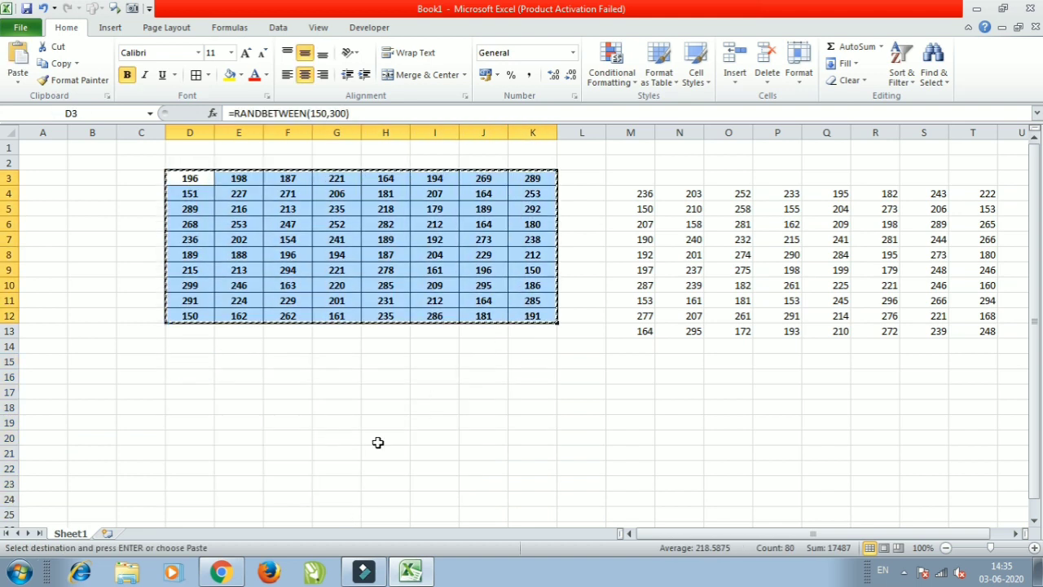
{"action": "left_click", "coordinate": [200, 376]}
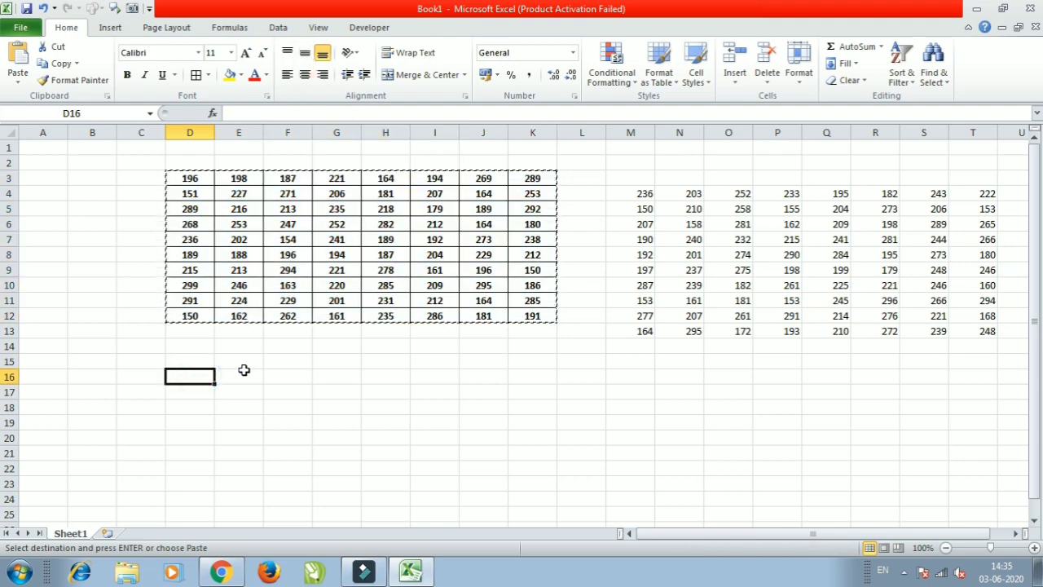
{"action": "key", "text": "ctrl+alt+v"}
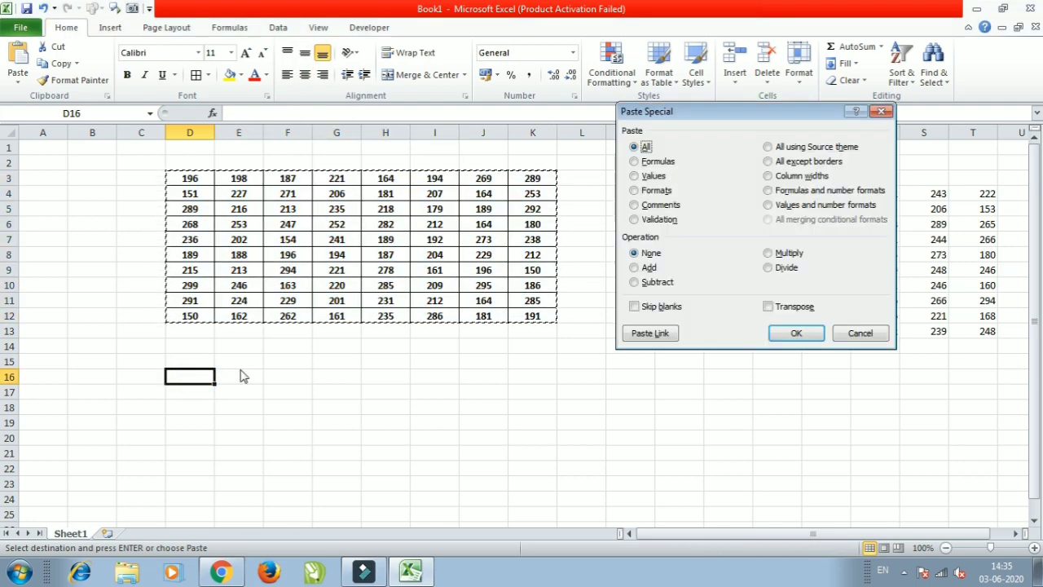
{"action": "left_click_drag", "start_coordinate": [662, 116], "coordinate": [659, 139]}
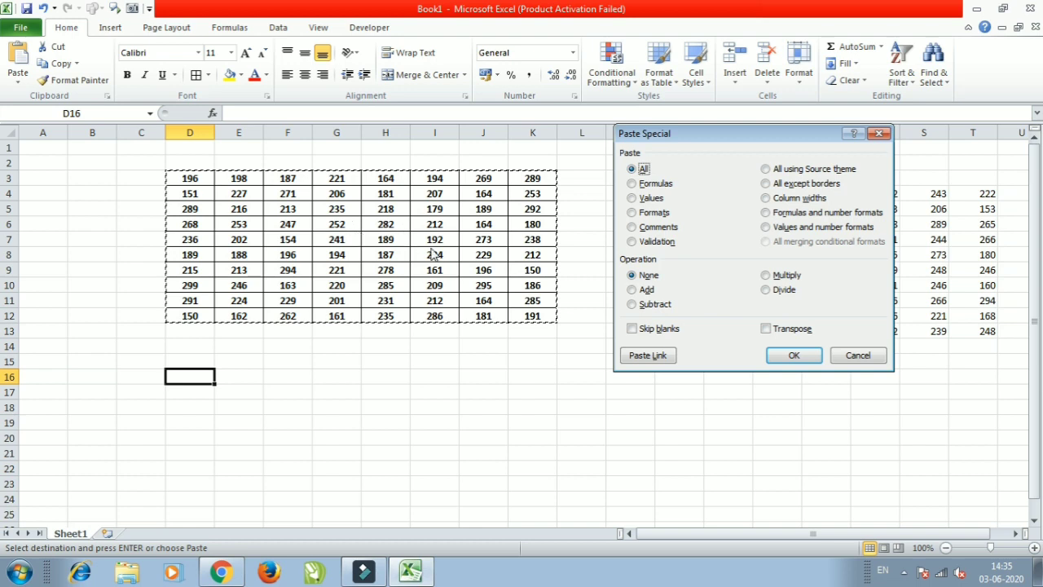
{"action": "left_click", "coordinate": [860, 355]}
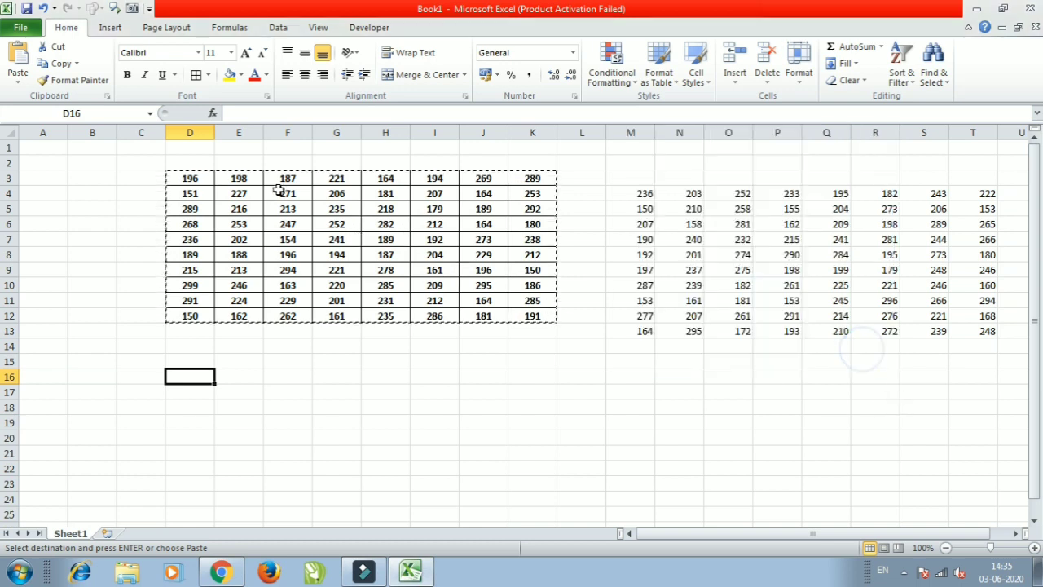
Fill the D3:K12 table with orange and dismiss the clipboard warning.
{"action": "left_click_drag", "start_coordinate": [202, 180], "coordinate": [531, 314]}
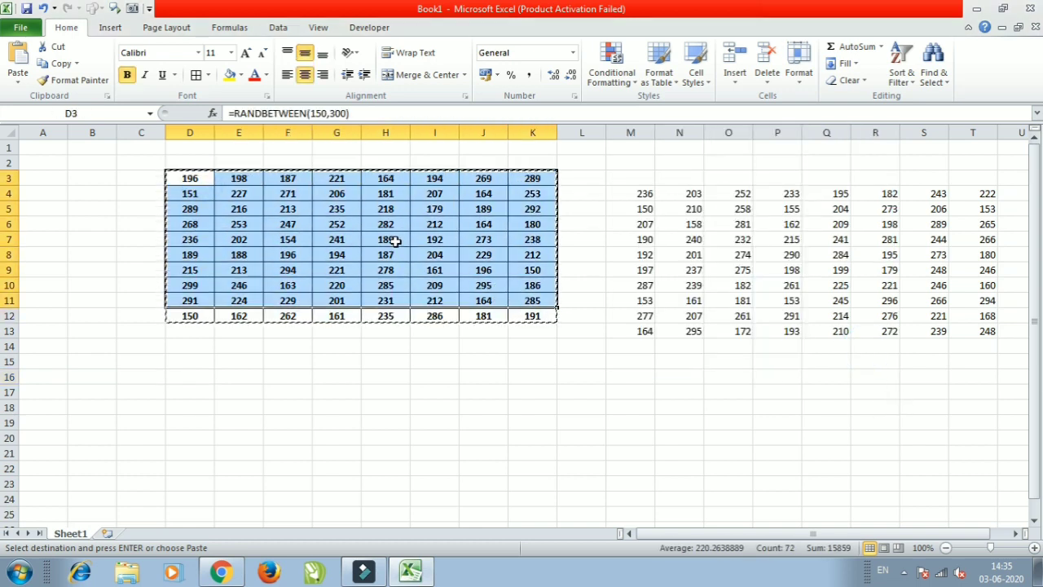
{"action": "left_click", "coordinate": [241, 75]}
{"action": "key", "text": "ctrl+c"}
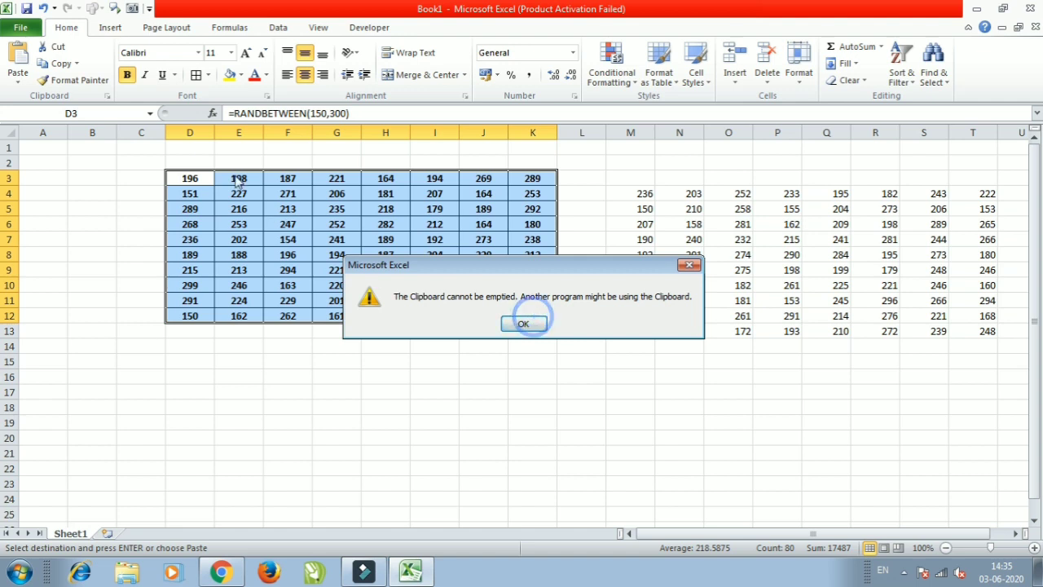
{"action": "left_click", "coordinate": [511, 324]}
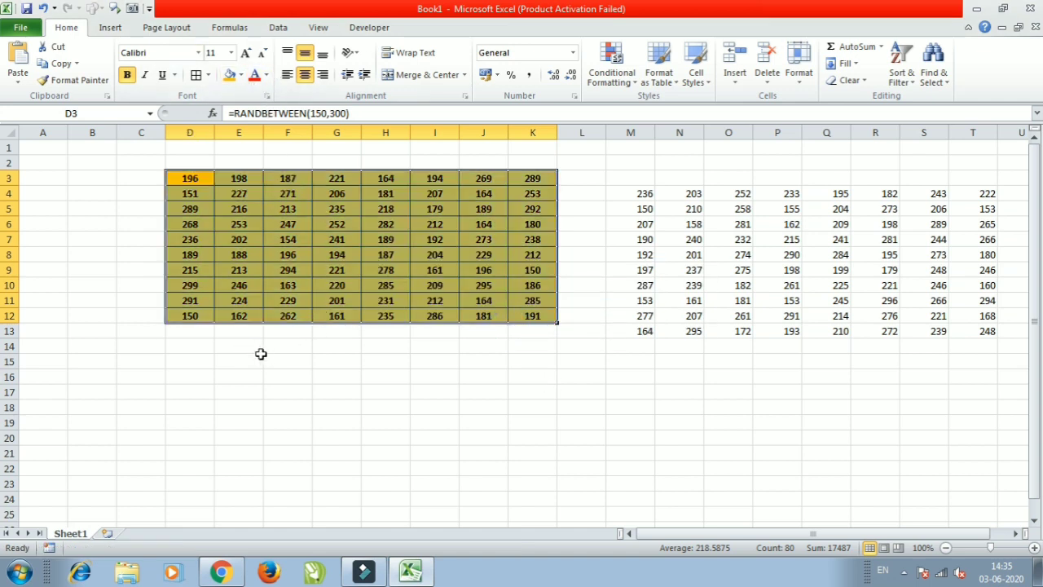
Set the font color of H3:K12 to the standard blue.
{"action": "left_click_drag", "start_coordinate": [386, 181], "coordinate": [516, 318]}
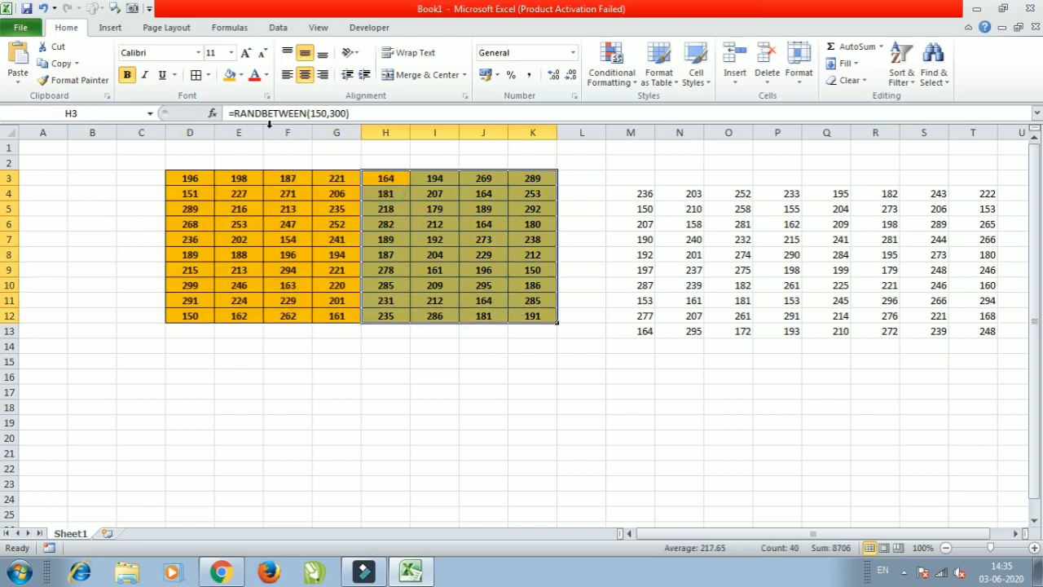
{"action": "left_click", "coordinate": [266, 75]}
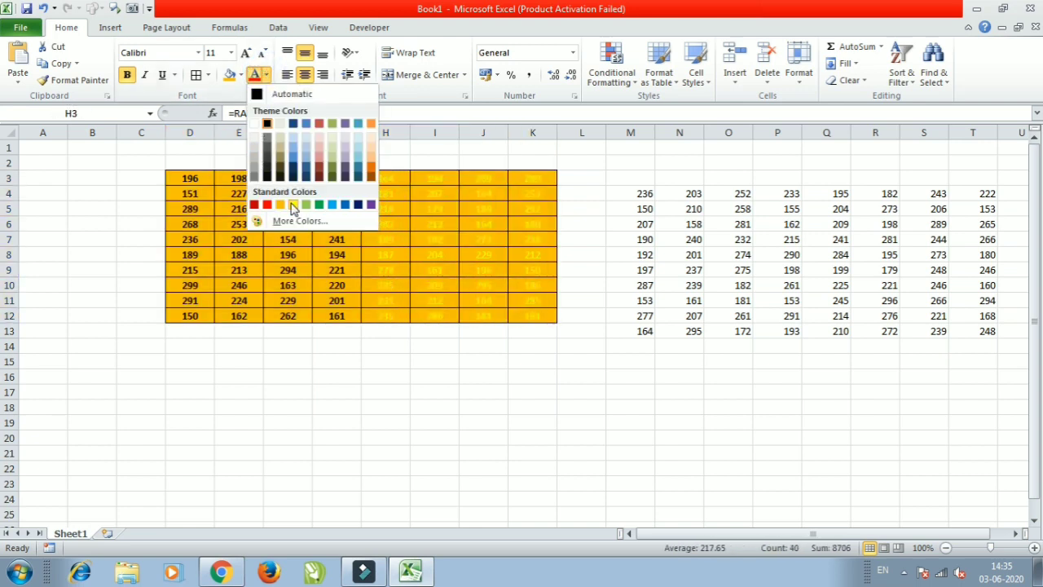
{"action": "left_click", "coordinate": [346, 206]}
{"action": "left_click", "coordinate": [317, 389]}
Copy the D3:K12 table and paste only its formats into the range starting at D15 with Paste Special.
{"action": "left_click_drag", "start_coordinate": [193, 177], "coordinate": [519, 318]}
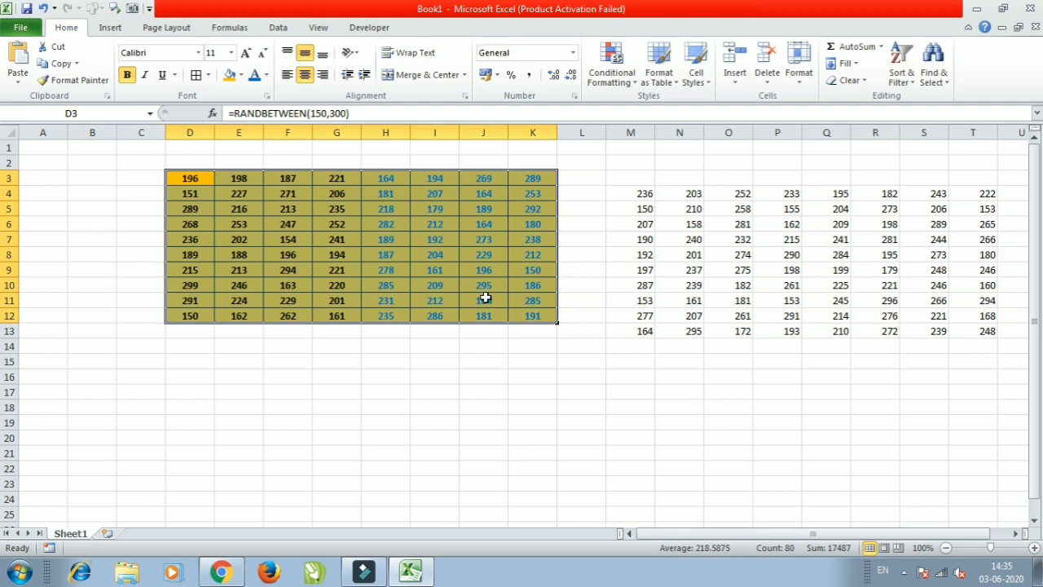
{"action": "key", "text": "ctrl+c"}
{"action": "left_click", "coordinate": [168, 358]}
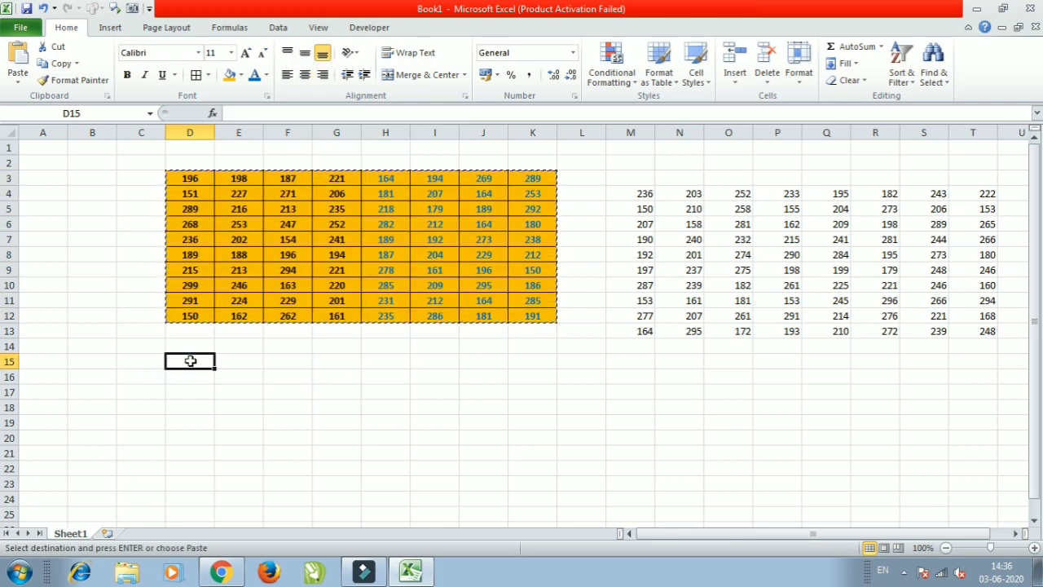
{"action": "key", "text": "ctrl+alt+v"}
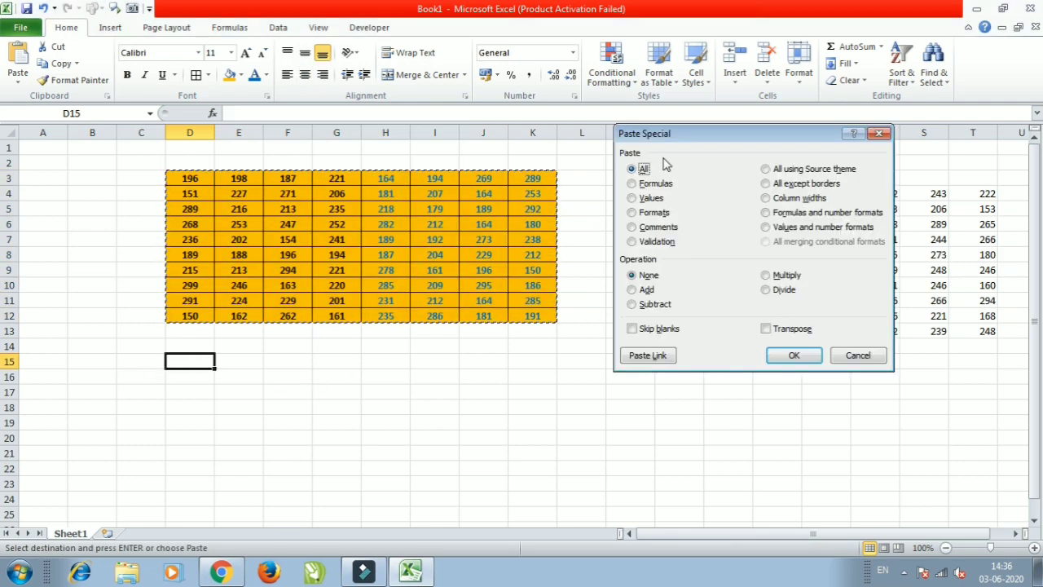
{"action": "left_click_drag", "start_coordinate": [666, 134], "coordinate": [658, 171]}
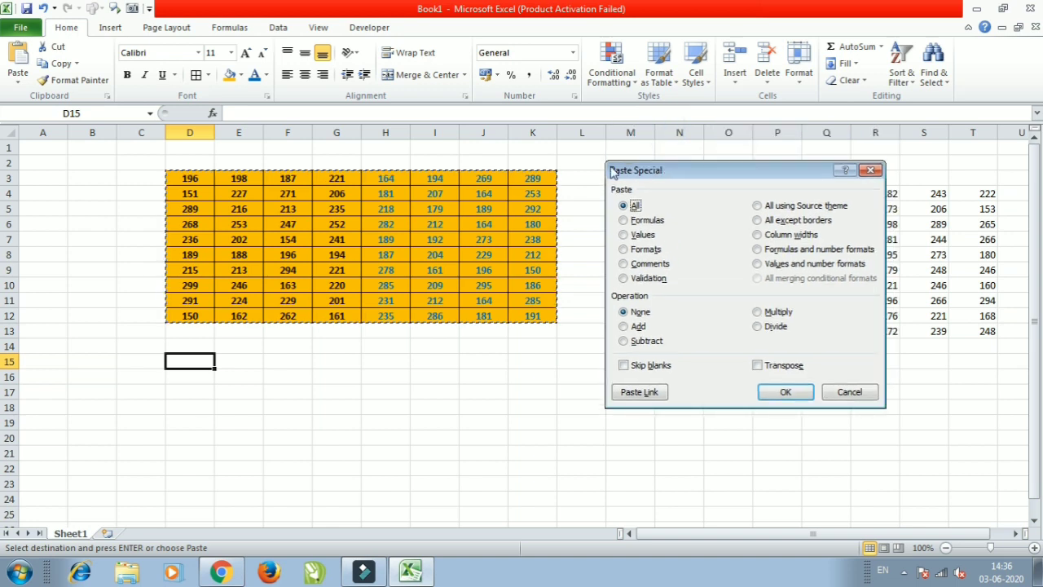
{"action": "left_click", "coordinate": [640, 252]}
{"action": "left_click", "coordinate": [801, 392]}
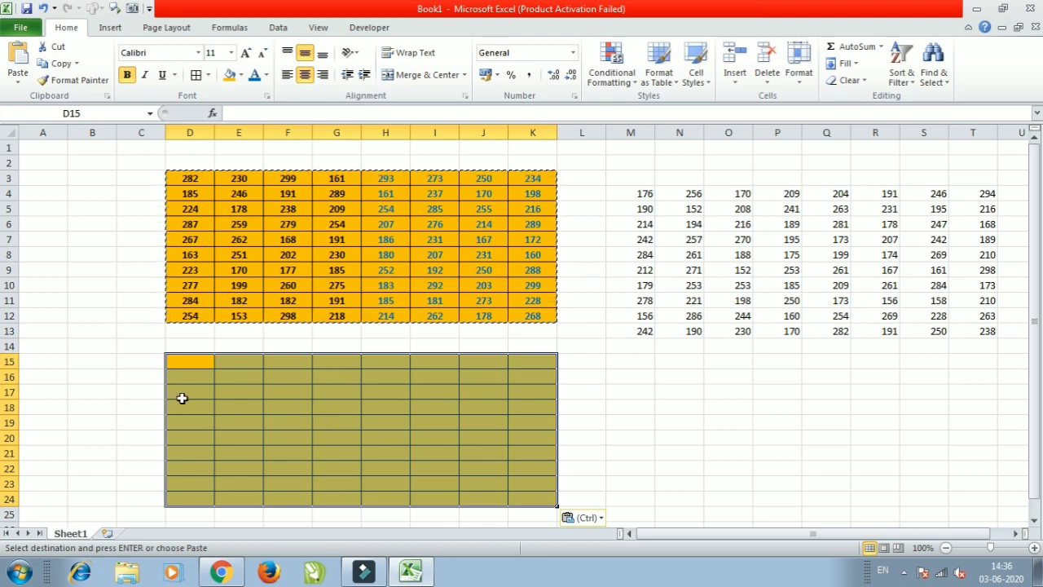
Enter 22 in cell D15 to test the pasted formatting.
{"action": "left_click", "coordinate": [189, 359]}
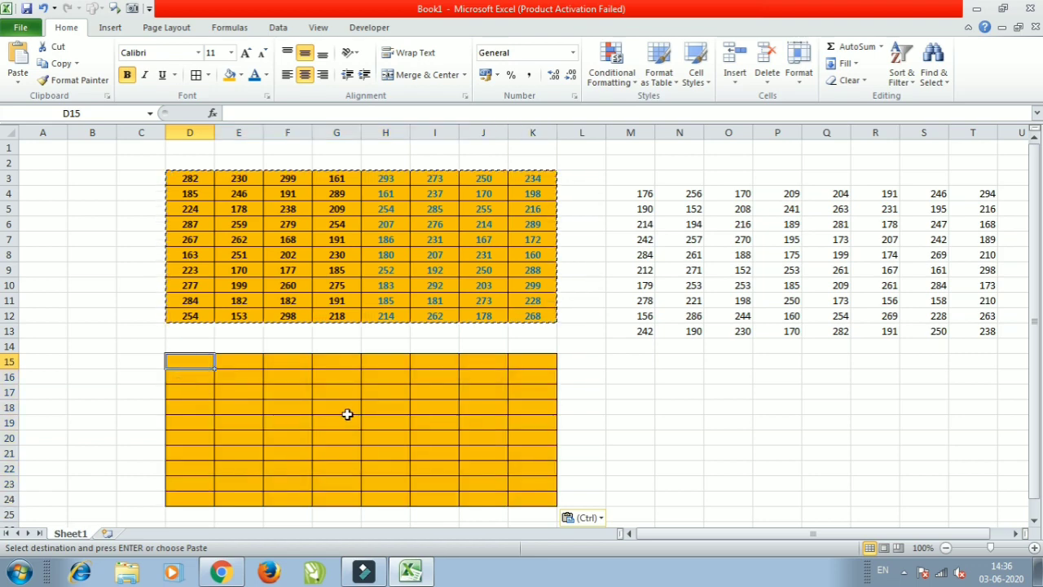
{"action": "type", "text": "22"}
{"action": "key", "text": "Return"}
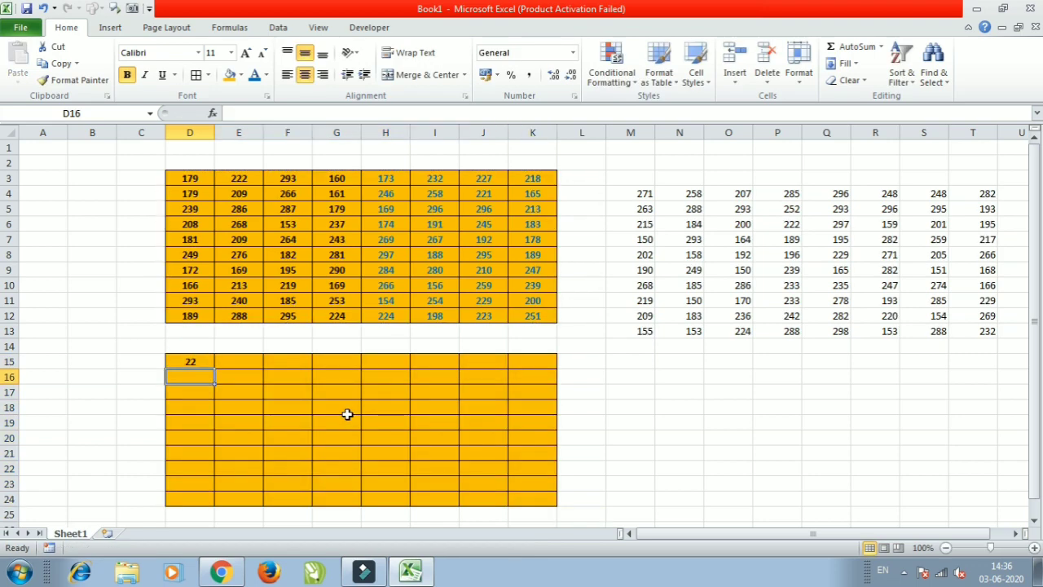
Enter 23 in cells D16 and I16 to test the pasted formatting.
{"action": "type", "text": "23"}
{"action": "key", "text": "Right"}
{"action": "key", "text": "Right"}
{"action": "key", "text": "Right"}
{"action": "key", "text": "Right"}
{"action": "key", "text": "Right"}
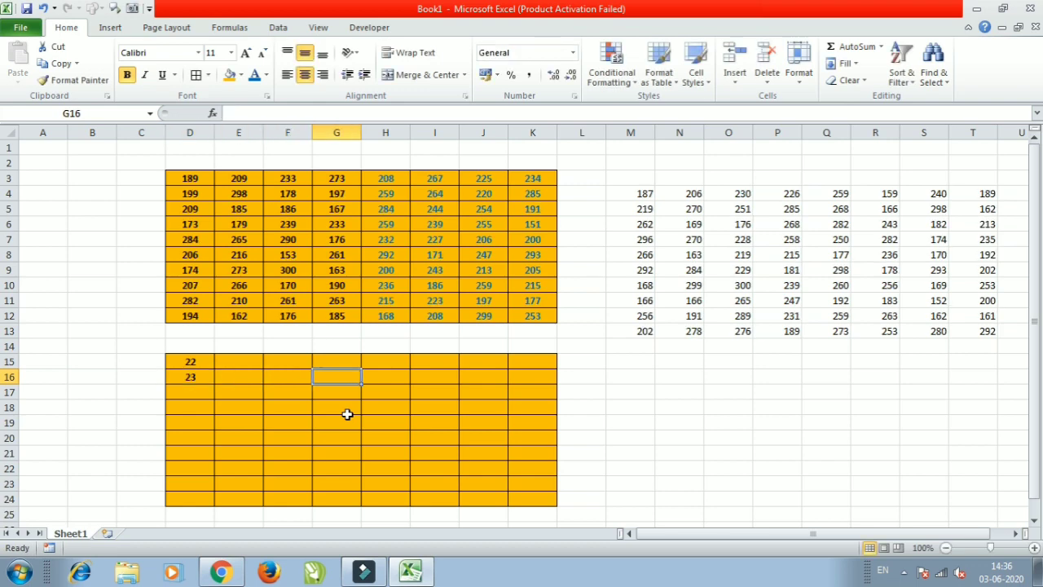
{"action": "type", "text": "23"}
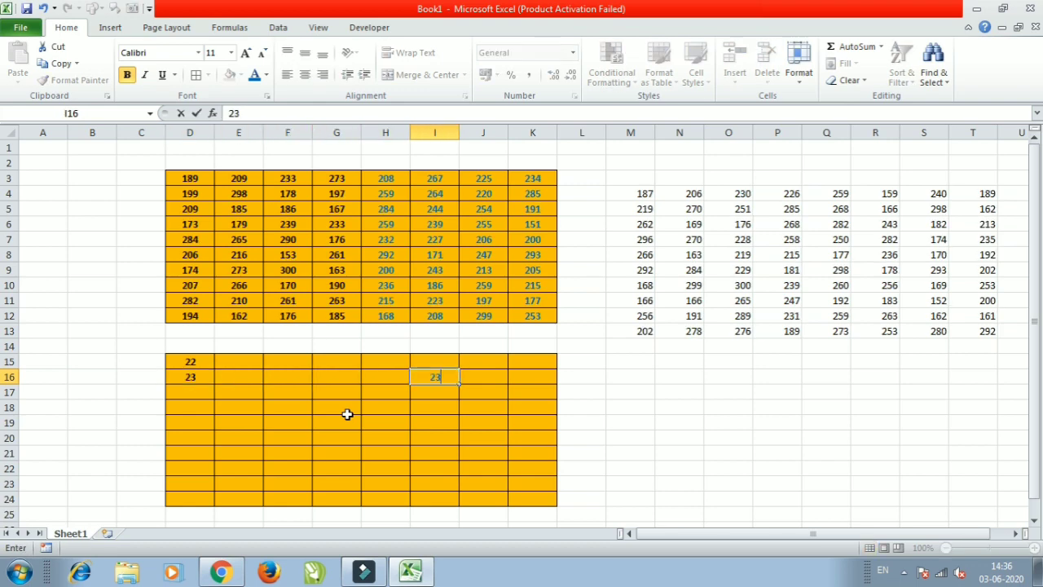
{"action": "key", "text": "Return"}
{"action": "left_click", "coordinate": [304, 397]}
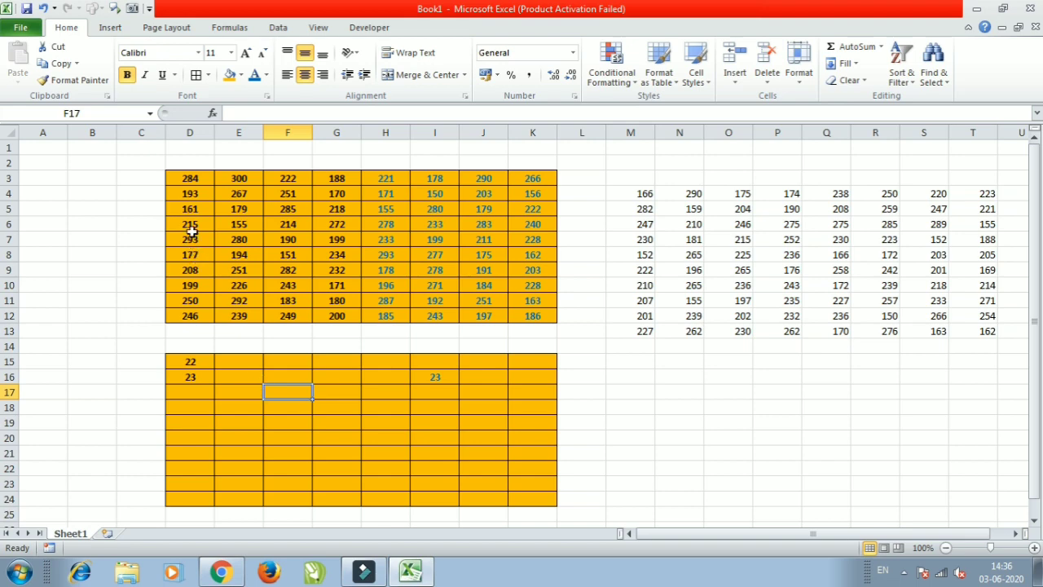
Undo the test numbers entered in the D15:K24 range, keeping only the pasted formatting.
{"action": "left_click_drag", "start_coordinate": [192, 353], "coordinate": [539, 496]}
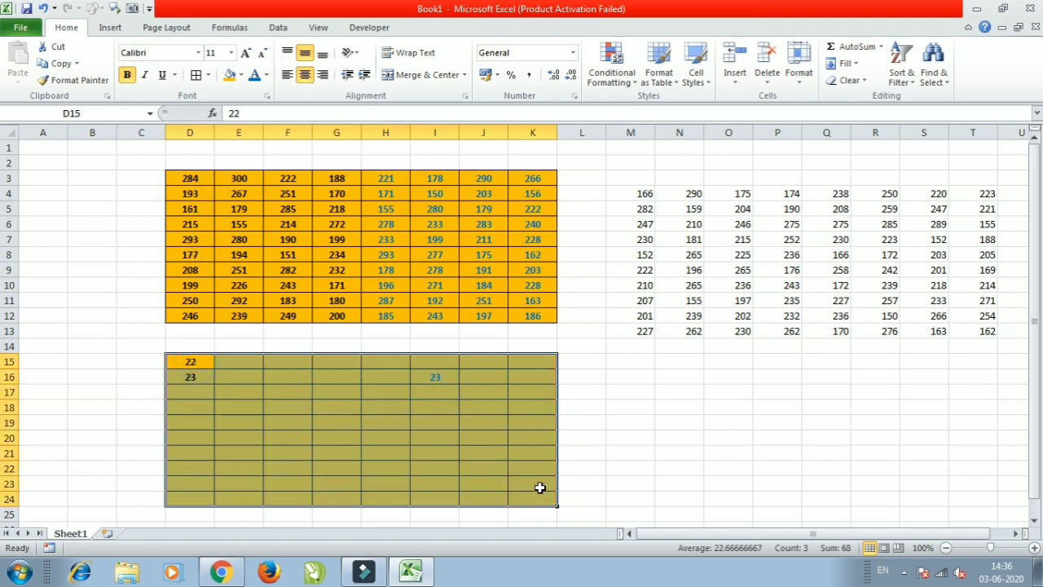
{"action": "key", "text": "ctrl+z"}
{"action": "key", "text": "ctrl+z"}
{"action": "key", "text": "ctrl+z"}
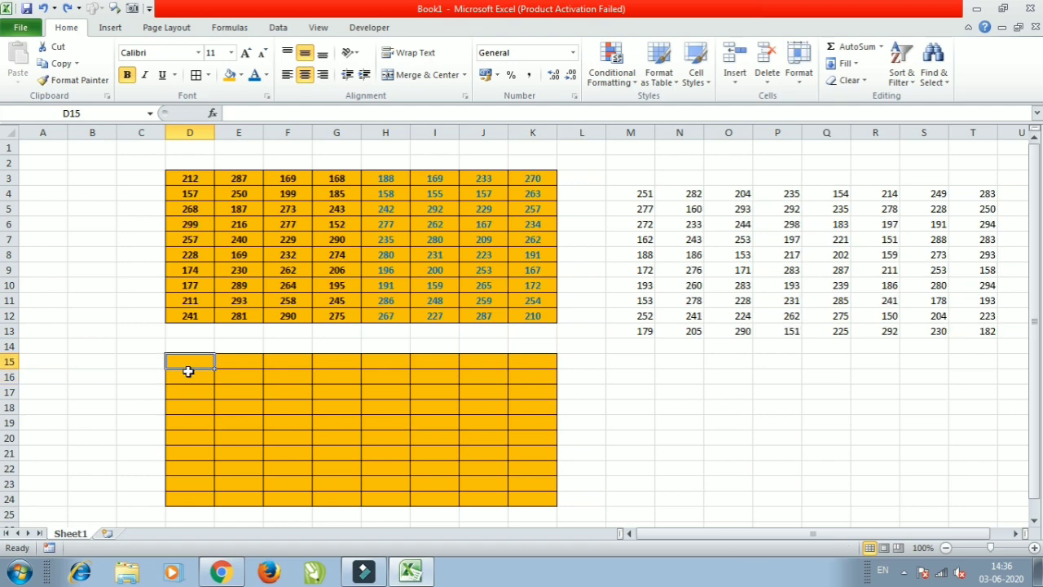
{"action": "left_click_drag", "start_coordinate": [187, 364], "coordinate": [328, 421]}
{"action": "left_click", "coordinate": [695, 392]}
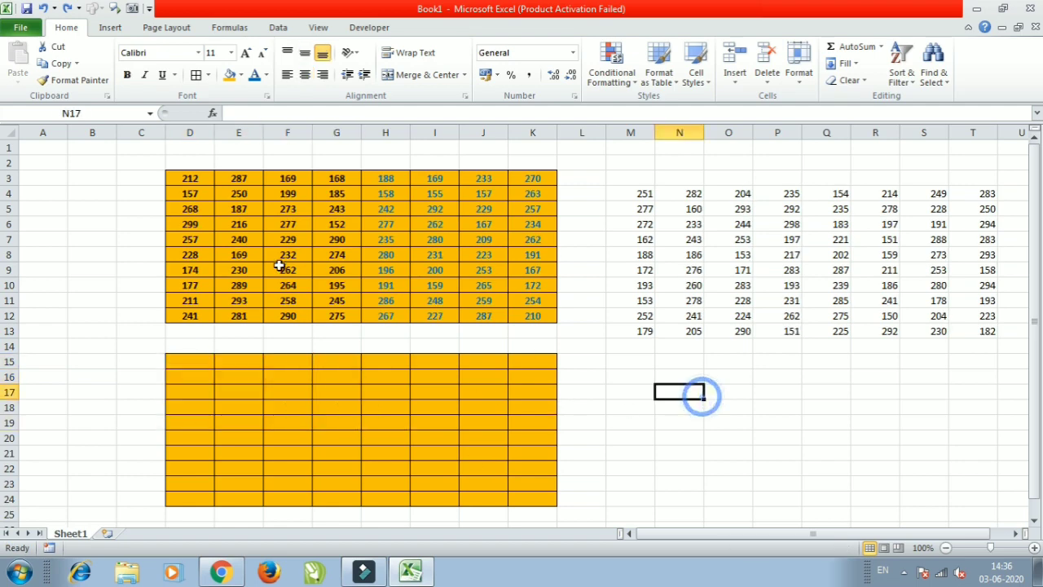
{"action": "left_click_drag", "start_coordinate": [208, 181], "coordinate": [527, 321]}
{"action": "key", "text": "ctrl+c"}
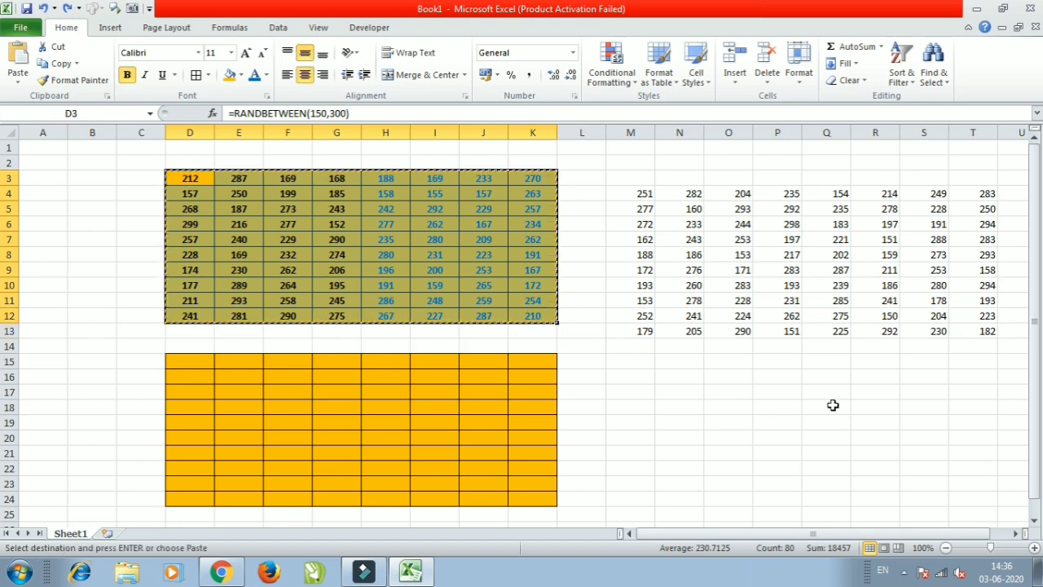
{"action": "left_click", "coordinate": [692, 375]}
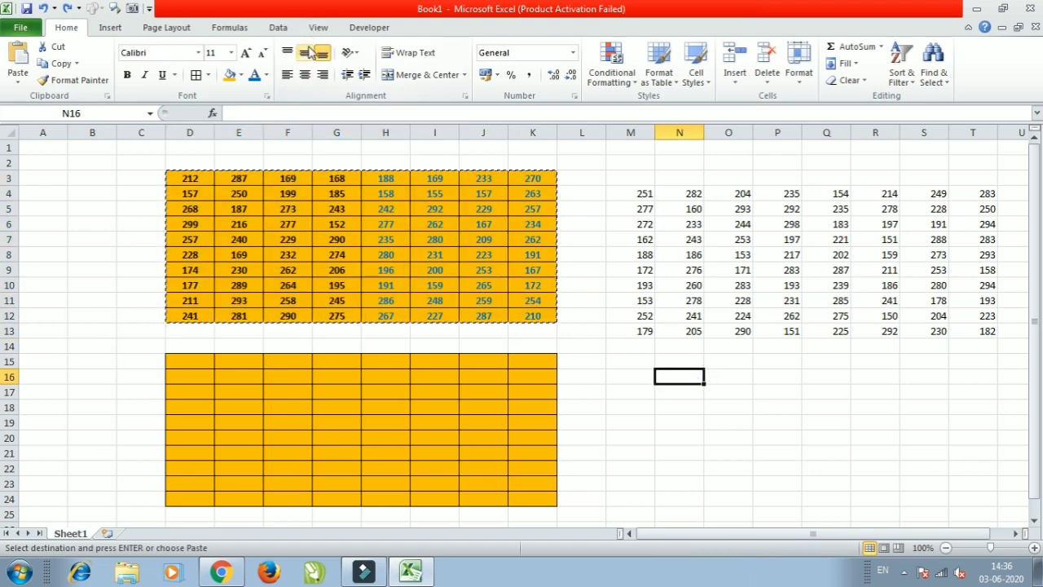
{"action": "key", "text": "ctrl+alt+v"}
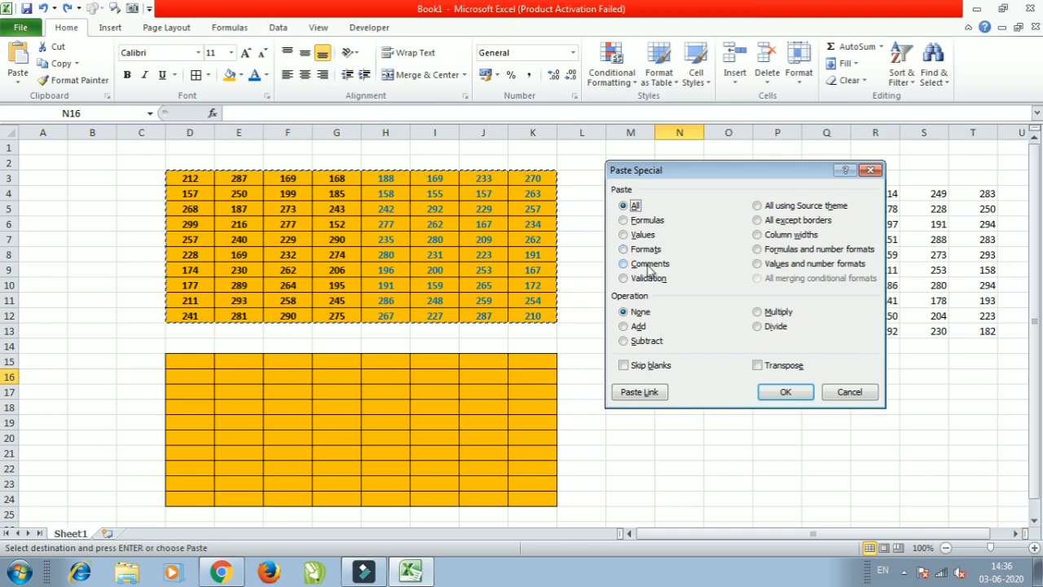
{"action": "left_click", "coordinate": [868, 395]}
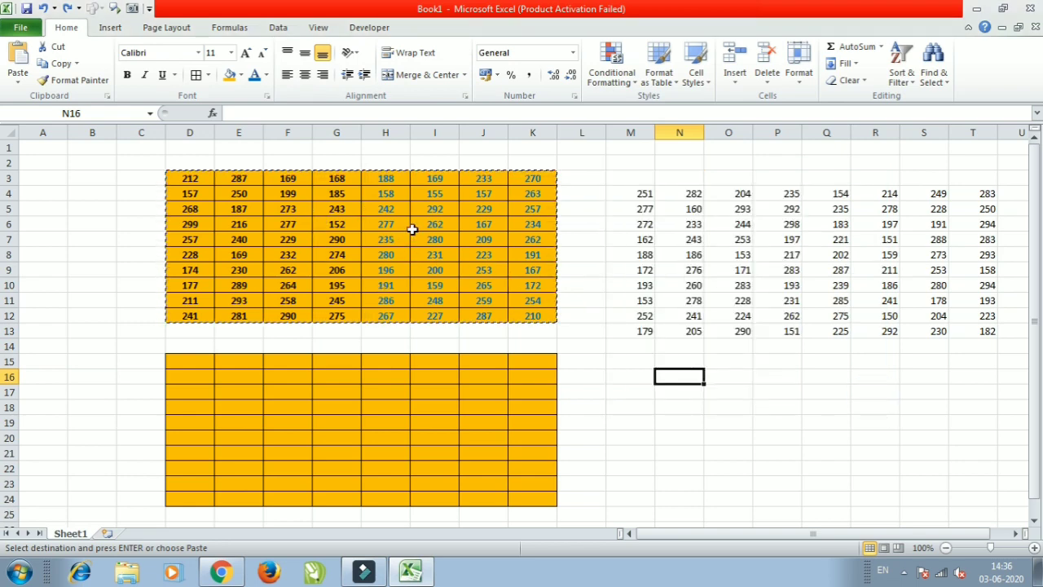
{"action": "key", "text": "Escape"}
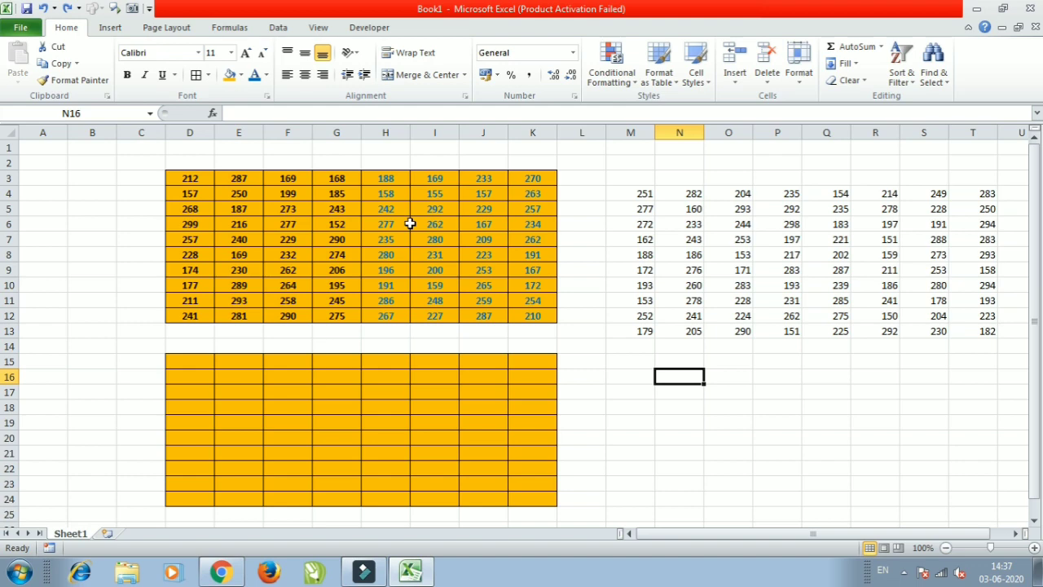
Add comments without any message text to cells G9 and E6 of the orange number table.
{"action": "left_click", "coordinate": [317, 265]}
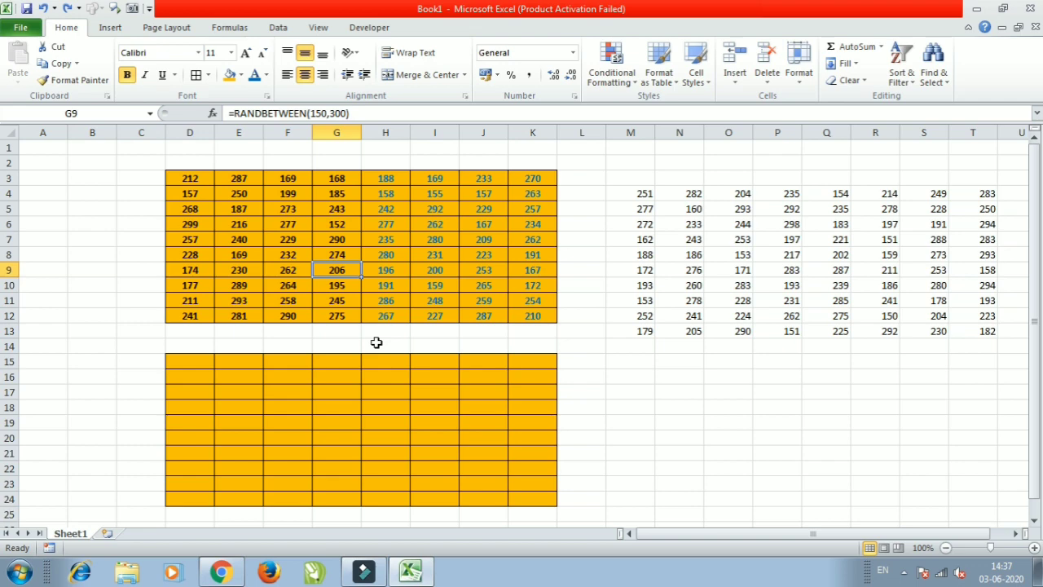
{"action": "key", "text": "shift+F2"}
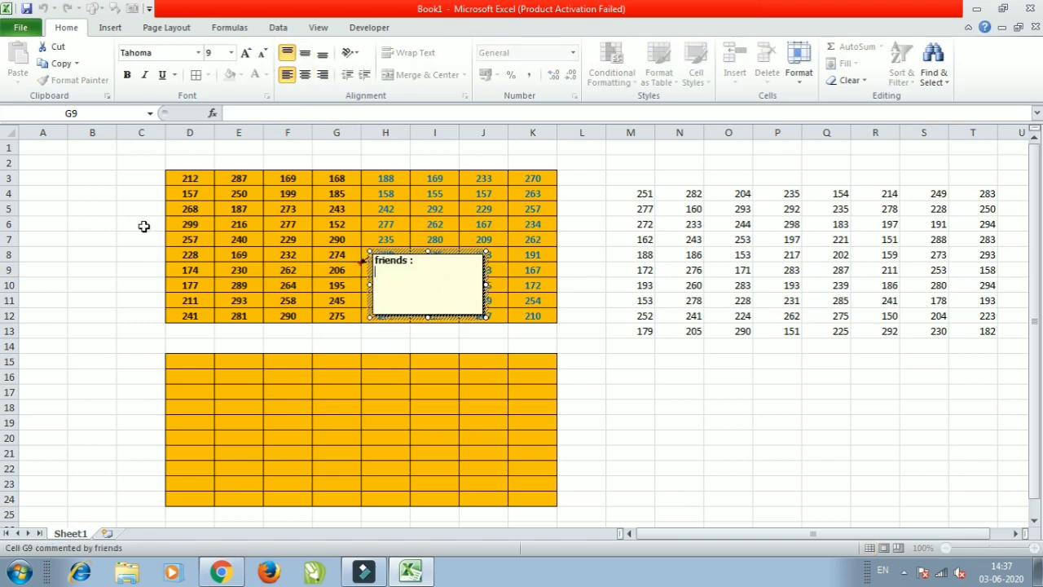
{"action": "left_click", "coordinate": [218, 226]}
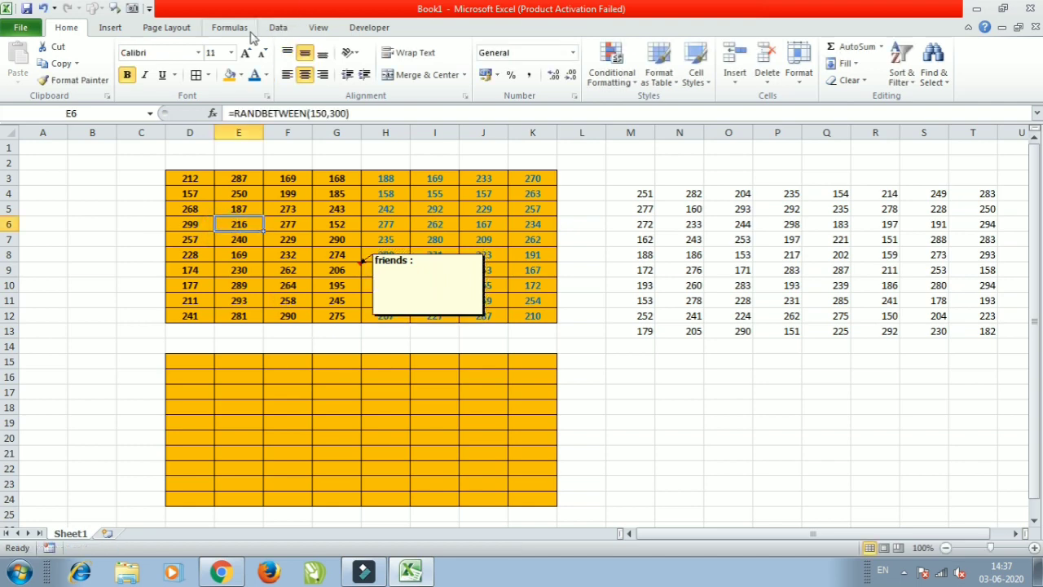
{"action": "left_click", "coordinate": [318, 30]}
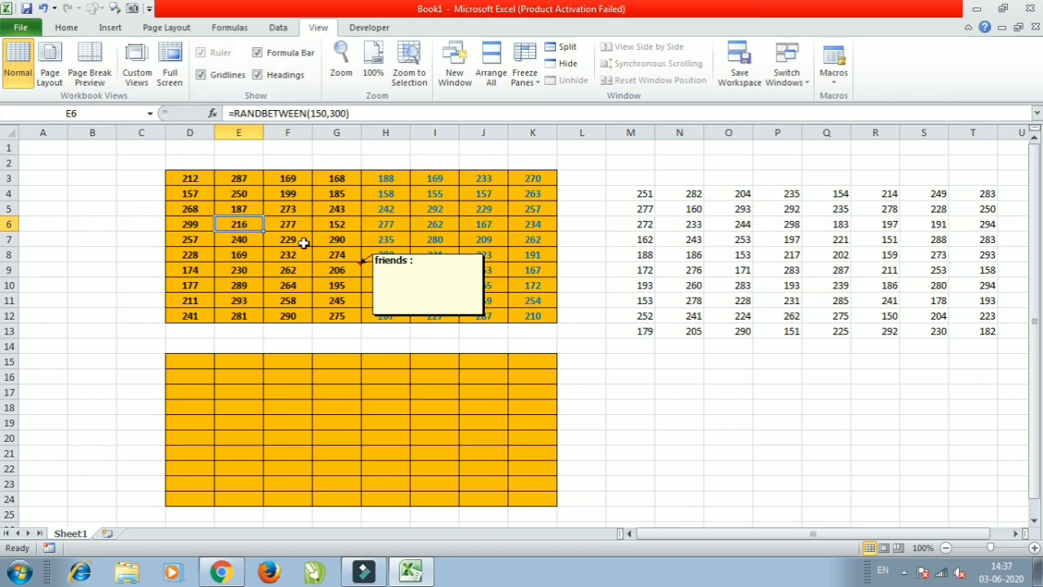
{"action": "key", "text": "shift+F2"}
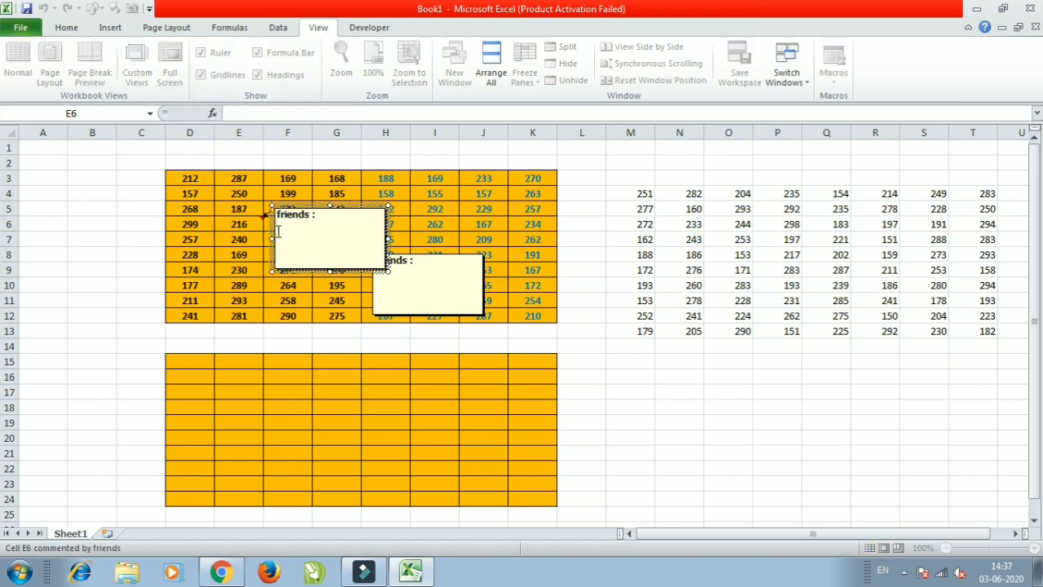
{"action": "left_click", "coordinate": [617, 335]}
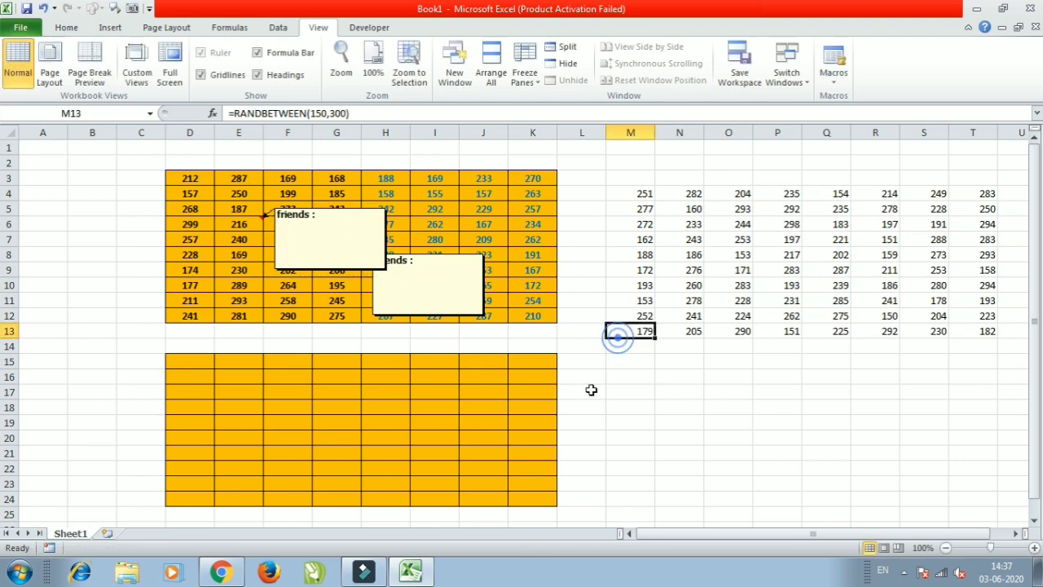
Copy the D3:K12 table and paste only its comments into the range starting at N16 with Paste Special.
{"action": "left_click_drag", "start_coordinate": [205, 177], "coordinate": [534, 315]}
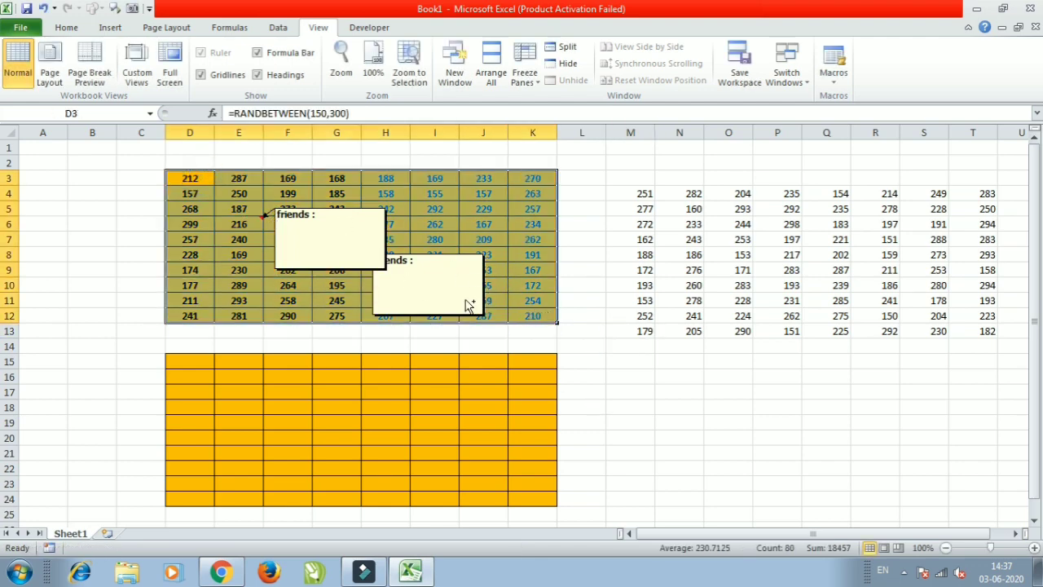
{"action": "key", "text": "ctrl+c"}
{"action": "left_click", "coordinate": [657, 378]}
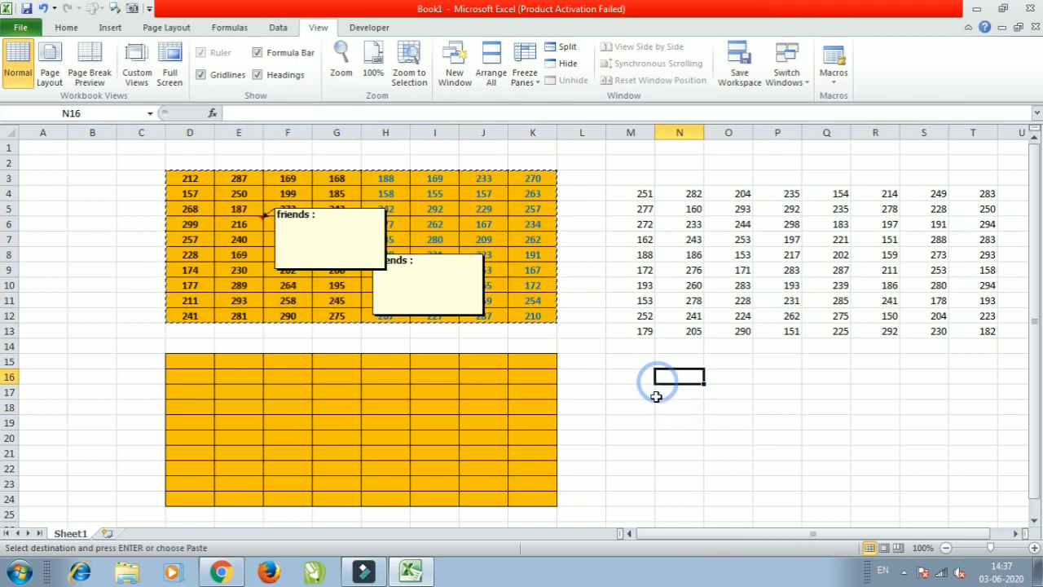
{"action": "key", "text": "ctrl+alt+v"}
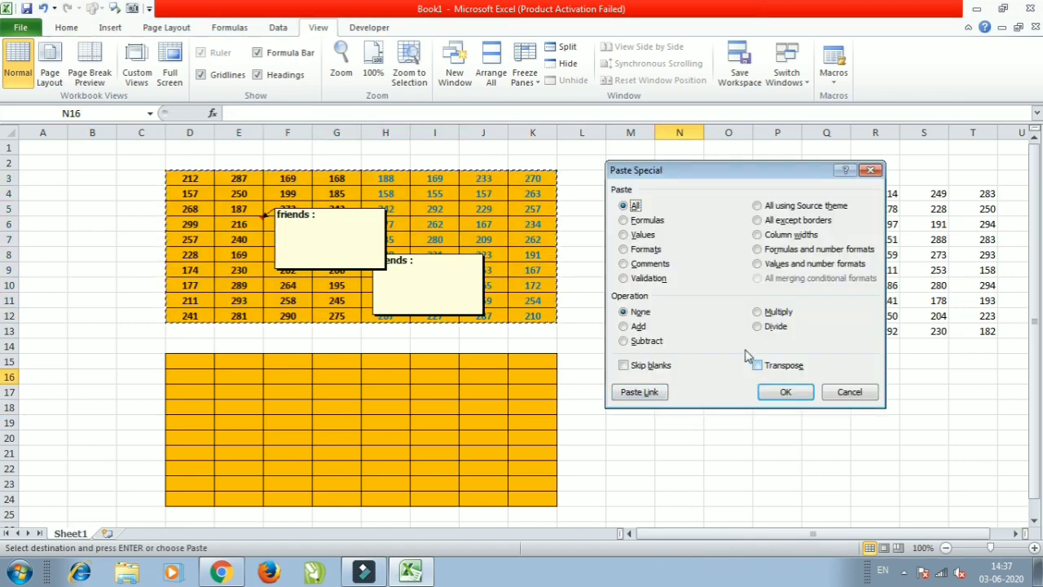
{"action": "left_click", "coordinate": [657, 266]}
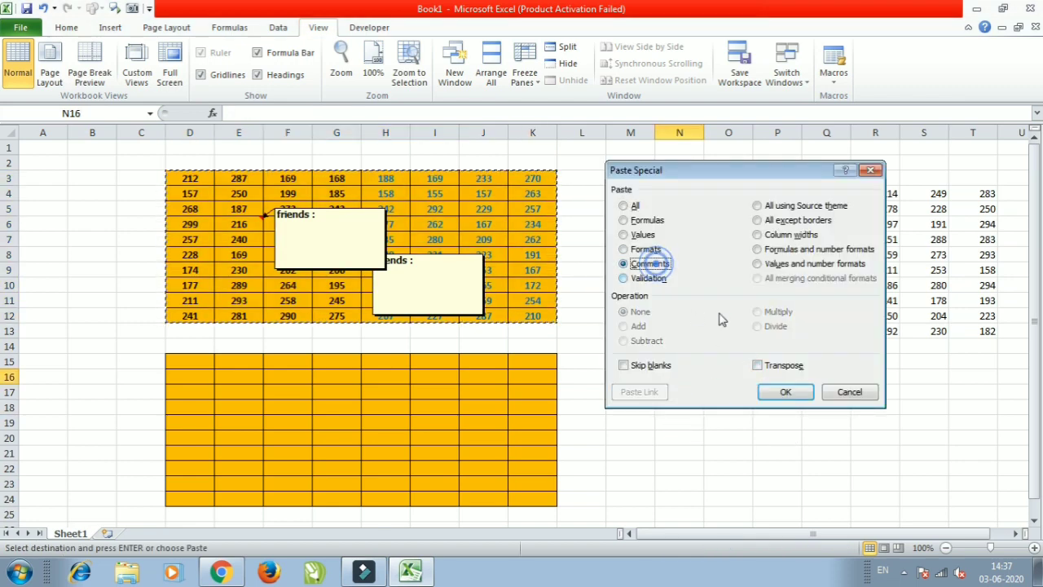
{"action": "left_click", "coordinate": [784, 392]}
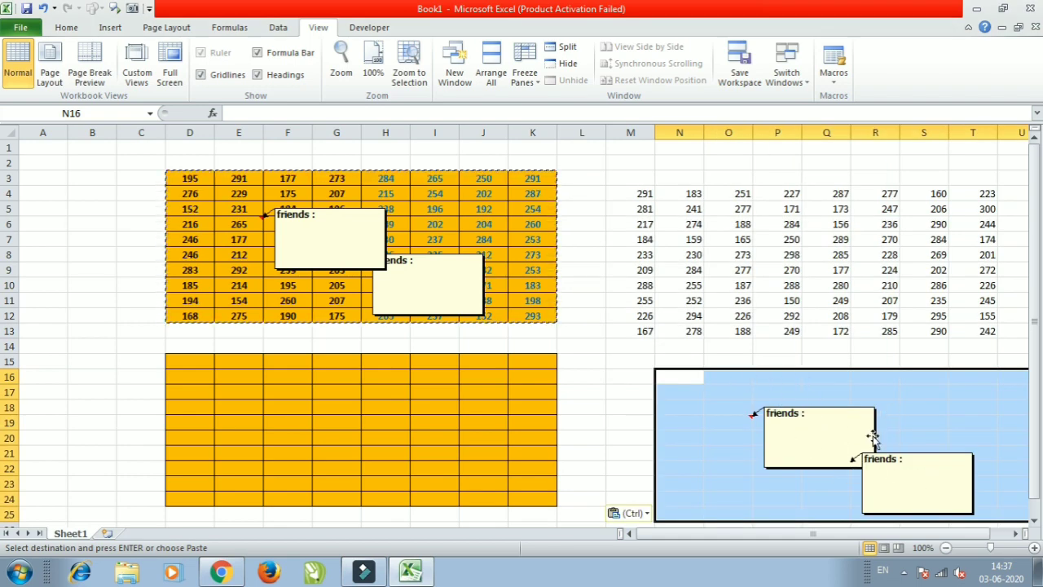
{"action": "left_click", "coordinate": [232, 30]}
{"action": "left_click", "coordinate": [66, 28]}
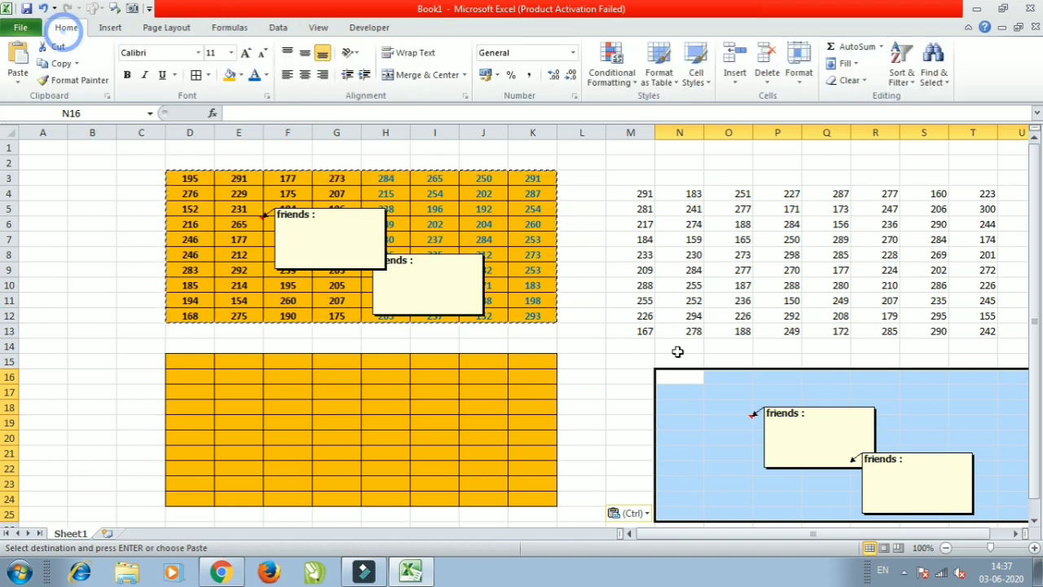
Paste the copied table at D31 with the Paste Special option All using Source theme.
{"action": "scroll", "coordinate": [10, 483], "scroll_direction": "down", "scroll_amount": 6}
{"action": "left_click", "coordinate": [112, 375]}
{"action": "left_click", "coordinate": [209, 329]}
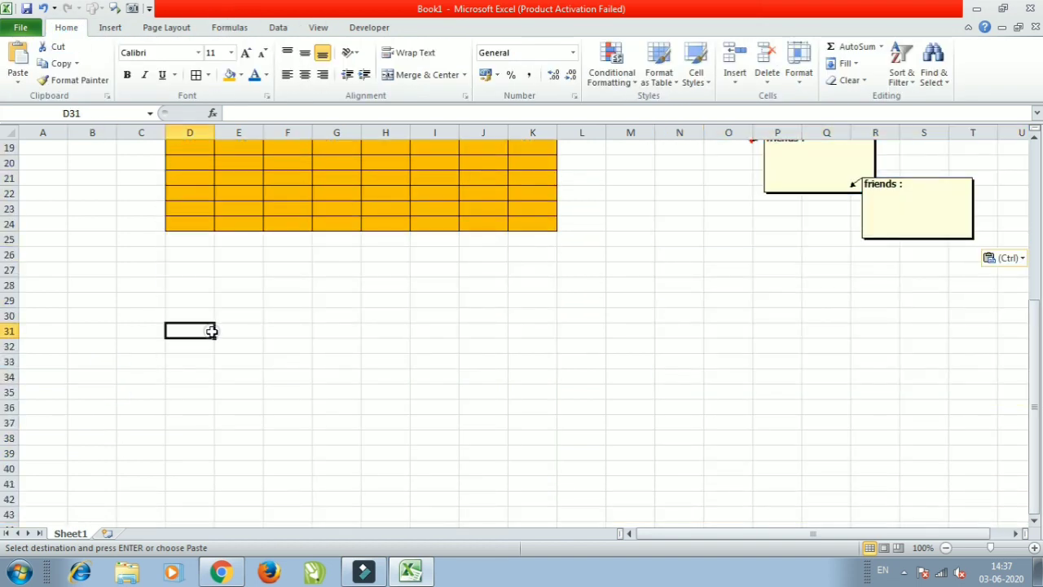
{"action": "key", "text": "ctrl+alt+v"}
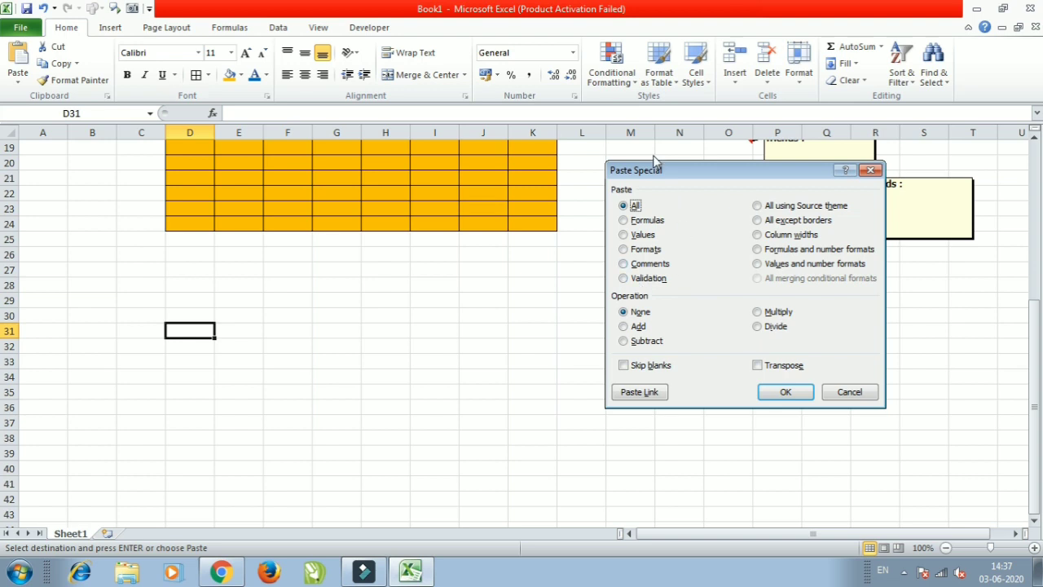
{"action": "left_click_drag", "start_coordinate": [650, 171], "coordinate": [572, 215]}
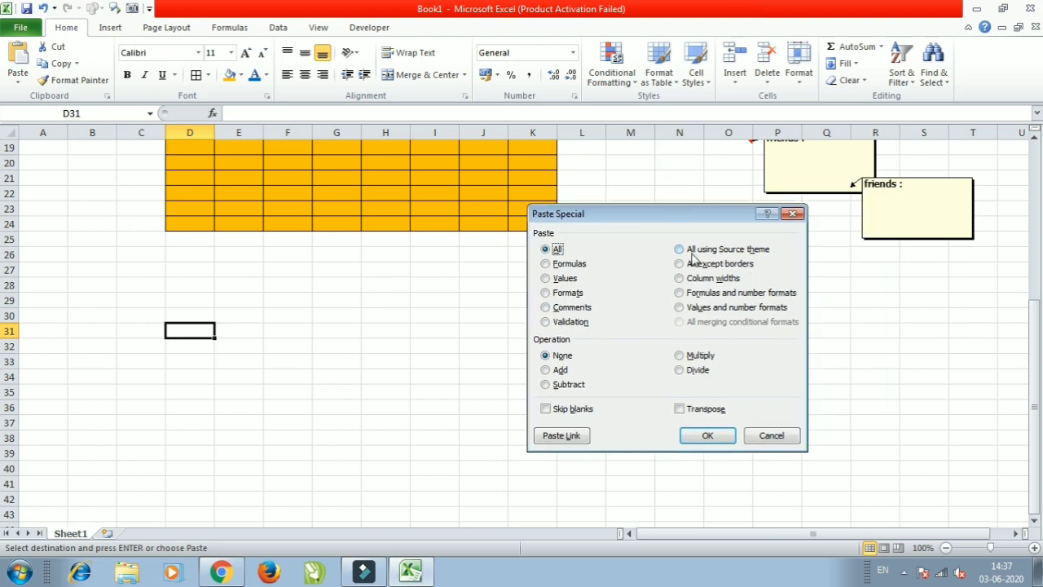
{"action": "left_click", "coordinate": [793, 213]}
{"action": "scroll", "coordinate": [208, 307], "scroll_direction": "up", "scroll_amount": 6}
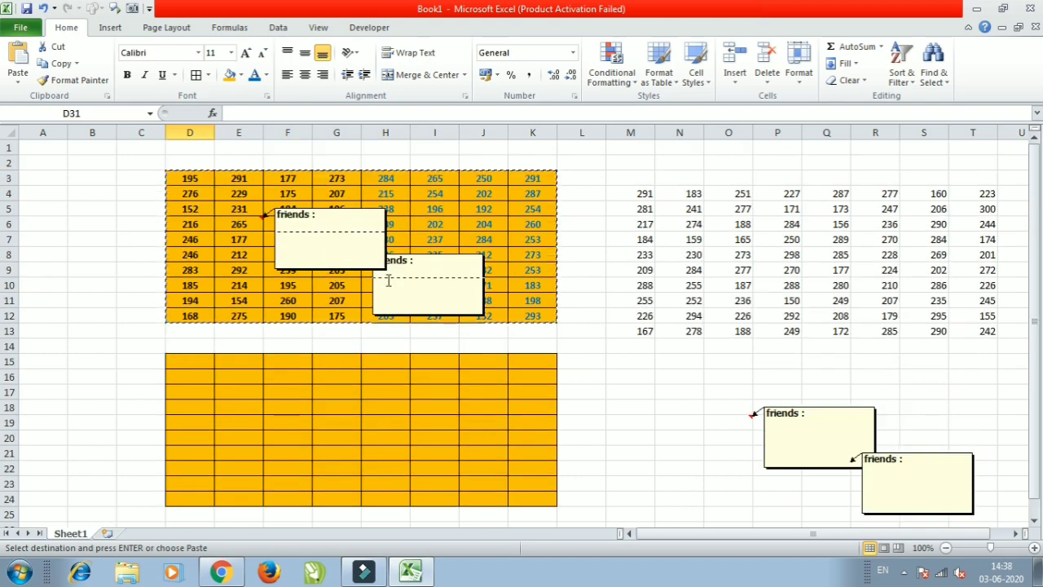
{"action": "scroll", "coordinate": [91, 237], "scroll_direction": "down", "scroll_amount": 6}
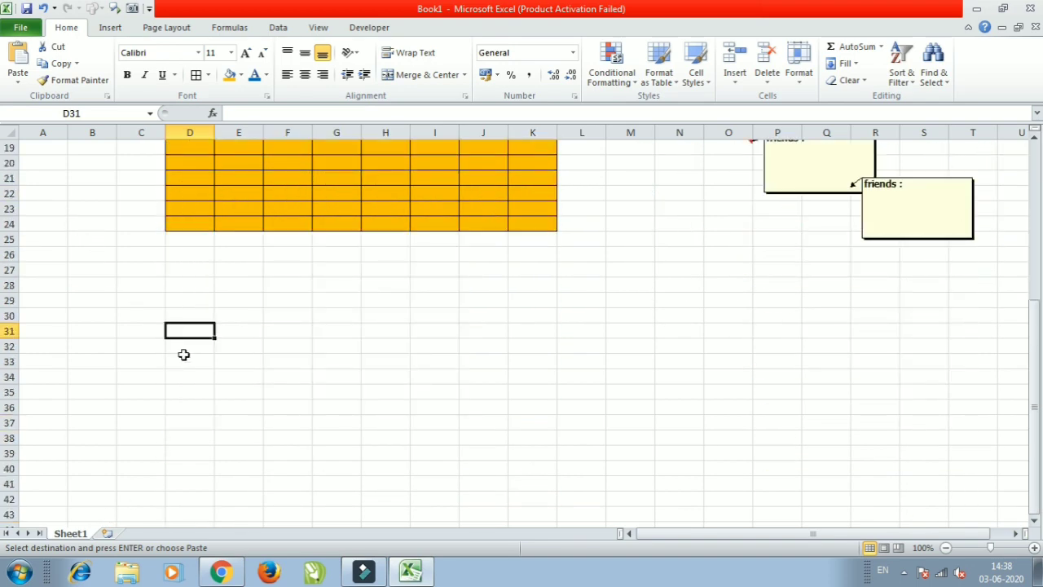
{"action": "key", "text": "ctrl+alt+v"}
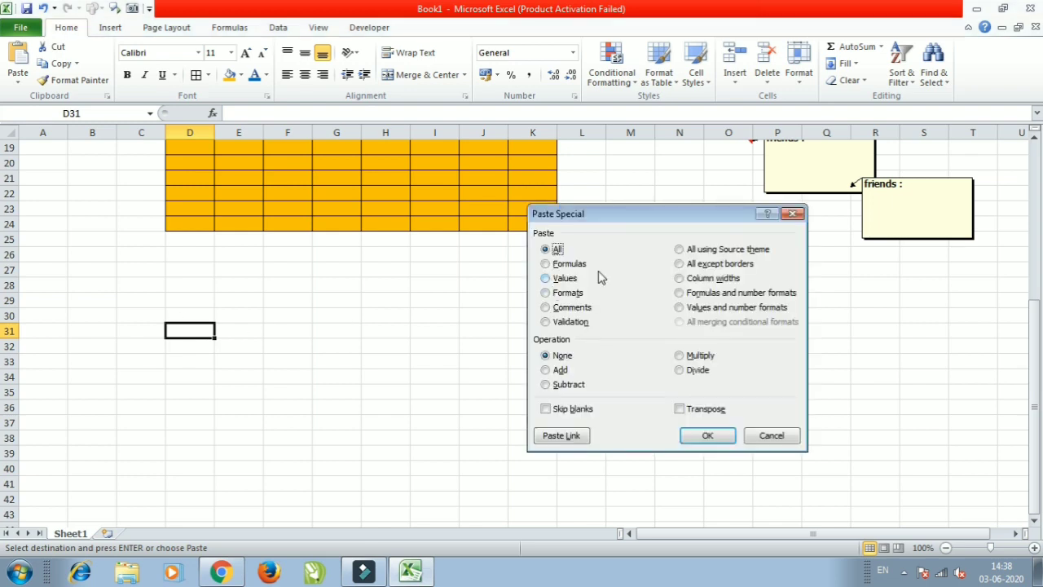
{"action": "left_click", "coordinate": [712, 253]}
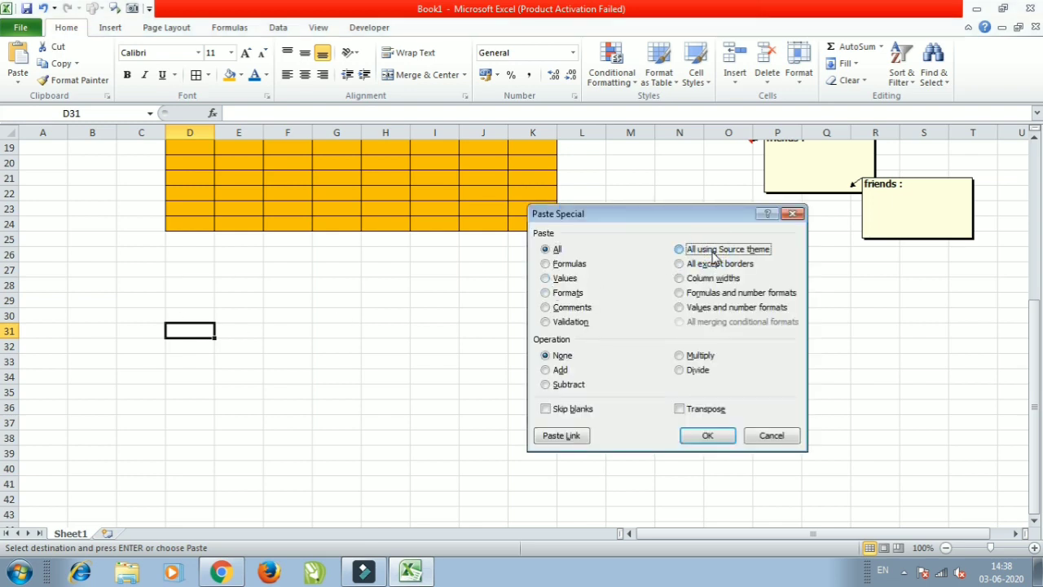
{"action": "left_click", "coordinate": [708, 436]}
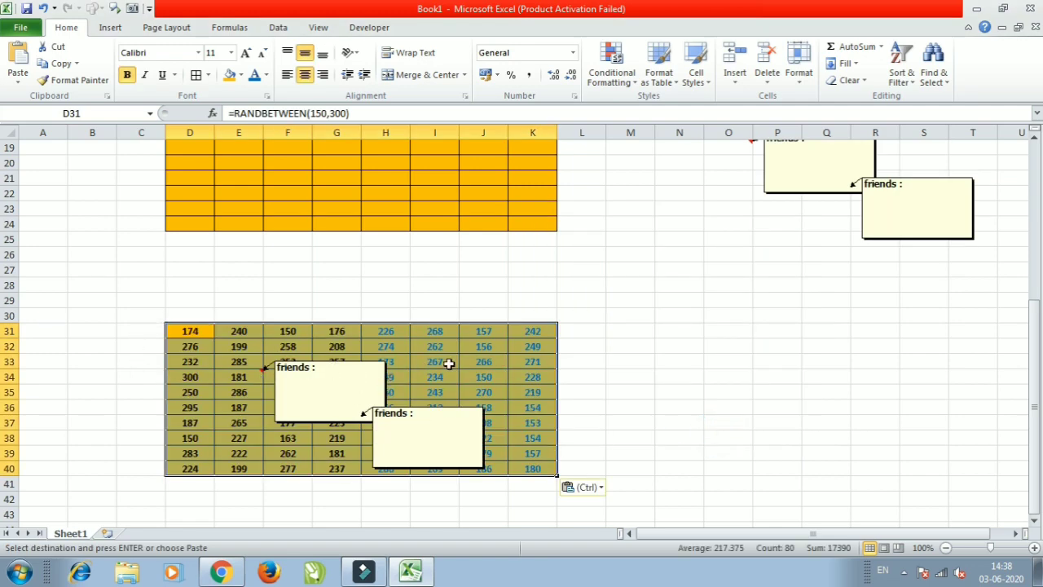
Paste the copied table at N30 with the Paste Special option All except borders.
{"action": "left_click", "coordinate": [673, 314]}
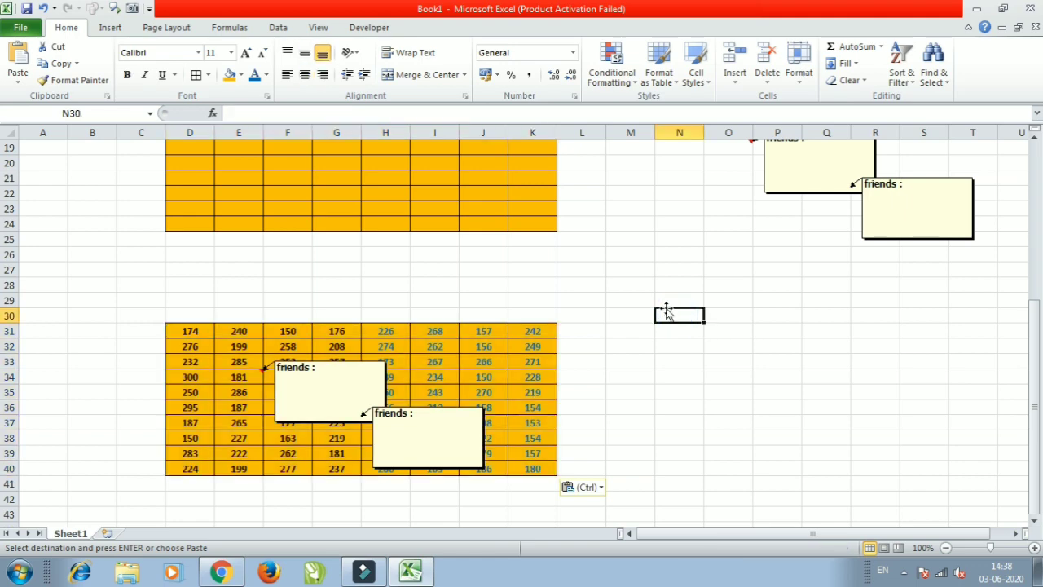
{"action": "key", "text": "ctrl+alt+v"}
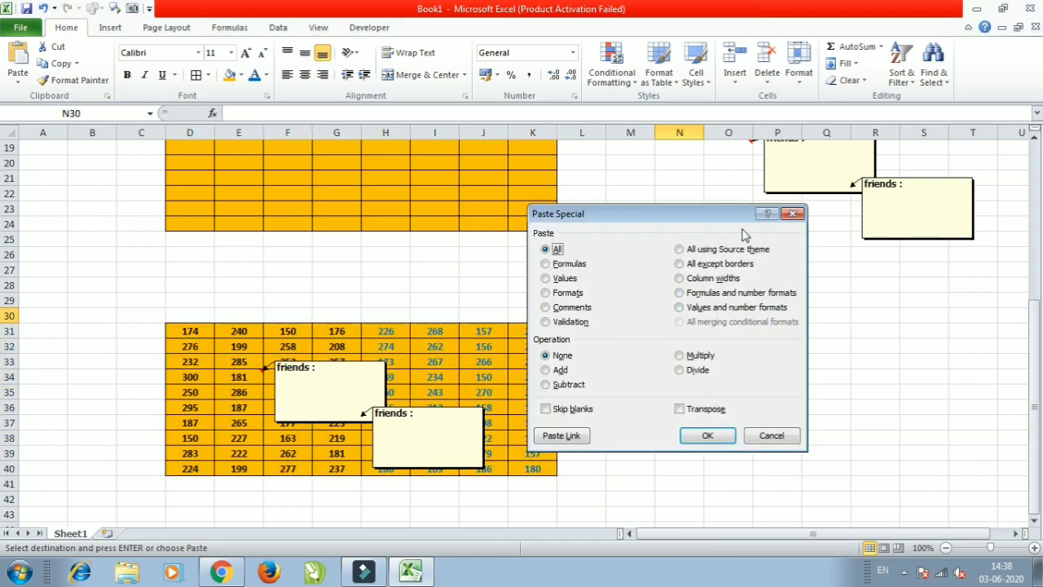
{"action": "left_click_drag", "start_coordinate": [739, 220], "coordinate": [760, 190]}
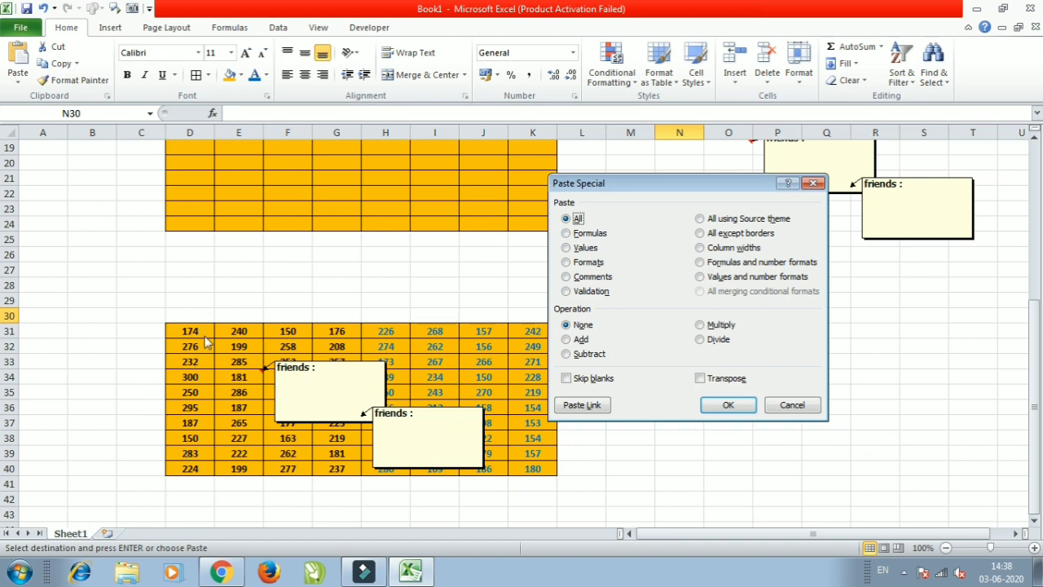
{"action": "left_click", "coordinate": [738, 236]}
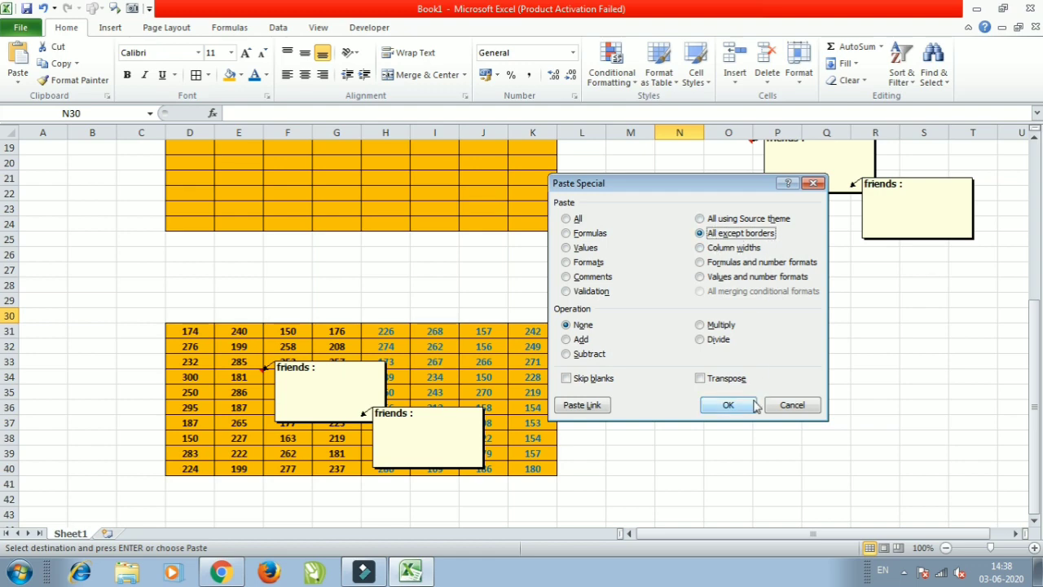
{"action": "left_click", "coordinate": [727, 405]}
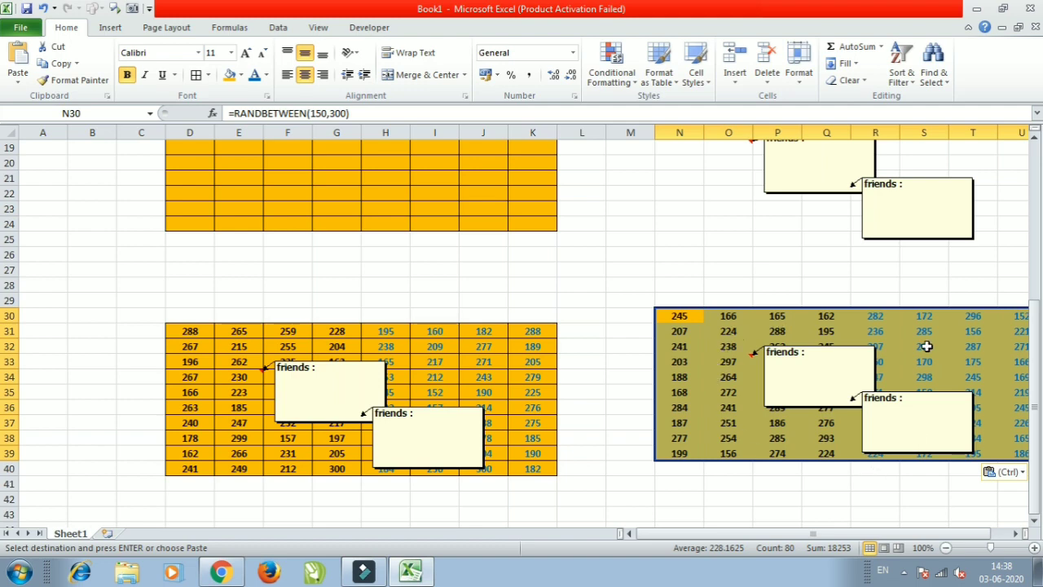
{"action": "left_click_drag", "start_coordinate": [866, 534], "coordinate": [885, 535]}
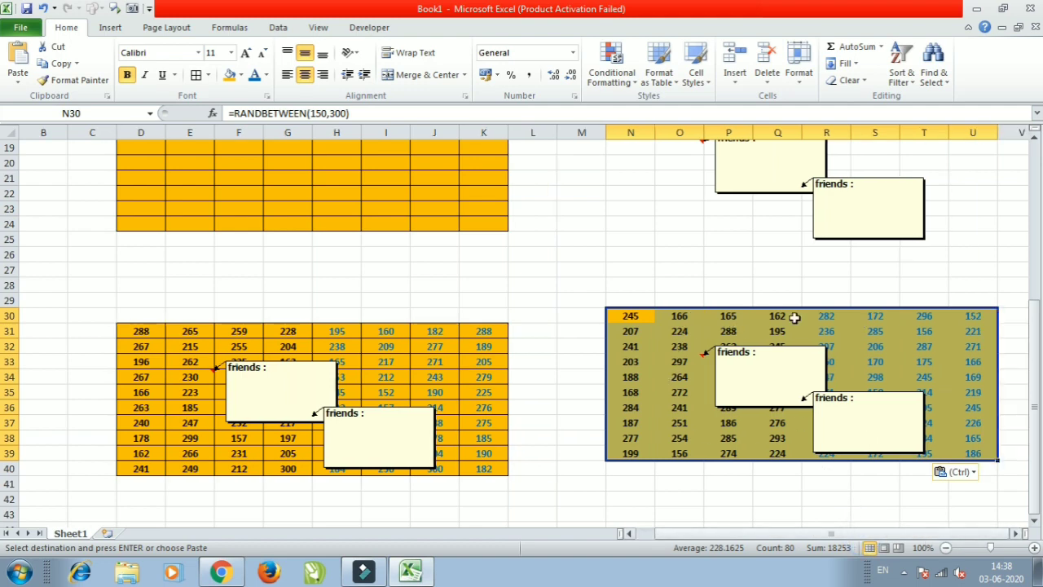
{"action": "scroll", "coordinate": [432, 367], "scroll_direction": "down", "scroll_amount": 4}
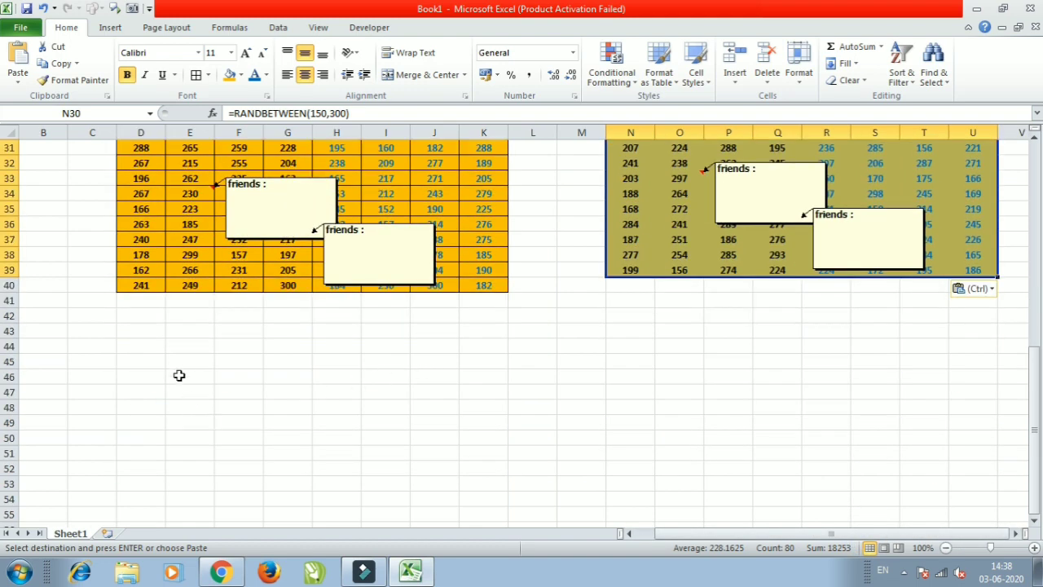
{"action": "left_click", "coordinate": [135, 343]}
{"action": "key", "text": "alt+e"}
{"action": "key", "text": "s"}
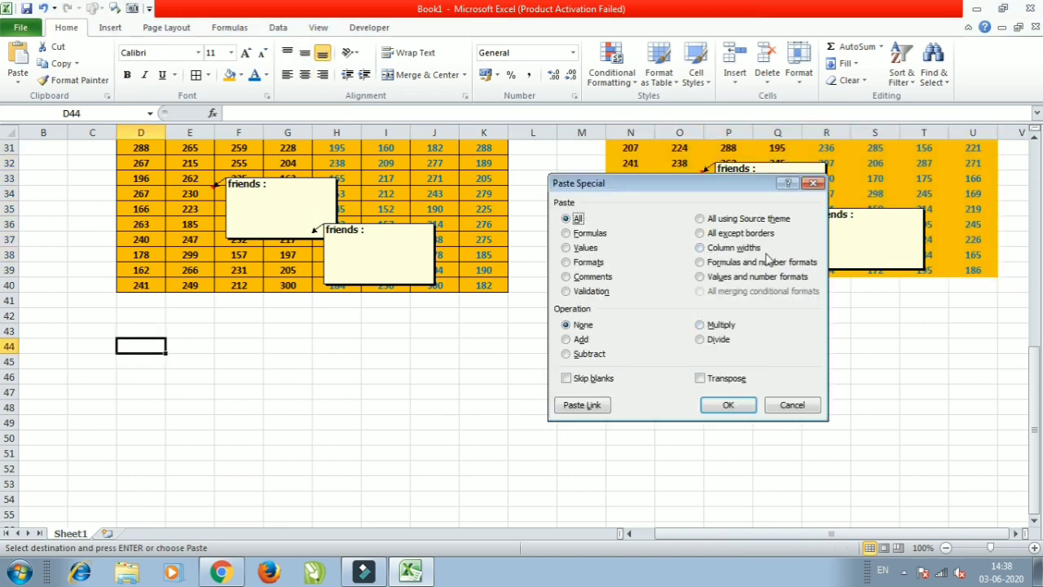
{"action": "key", "text": "Escape"}
{"action": "key", "text": "Escape"}
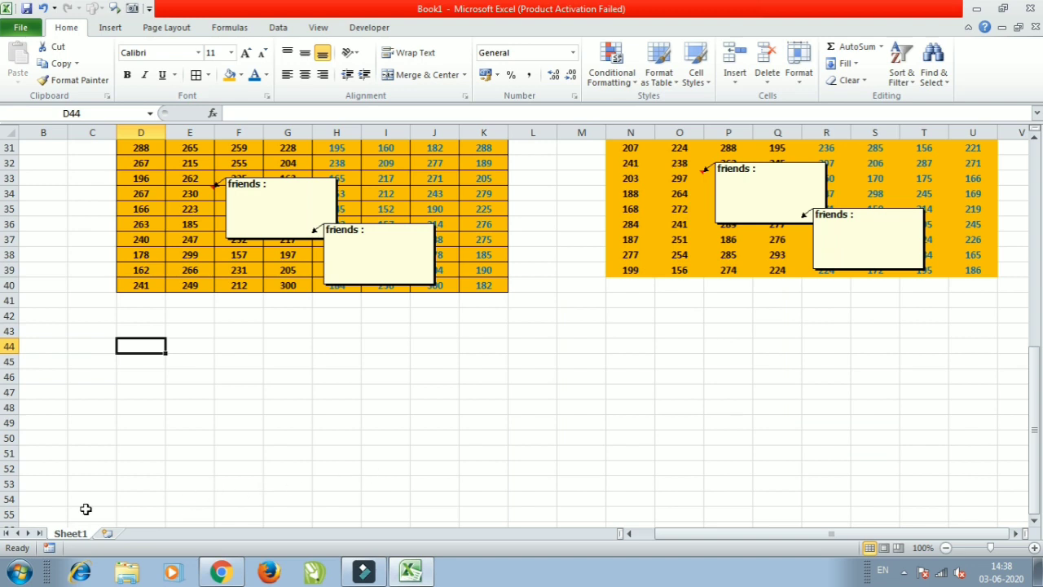
Insert a new worksheet and make columns A to E equally narrower than the default width.
{"action": "left_click", "coordinate": [106, 534]}
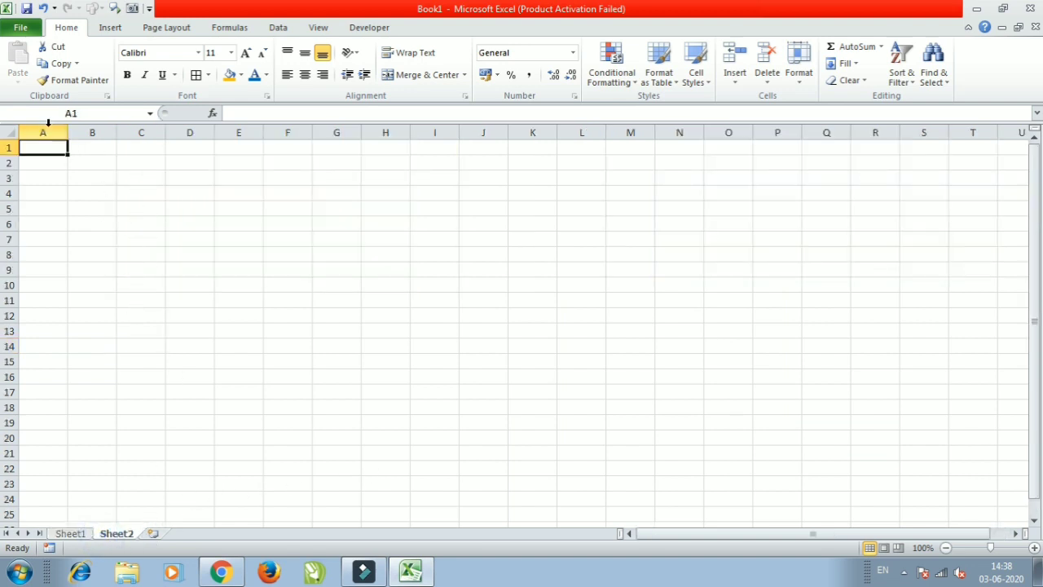
{"action": "left_click_drag", "start_coordinate": [48, 122], "coordinate": [261, 132]}
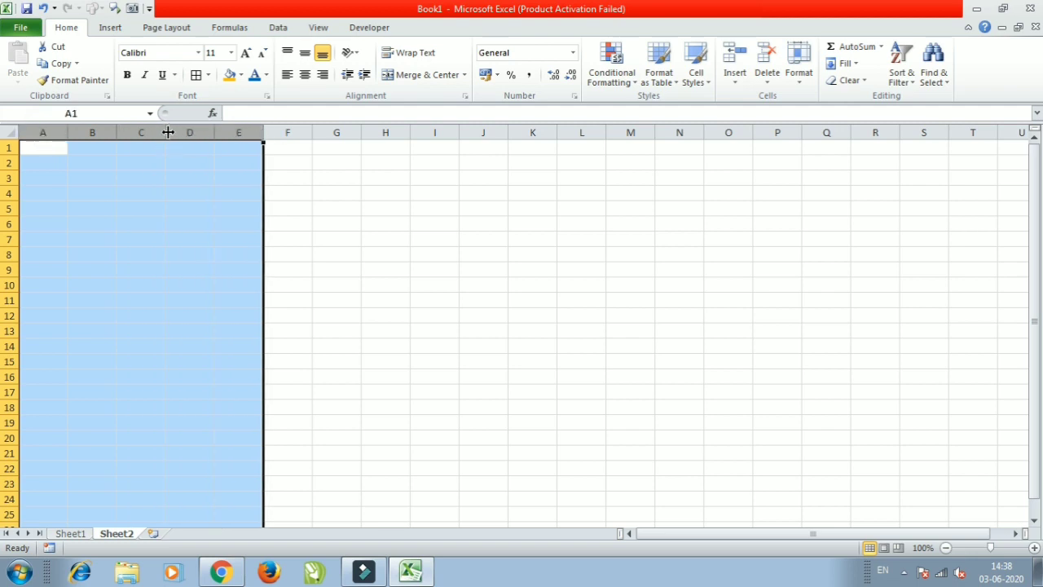
{"action": "left_click_drag", "start_coordinate": [168, 132], "coordinate": [153, 130]}
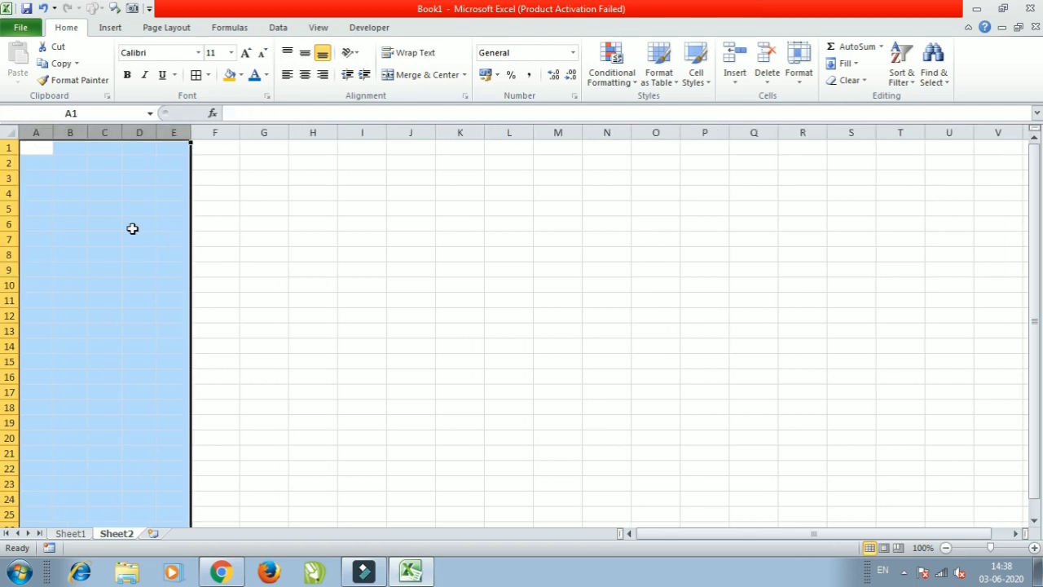
Apply all borders to columns A to E and to columns G to N.
{"action": "left_click", "coordinate": [196, 75]}
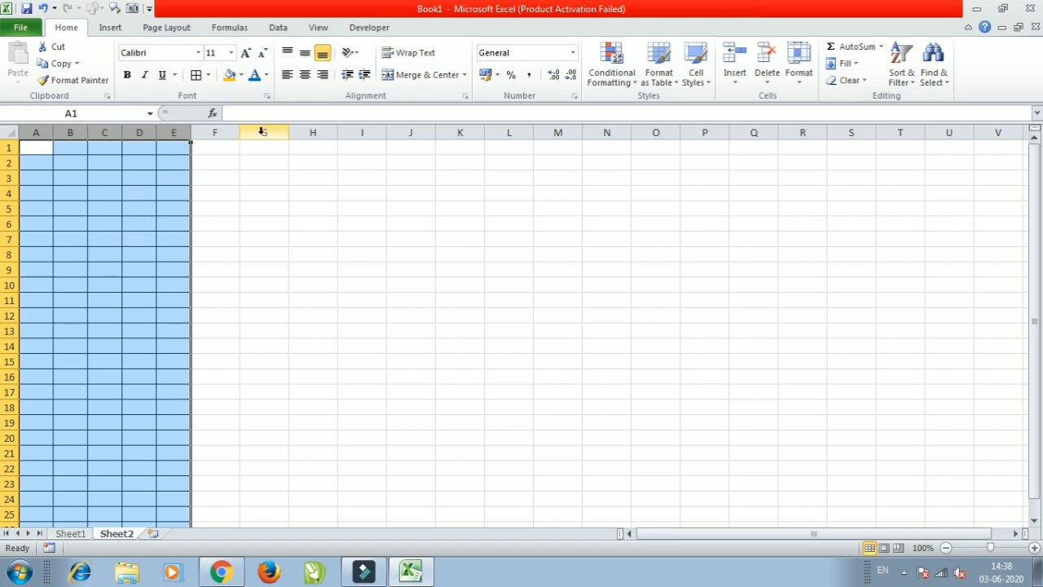
{"action": "left_click_drag", "start_coordinate": [263, 132], "coordinate": [606, 201]}
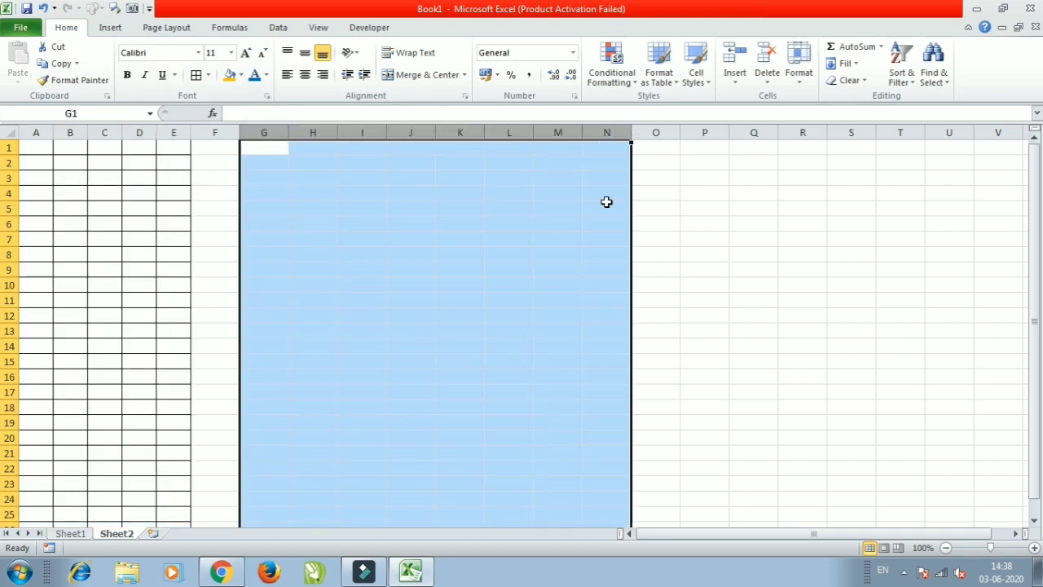
{"action": "left_click", "coordinate": [196, 74]}
{"action": "left_click", "coordinate": [143, 193]}
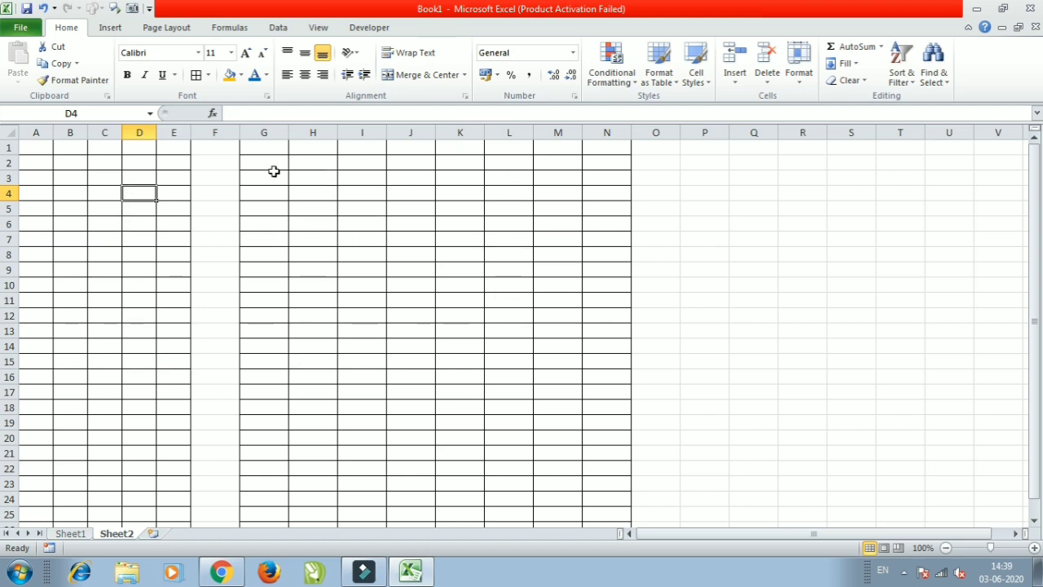
Copy cell C3 and paste only its column width onto columns G to N with Paste Special.
{"action": "left_click_drag", "start_coordinate": [266, 132], "coordinate": [608, 149]}
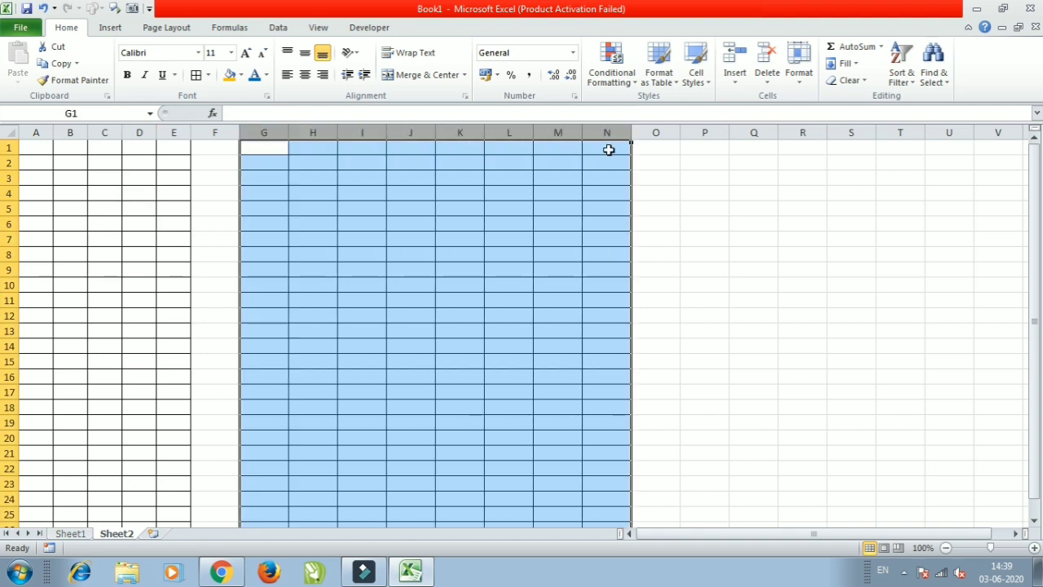
{"action": "left_click", "coordinate": [109, 185]}
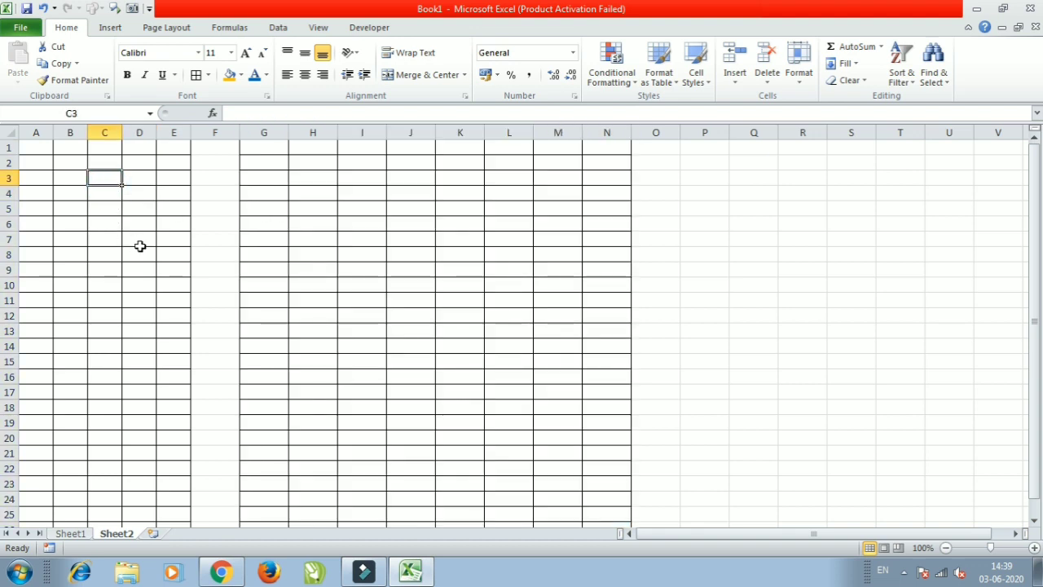
{"action": "key", "text": "ctrl+c"}
{"action": "left_click", "coordinate": [307, 161]}
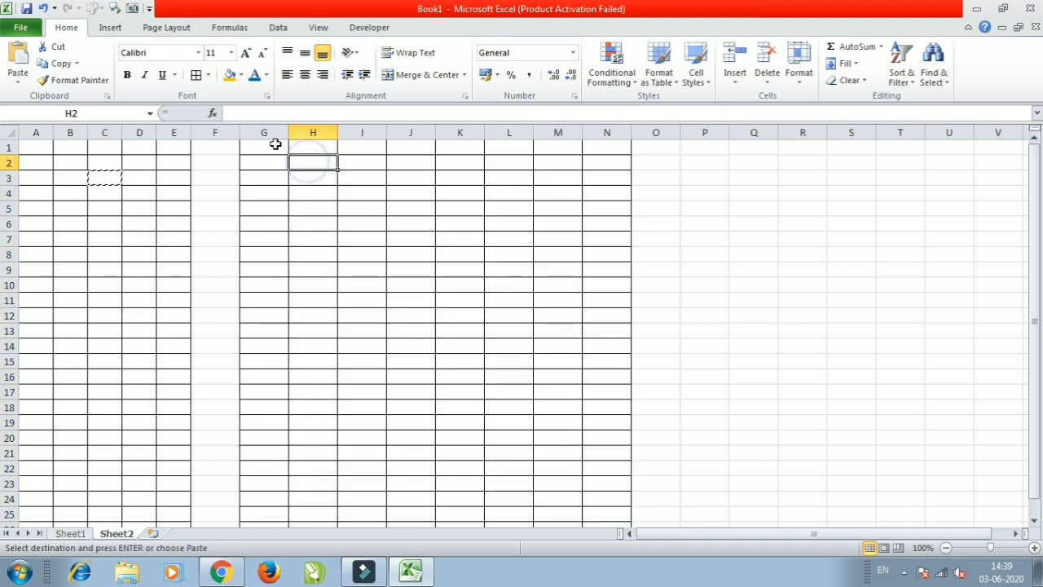
{"action": "left_click_drag", "start_coordinate": [264, 132], "coordinate": [599, 132]}
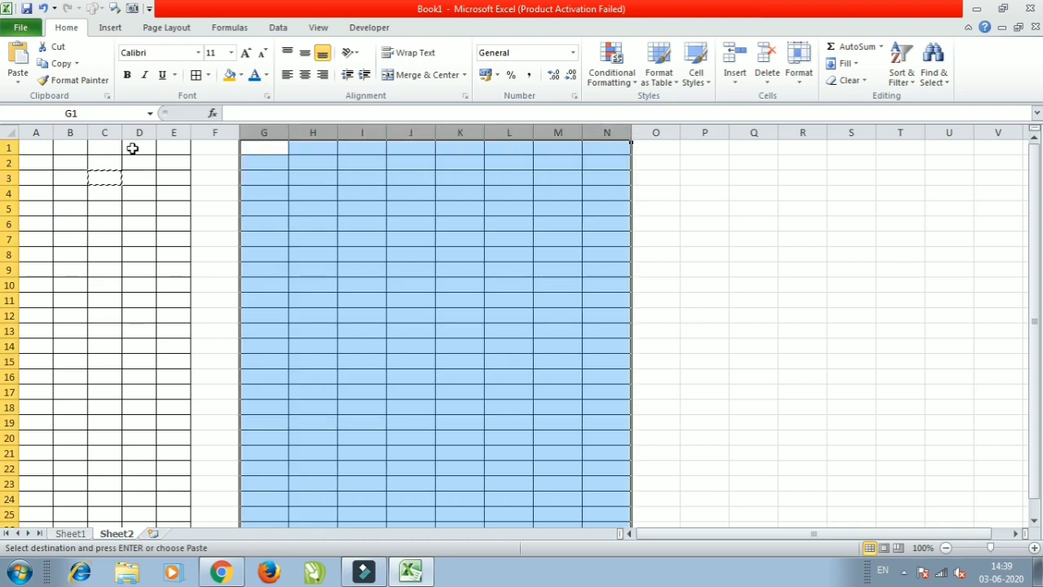
{"action": "key", "text": "ctrl+alt+v"}
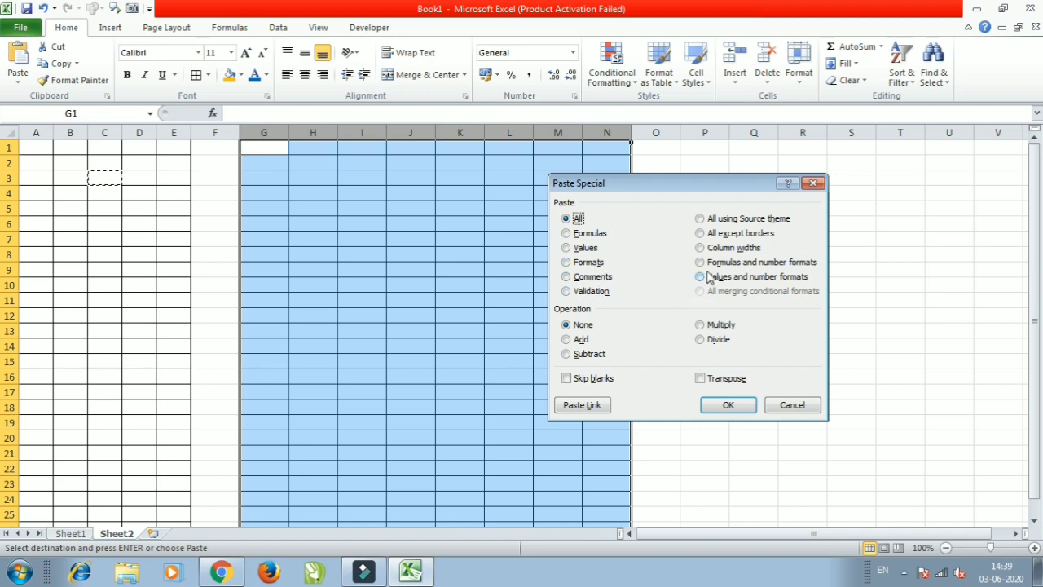
{"action": "left_click", "coordinate": [717, 249]}
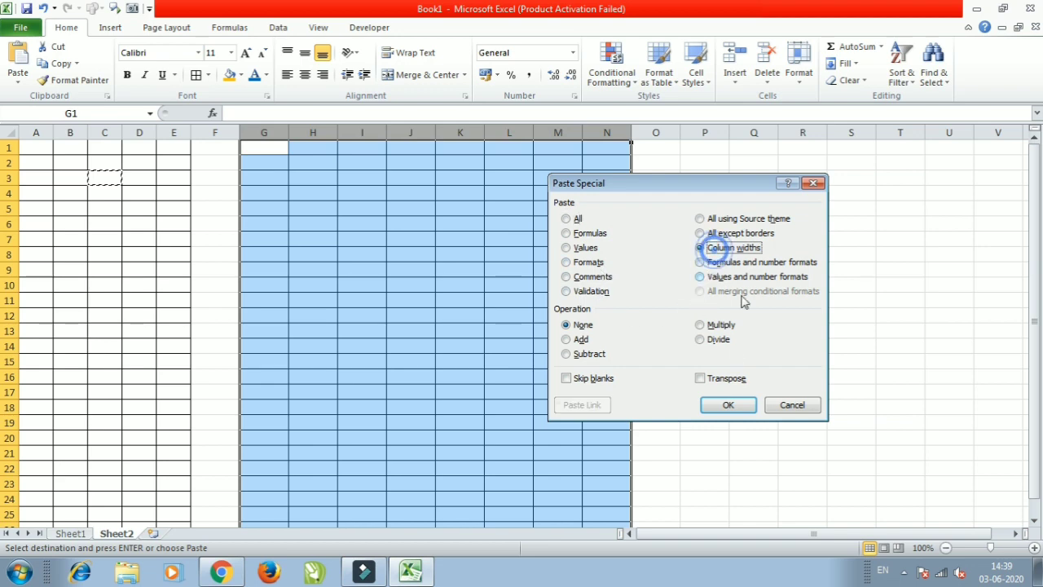
{"action": "left_click", "coordinate": [738, 410]}
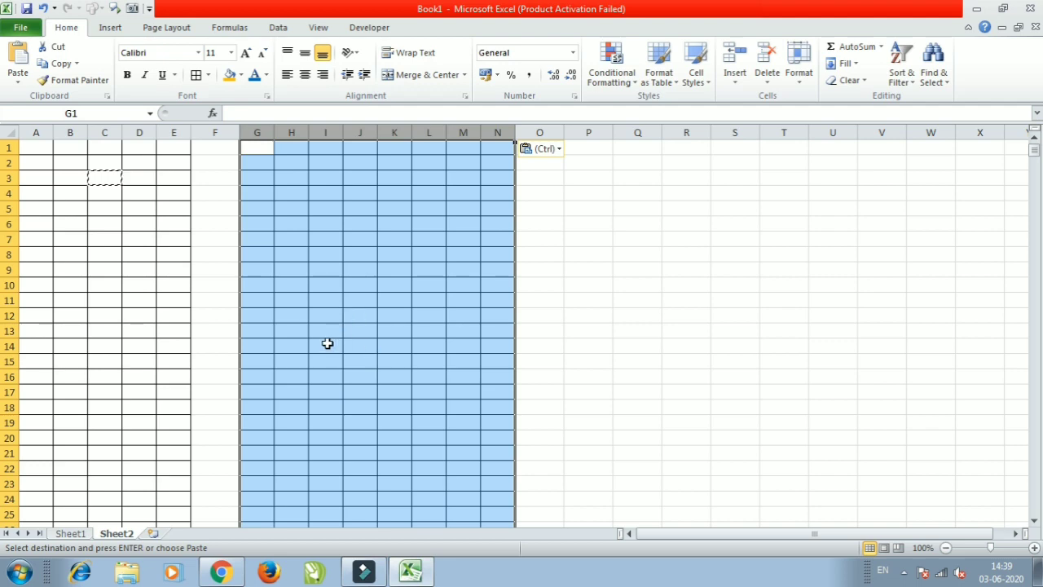
Copy the D3:K12 table on Sheet1 and paste it at D47 with the Paste Special option All.
{"action": "left_click", "coordinate": [72, 534]}
{"action": "scroll", "coordinate": [188, 338], "scroll_direction": "up", "scroll_amount": 3}
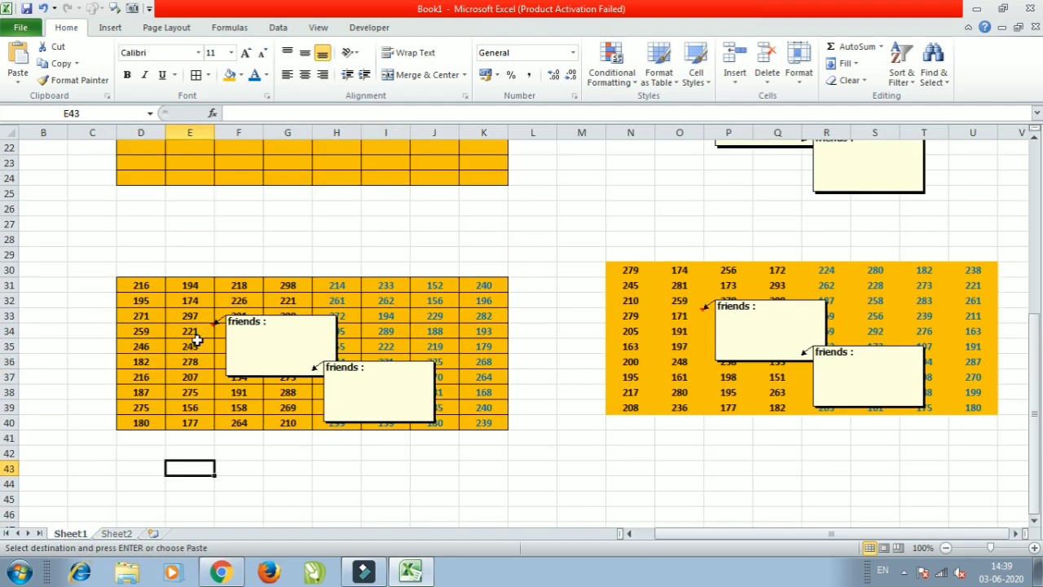
{"action": "scroll", "coordinate": [196, 341], "scroll_direction": "up", "scroll_amount": 7}
{"action": "left_click_drag", "start_coordinate": [143, 177], "coordinate": [463, 319]}
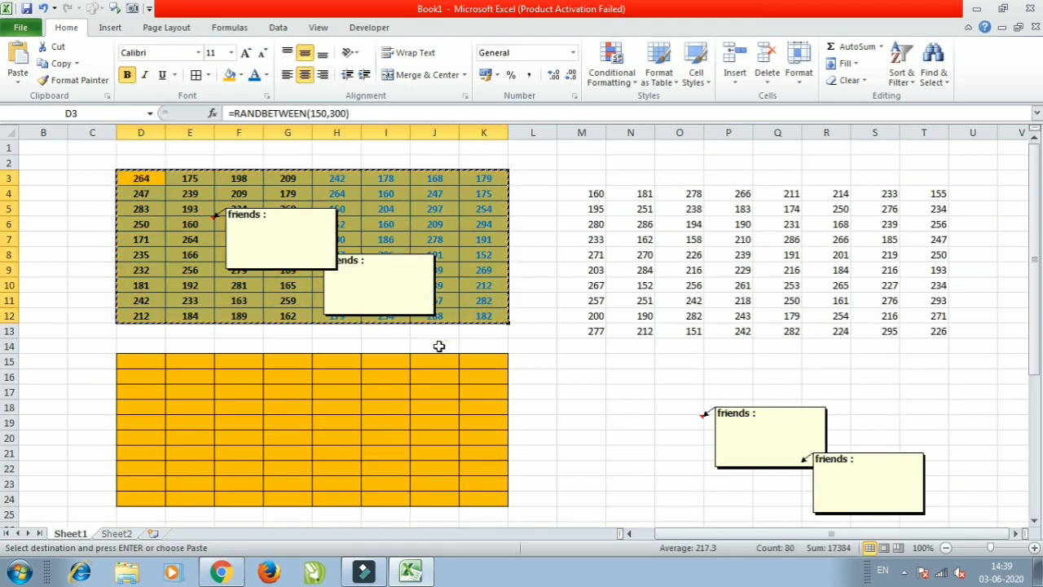
{"action": "scroll", "coordinate": [437, 345], "scroll_direction": "down", "scroll_amount": 11}
{"action": "left_click", "coordinate": [147, 350]}
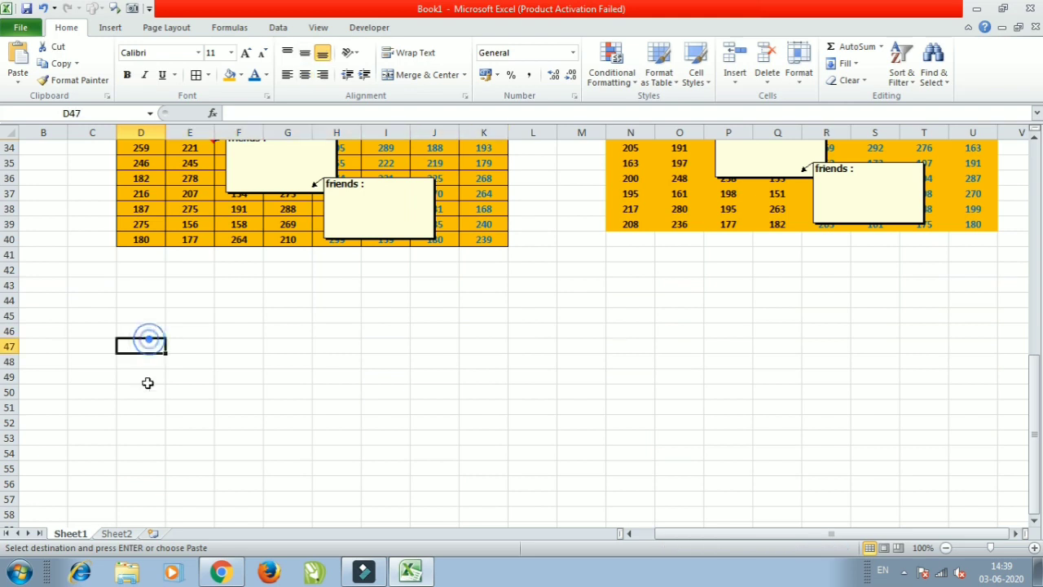
{"action": "key", "text": "alt+e"}
{"action": "key", "text": "s"}
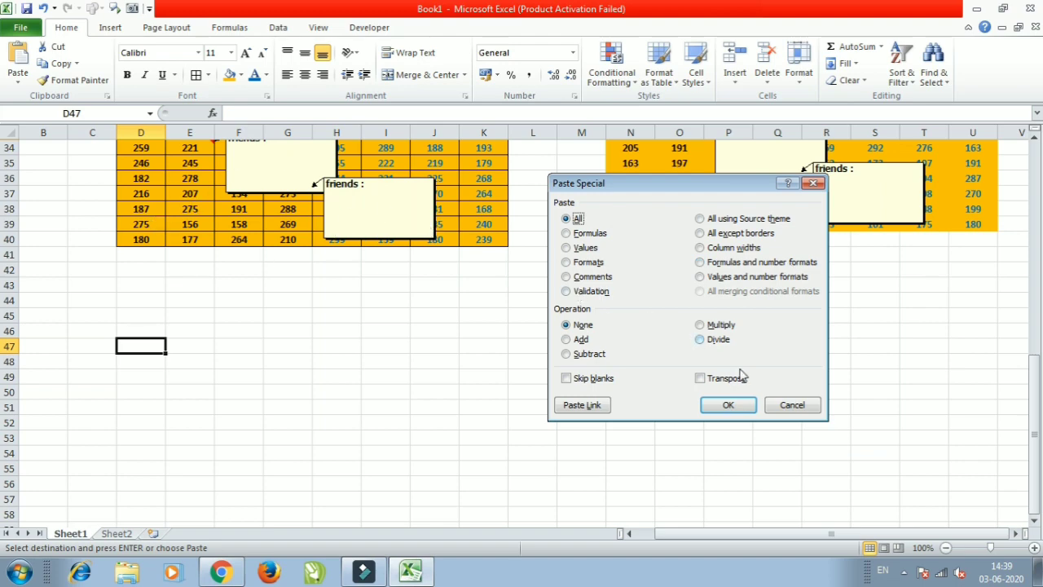
{"action": "left_click", "coordinate": [728, 406]}
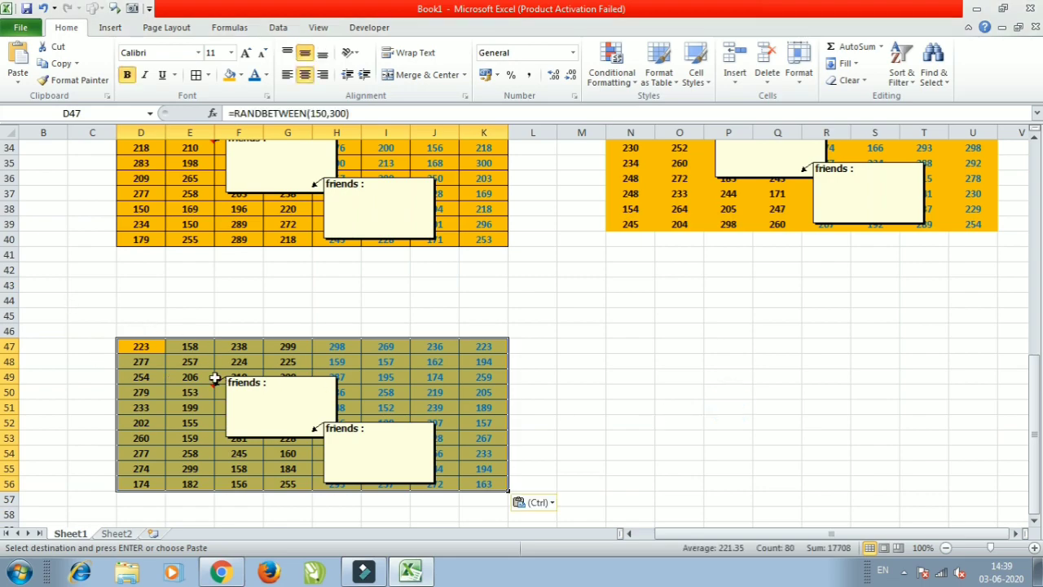
Paste the copied table at N46 with the Paste Special option Values and number formats.
{"action": "scroll", "coordinate": [268, 308], "scroll_direction": "up", "scroll_amount": 10}
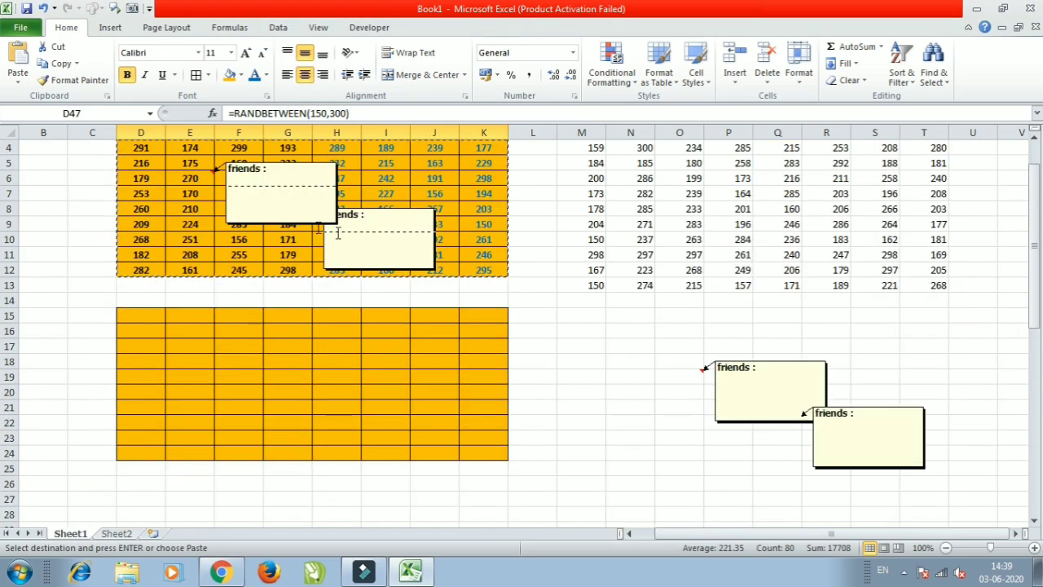
{"action": "scroll", "coordinate": [210, 354], "scroll_direction": "down", "scroll_amount": 12}
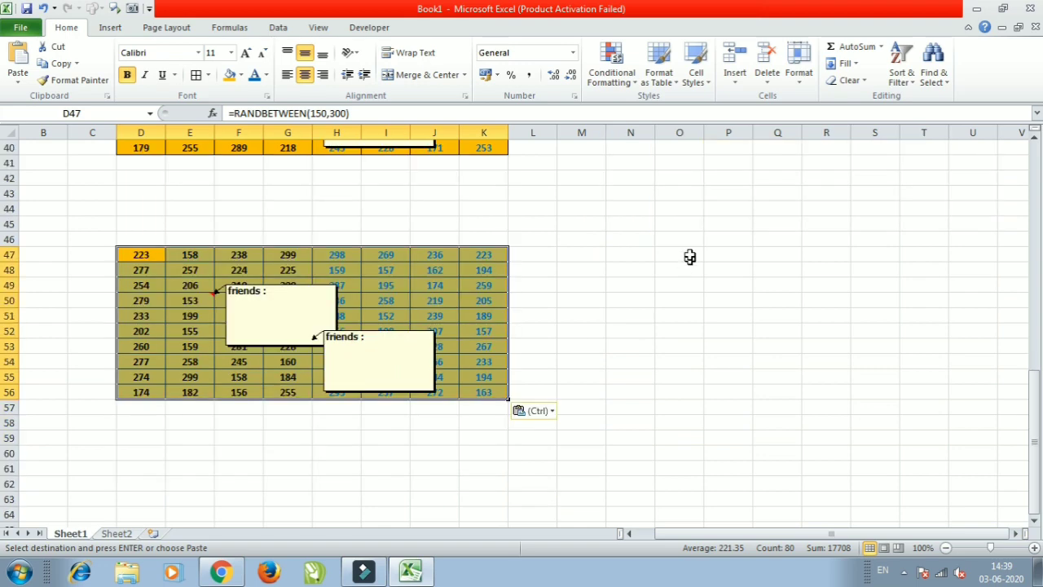
{"action": "scroll", "coordinate": [631, 286], "scroll_direction": "up", "scroll_amount": 2}
{"action": "left_click", "coordinate": [631, 330]}
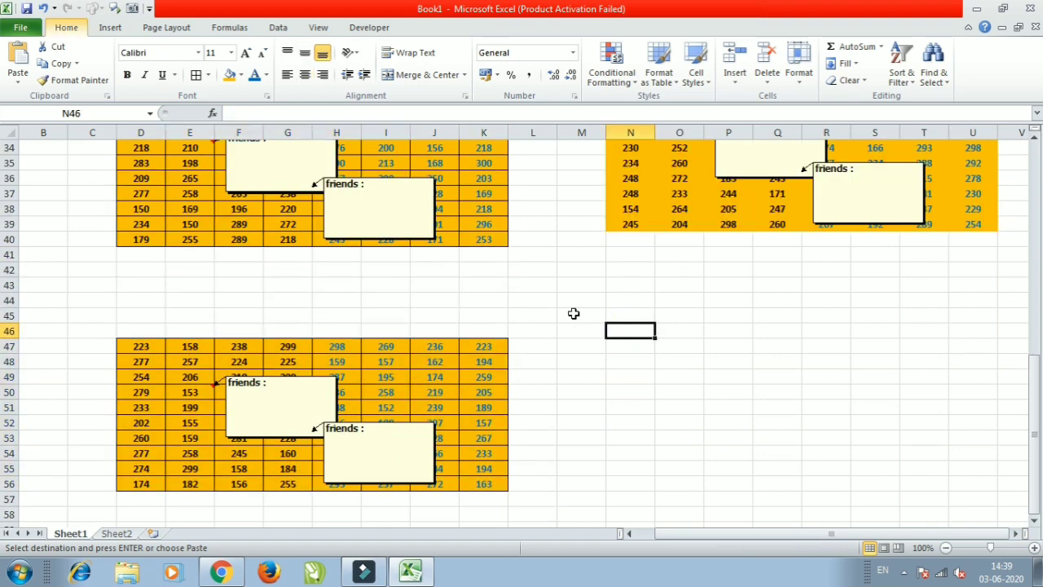
{"action": "key", "text": "ctrl+alt+v"}
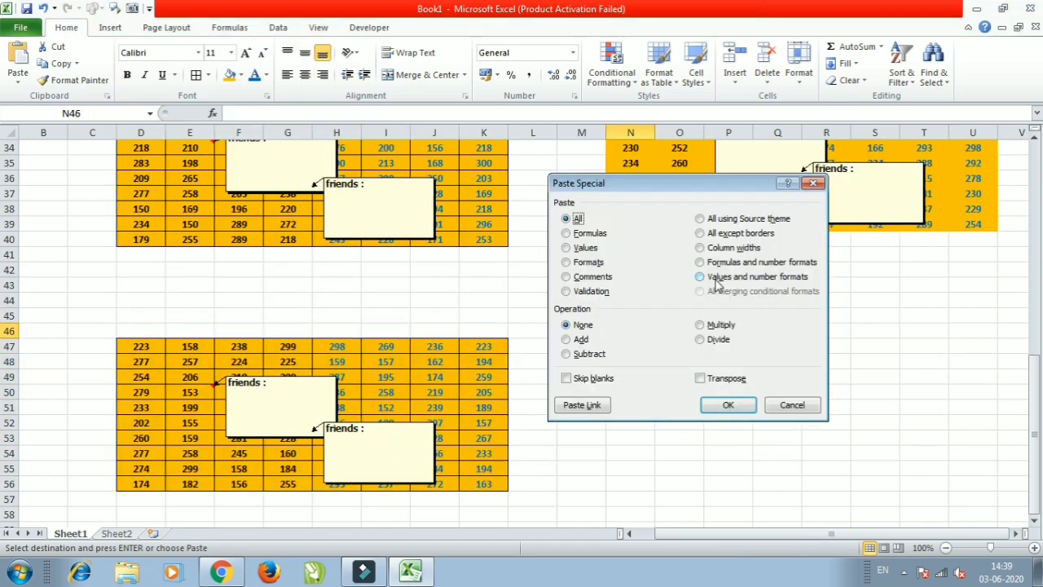
{"action": "left_click", "coordinate": [779, 278]}
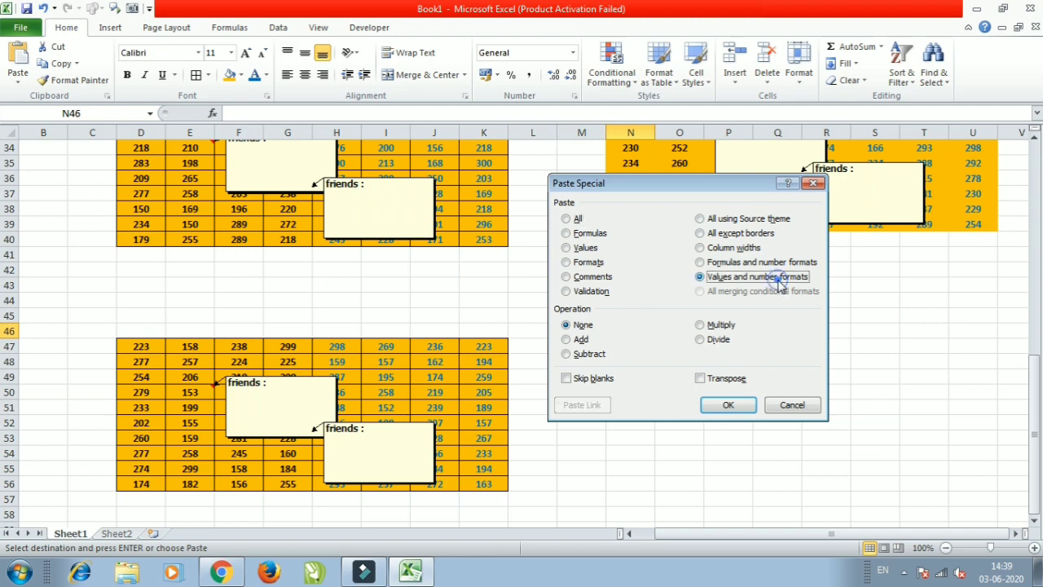
{"action": "left_click", "coordinate": [730, 404]}
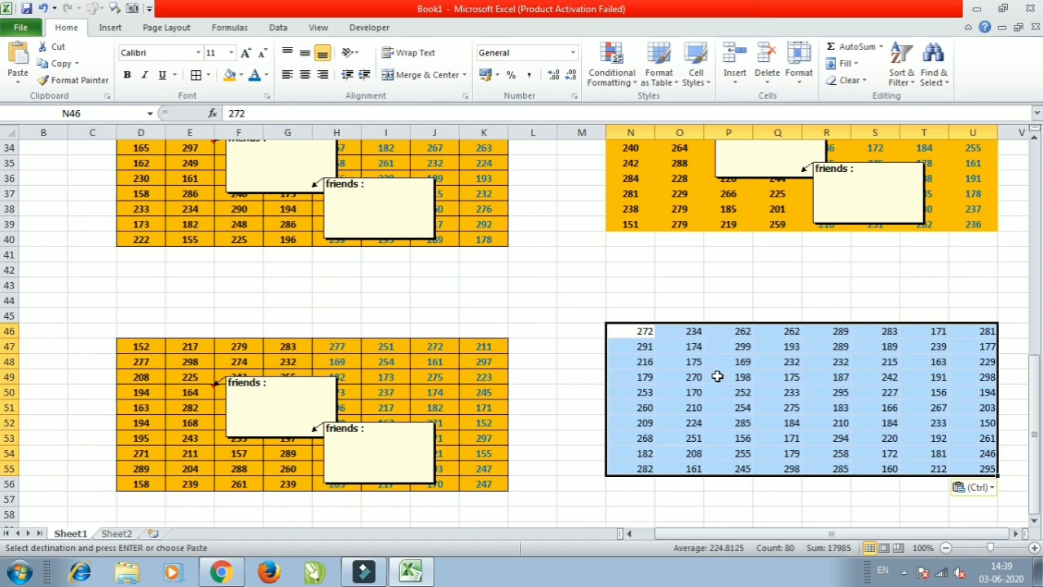
{"action": "scroll", "coordinate": [717, 376], "scroll_direction": "up", "scroll_amount": 4}
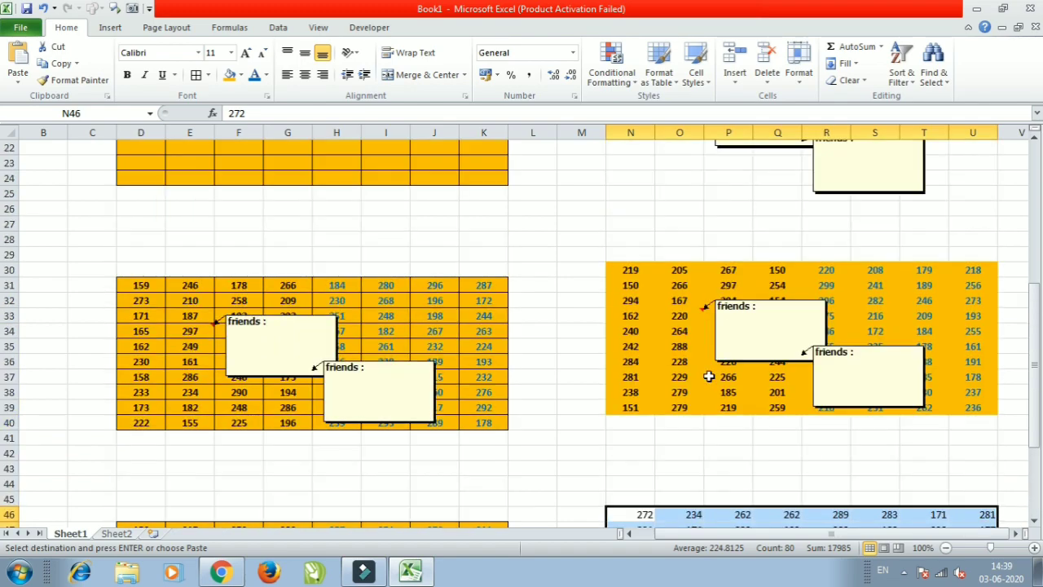
{"action": "scroll", "coordinate": [465, 389], "scroll_direction": "down", "scroll_amount": 6}
{"action": "scroll", "coordinate": [464, 390], "scroll_direction": "down", "scroll_amount": 1}
{"action": "key", "text": "alt+e"}
{"action": "key", "text": "s"}
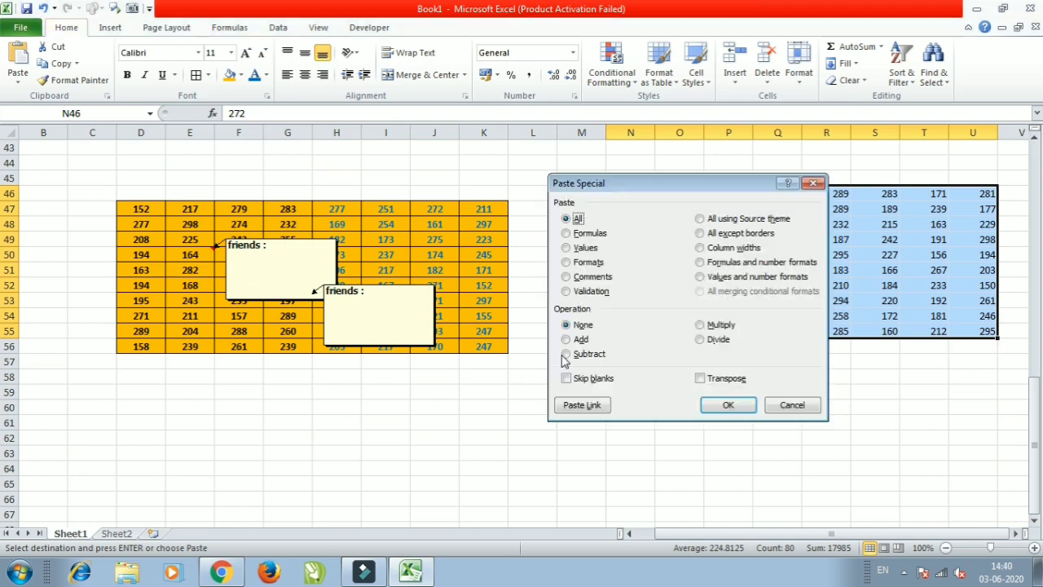
{"action": "left_click_drag", "start_coordinate": [620, 177], "coordinate": [630, 133]}
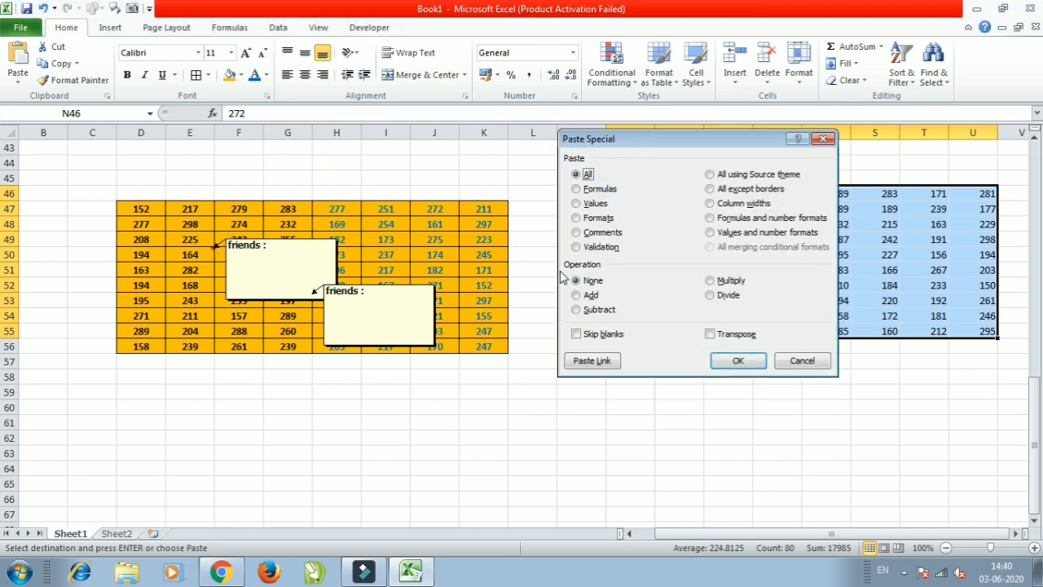
{"action": "left_click", "coordinate": [802, 360]}
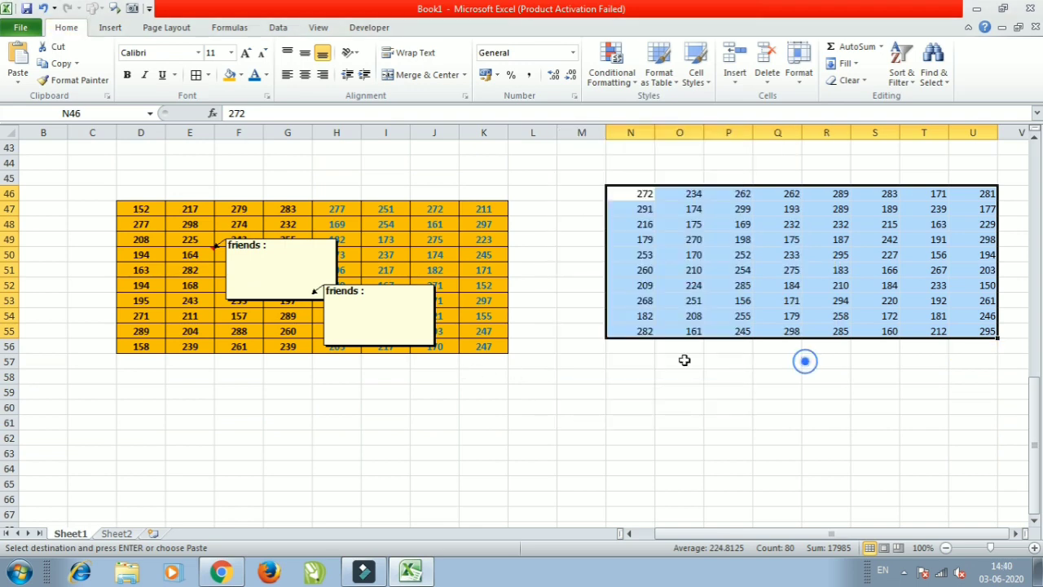
{"action": "left_click", "coordinate": [581, 422]}
{"action": "scroll", "coordinate": [694, 332], "scroll_direction": "up", "scroll_amount": 2}
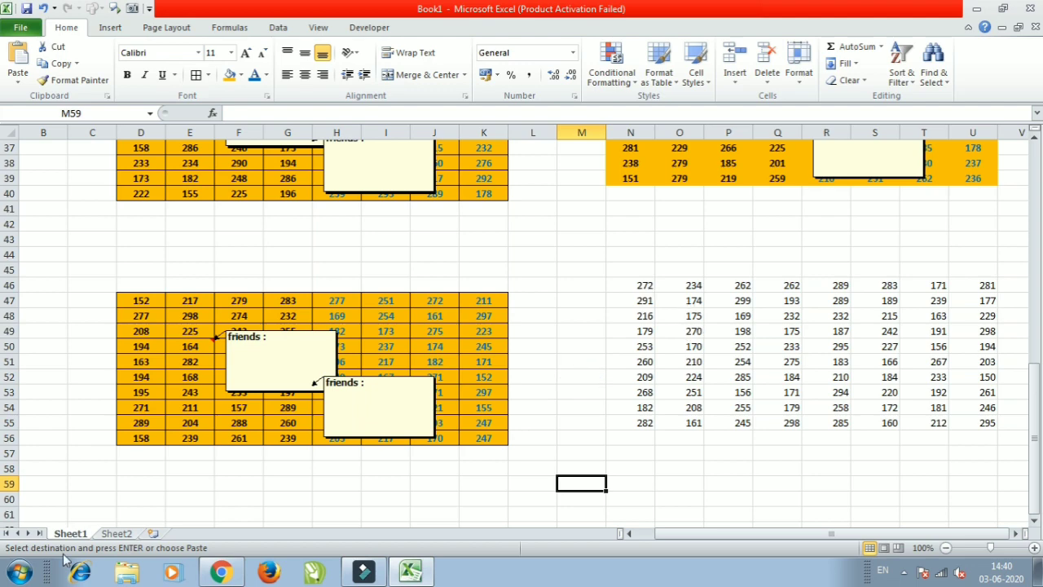
On Sheet2, fill the range P4:U17 with the formula =RANDBETWEEN(85,200).
{"action": "left_click", "coordinate": [113, 534]}
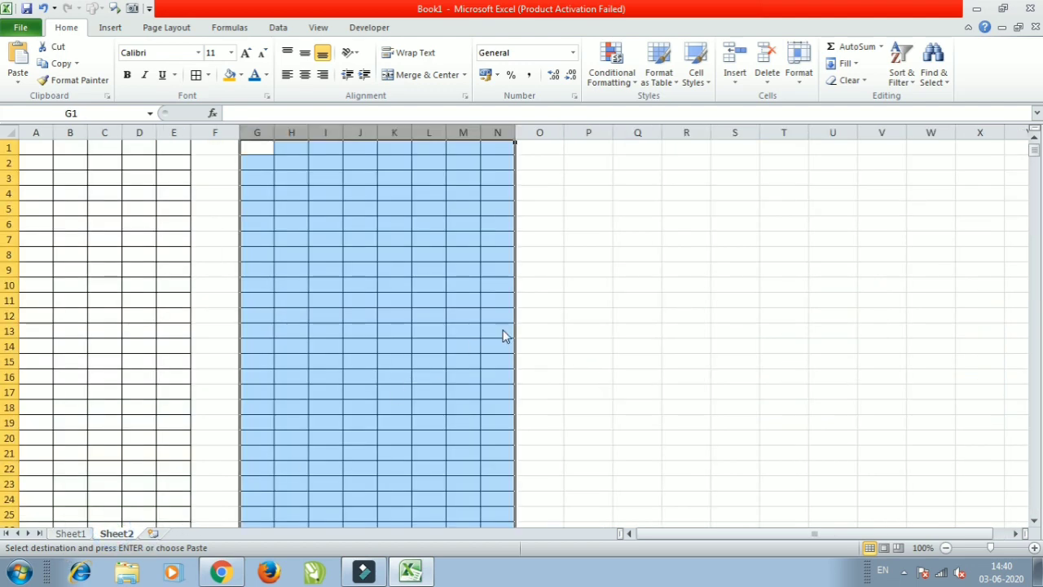
{"action": "left_click", "coordinate": [568, 316]}
{"action": "left_click", "coordinate": [598, 207]}
{"action": "left_click_drag", "start_coordinate": [598, 192], "coordinate": [838, 390]}
{"action": "type", "text": "=rand"}
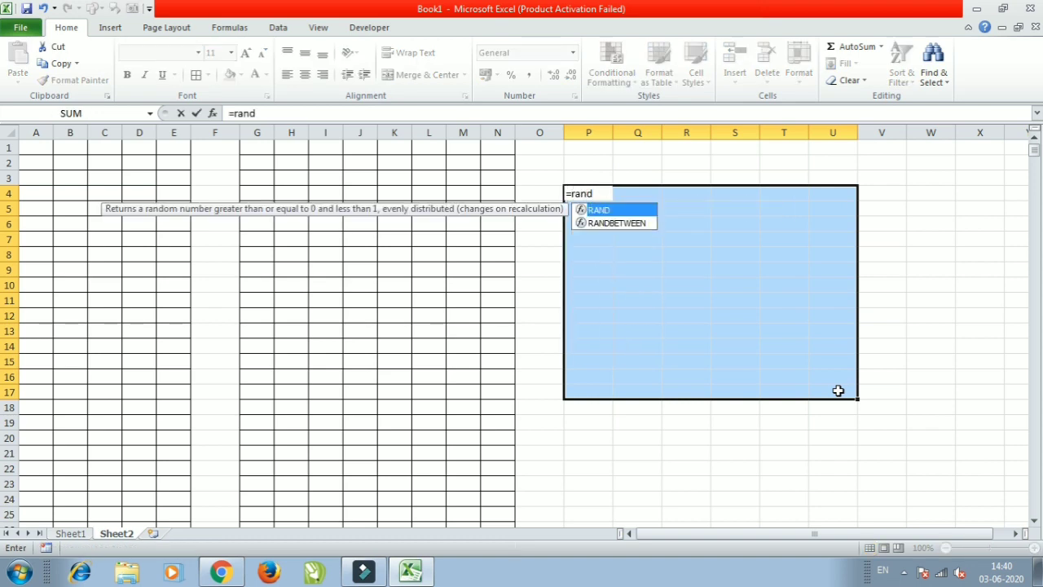
{"action": "key", "text": "Down"}
{"action": "key", "text": "Tab"}
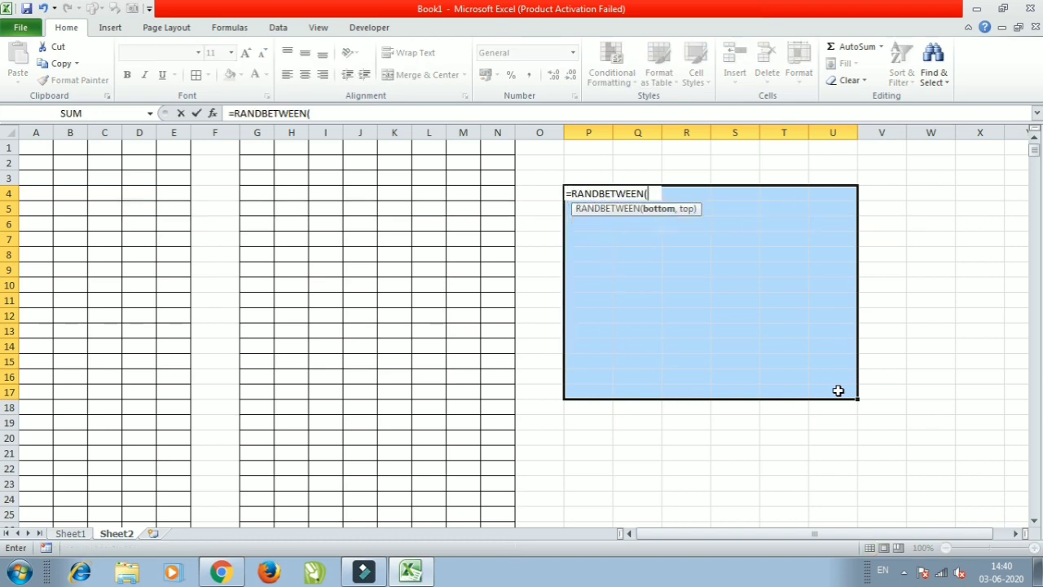
{"action": "type", "text": "85,200"}
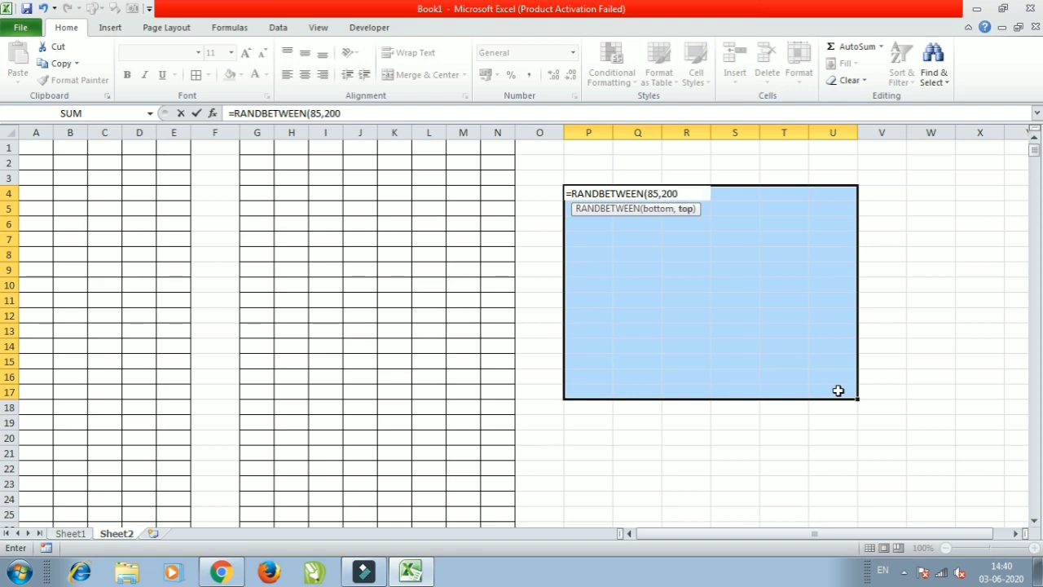
{"action": "type", "text": ")"}
{"action": "key", "text": "ctrl+Return"}
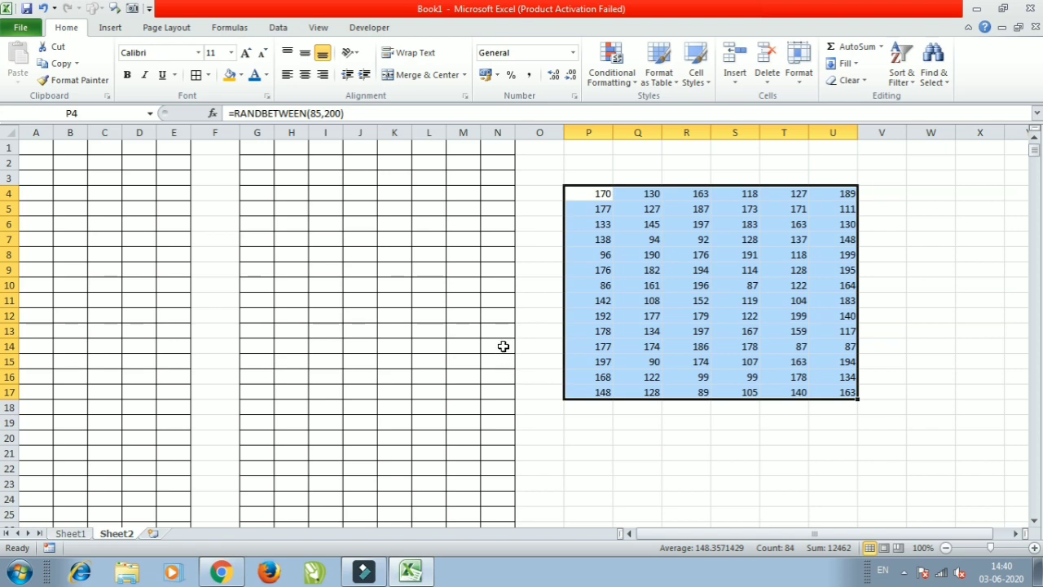
Replace the formulas in P4:U17 with their values using Paste Special, and check several cells in column P.
{"action": "key", "text": "ctrl+c"}
{"action": "key", "text": "ctrl+alt+v"}
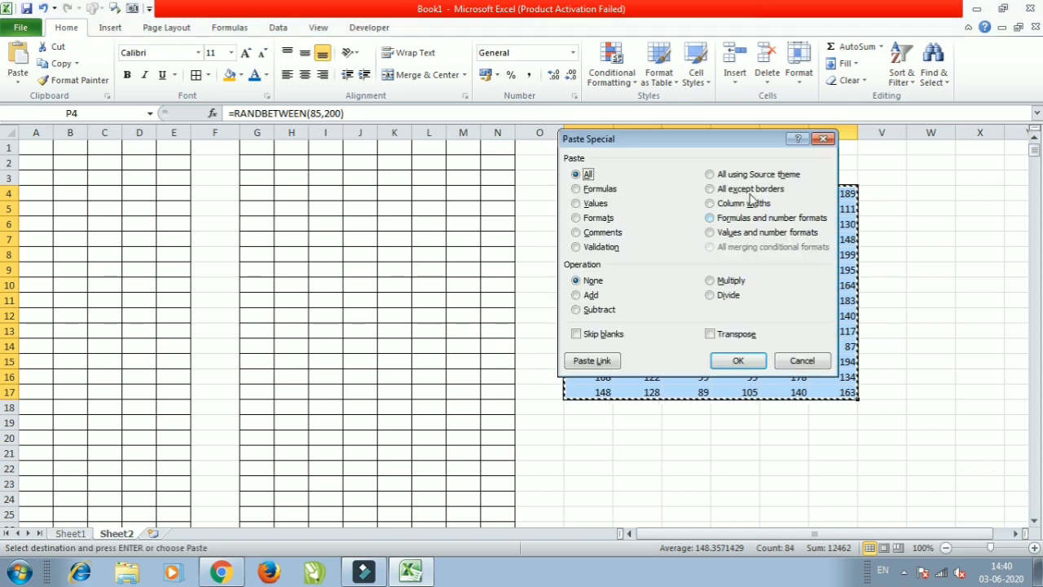
{"action": "left_click", "coordinate": [596, 205]}
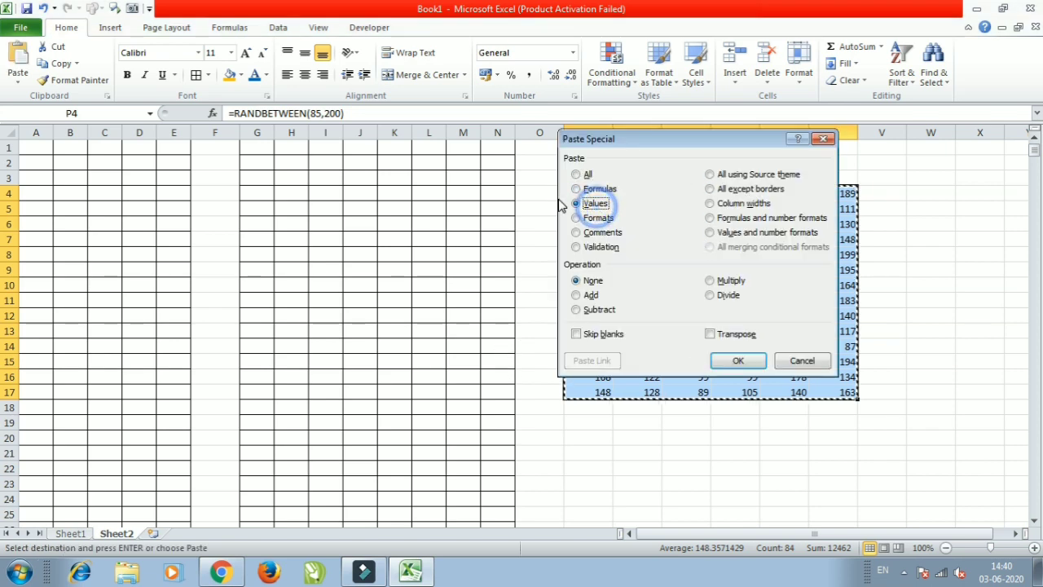
{"action": "left_click", "coordinate": [751, 369]}
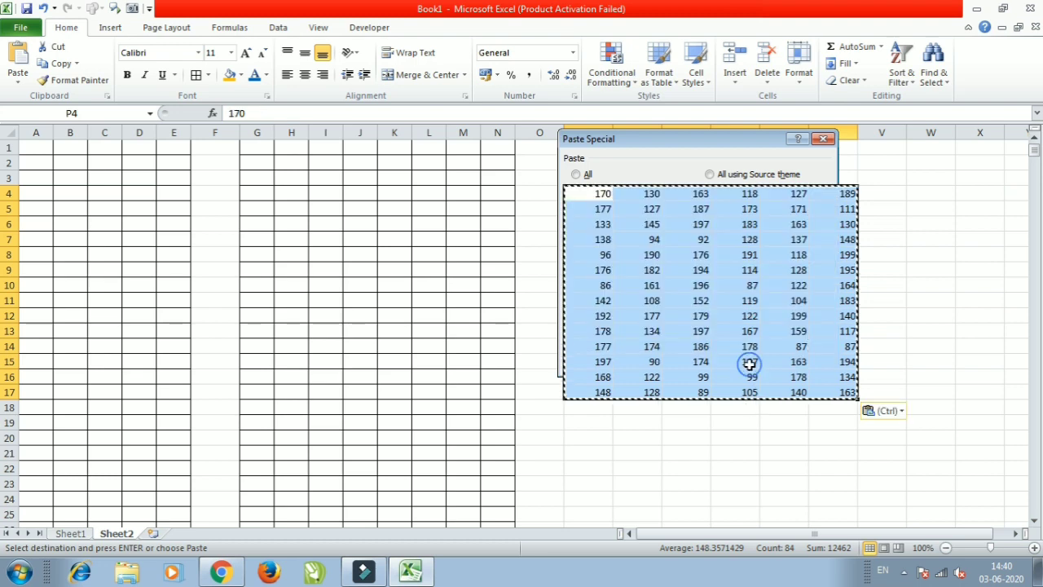
{"action": "left_click", "coordinate": [617, 223]}
{"action": "left_click", "coordinate": [606, 194]}
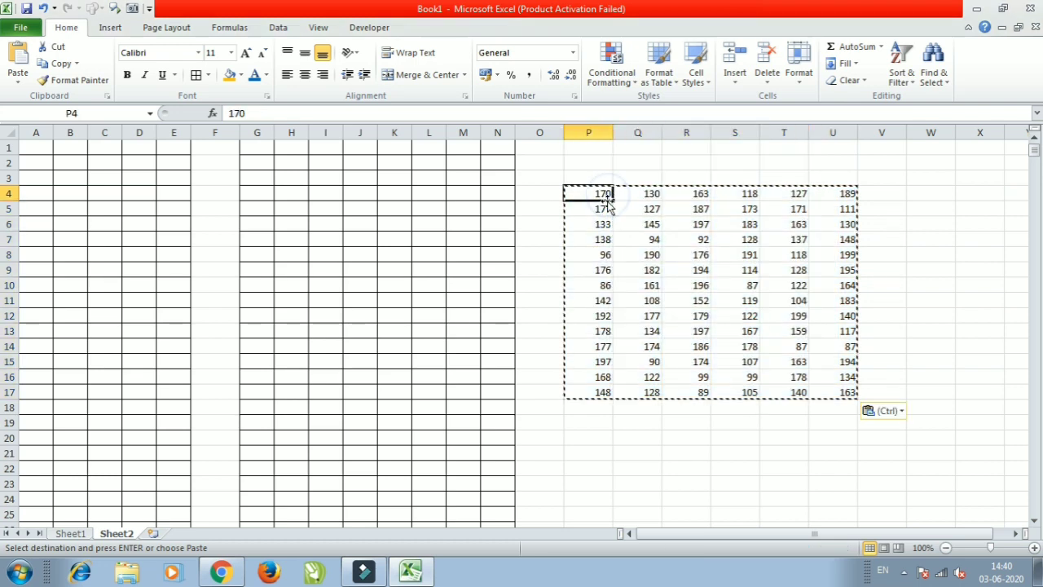
{"action": "key", "text": "Escape"}
{"action": "left_click", "coordinate": [615, 254]}
{"action": "left_click", "coordinate": [607, 285]}
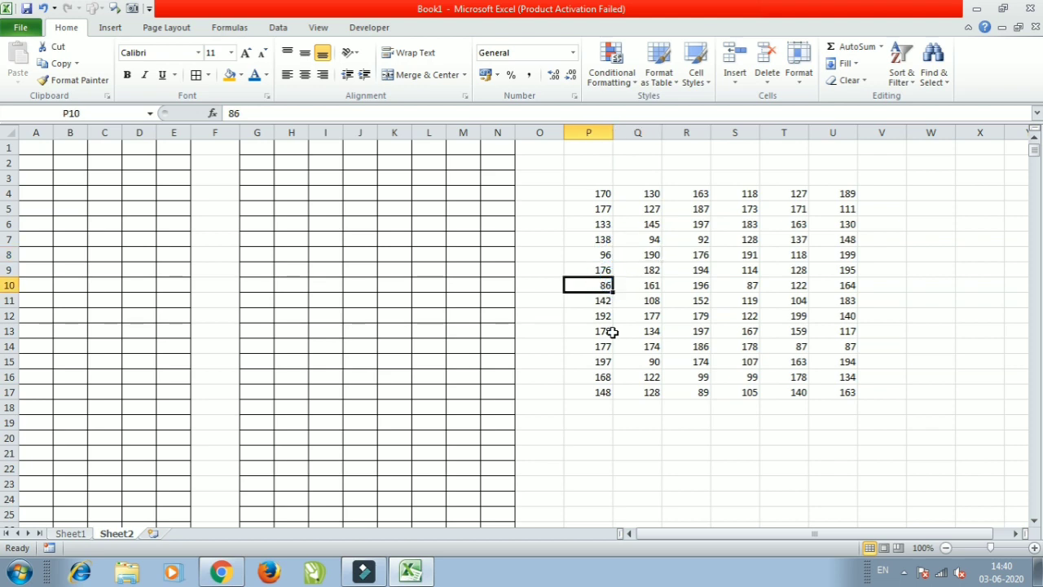
{"action": "left_click", "coordinate": [605, 331]}
{"action": "left_click", "coordinate": [612, 377]}
Enter 5 in cell S20 and copy that cell.
{"action": "left_click", "coordinate": [731, 436]}
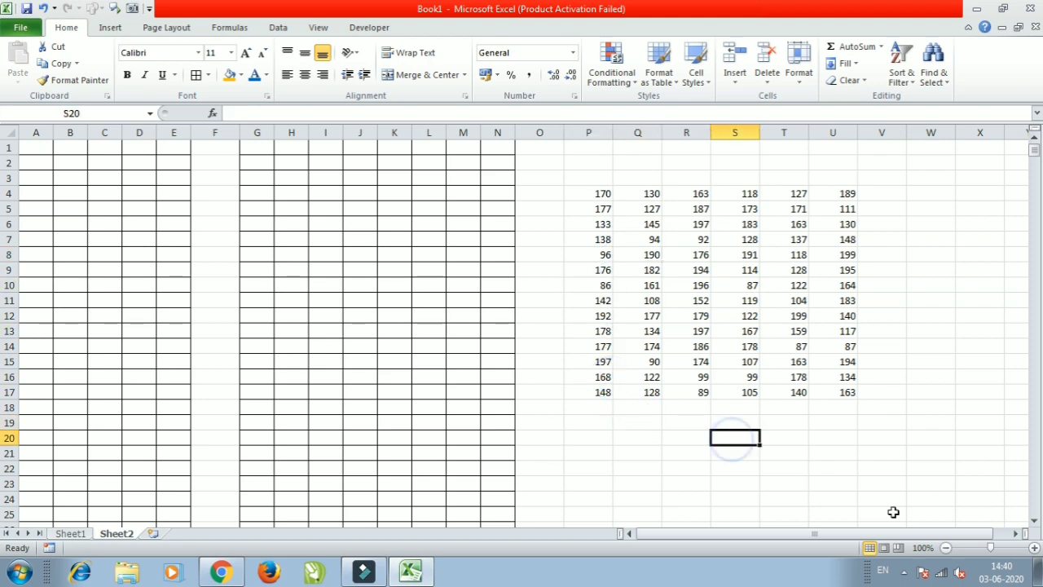
{"action": "type", "text": "5"}
{"action": "key", "text": "Return"}
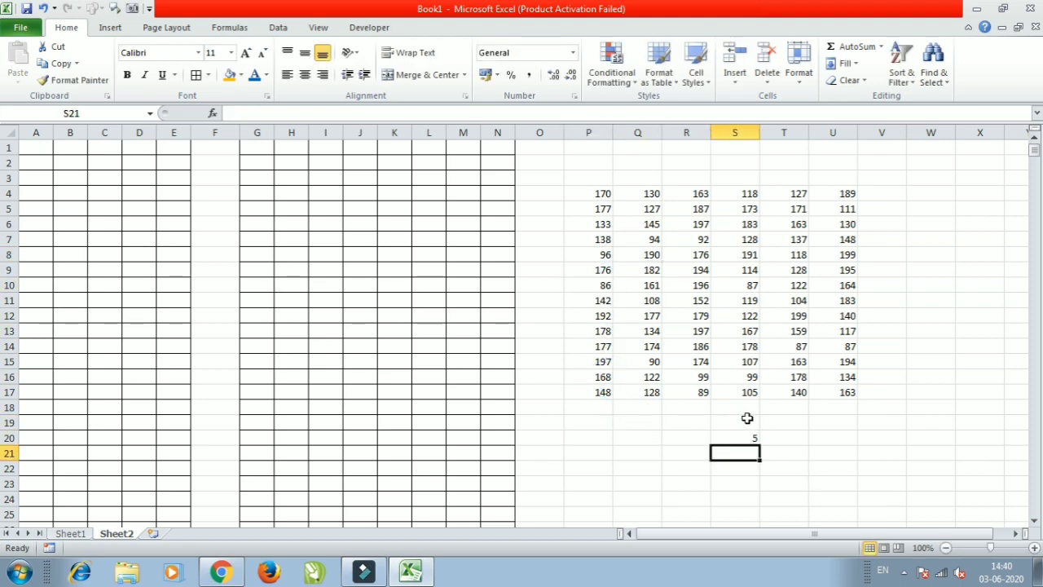
{"action": "left_click_drag", "start_coordinate": [601, 195], "coordinate": [590, 394]}
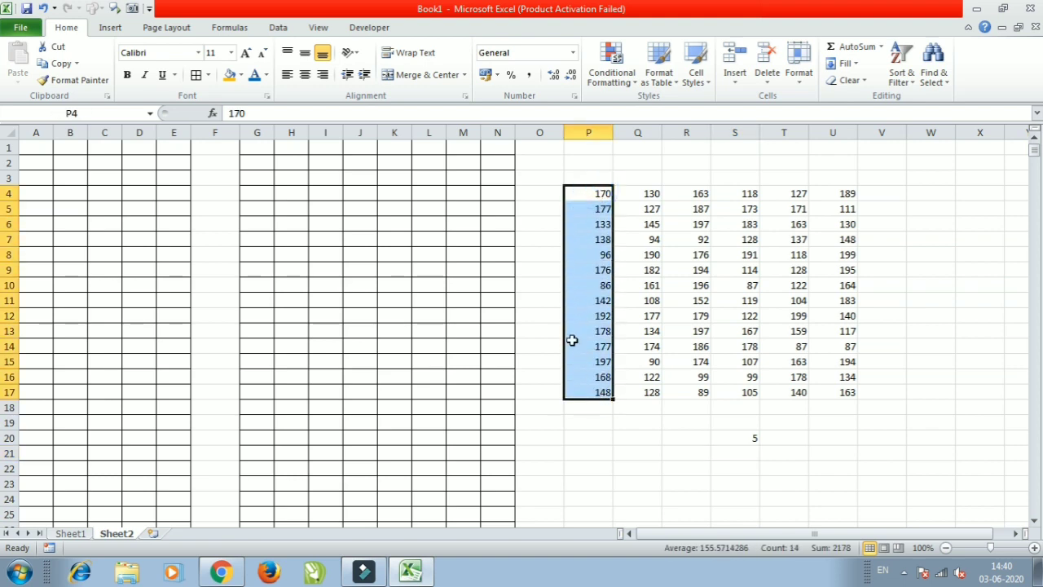
{"action": "left_click", "coordinate": [730, 439]}
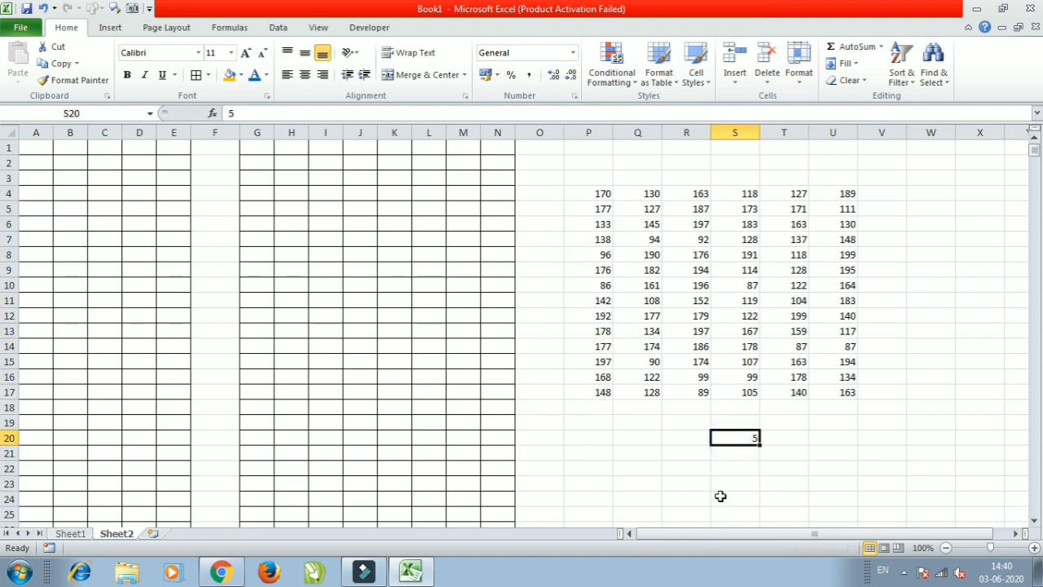
{"action": "key", "text": "ctrl+c"}
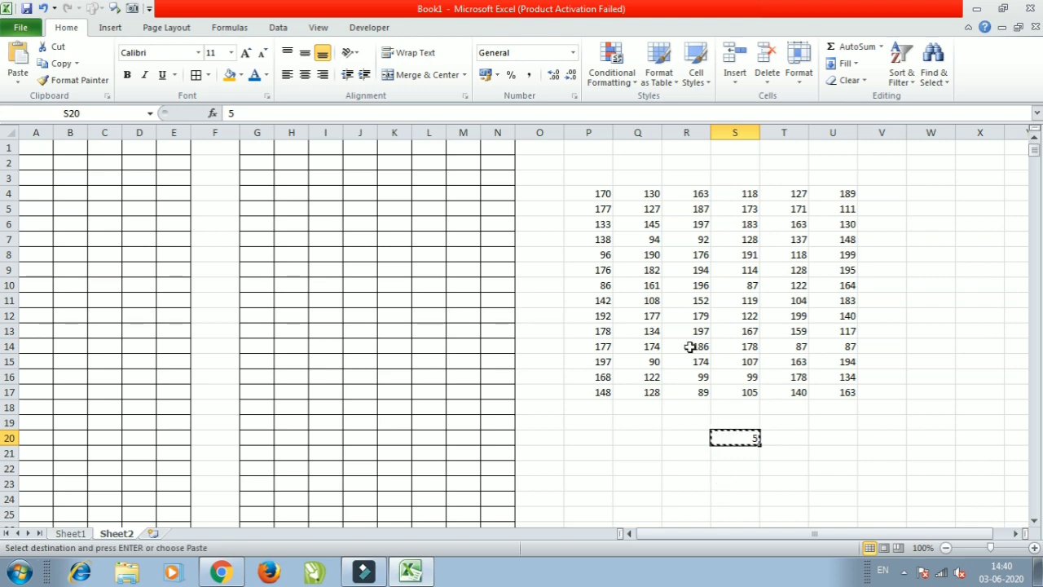
Add the copied 5 to every value in P4:P17 with the Paste Special operation Add.
{"action": "left_click_drag", "start_coordinate": [581, 200], "coordinate": [608, 390]}
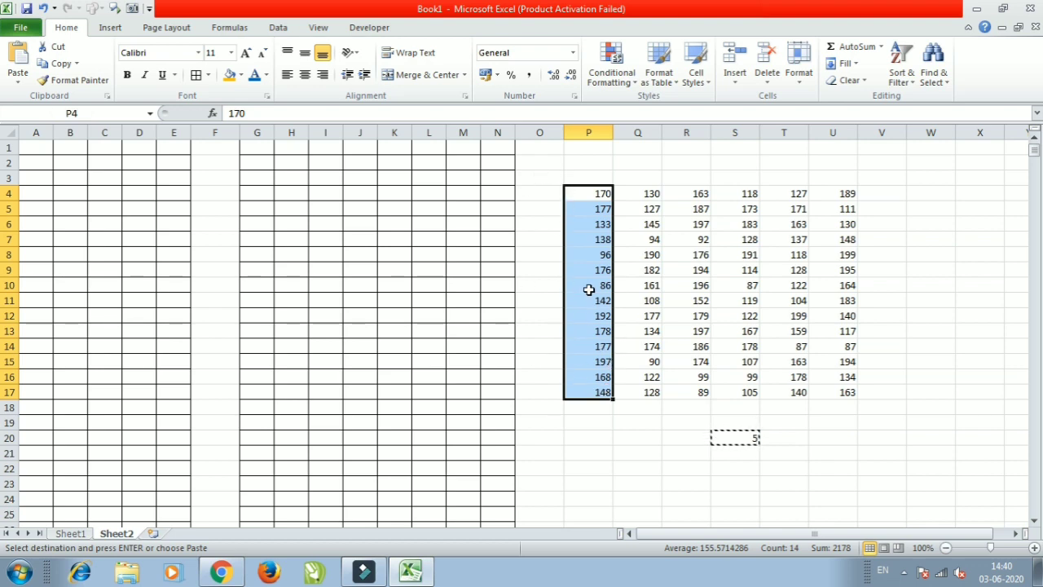
{"action": "key", "text": "ctrl+alt+v"}
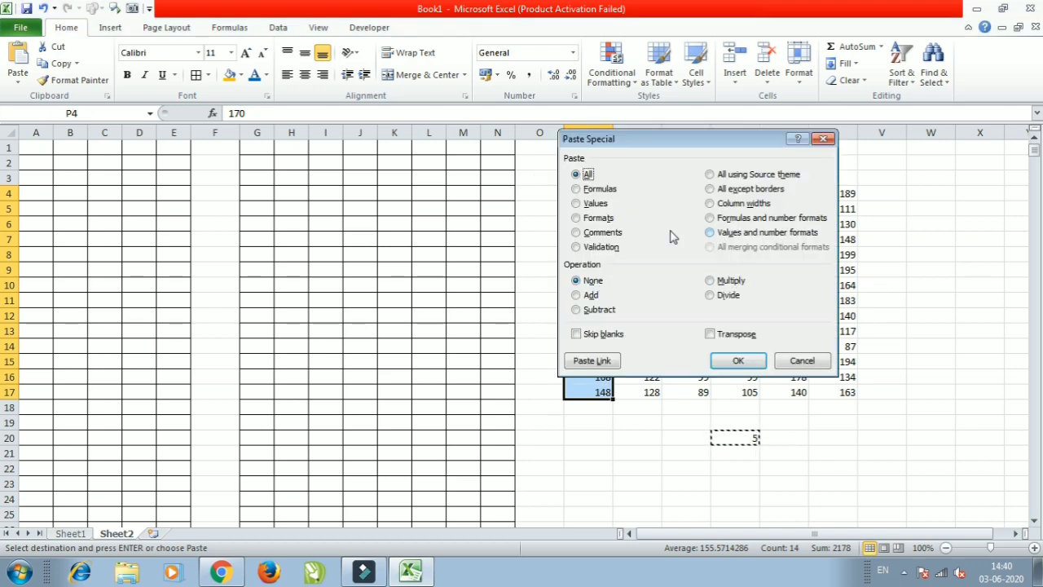
{"action": "left_click", "coordinate": [590, 295]}
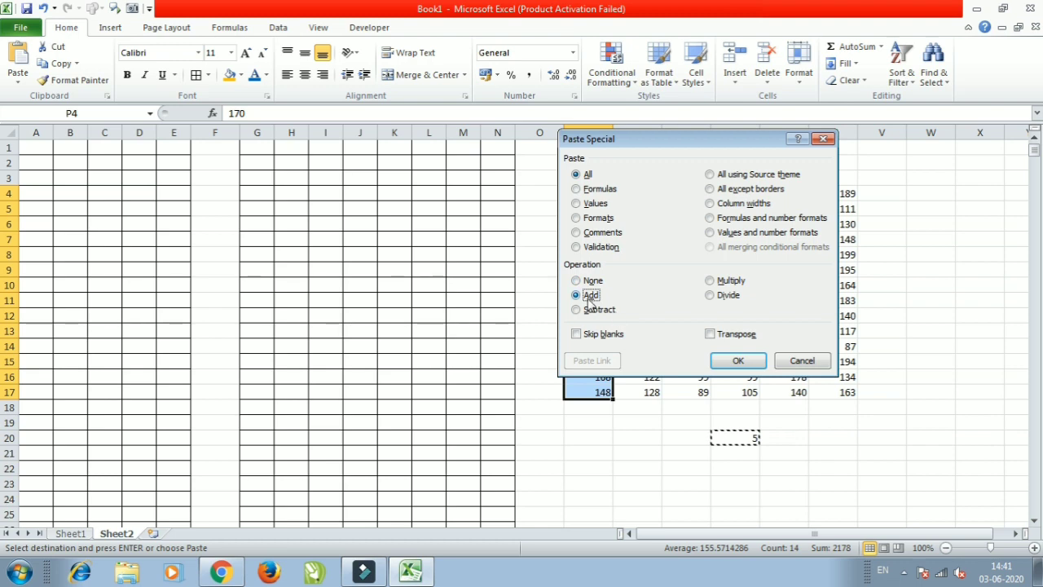
{"action": "left_click", "coordinate": [736, 360]}
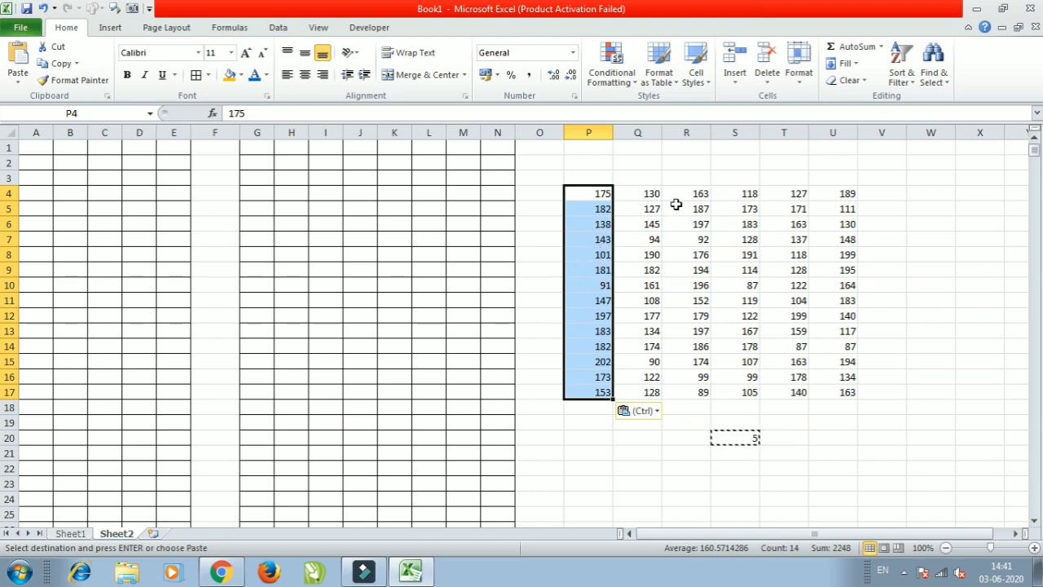
Subtract the copied 5 from every value in Q4:Q17 with the Paste Special operation Subtract.
{"action": "left_click_drag", "start_coordinate": [638, 189], "coordinate": [663, 399]}
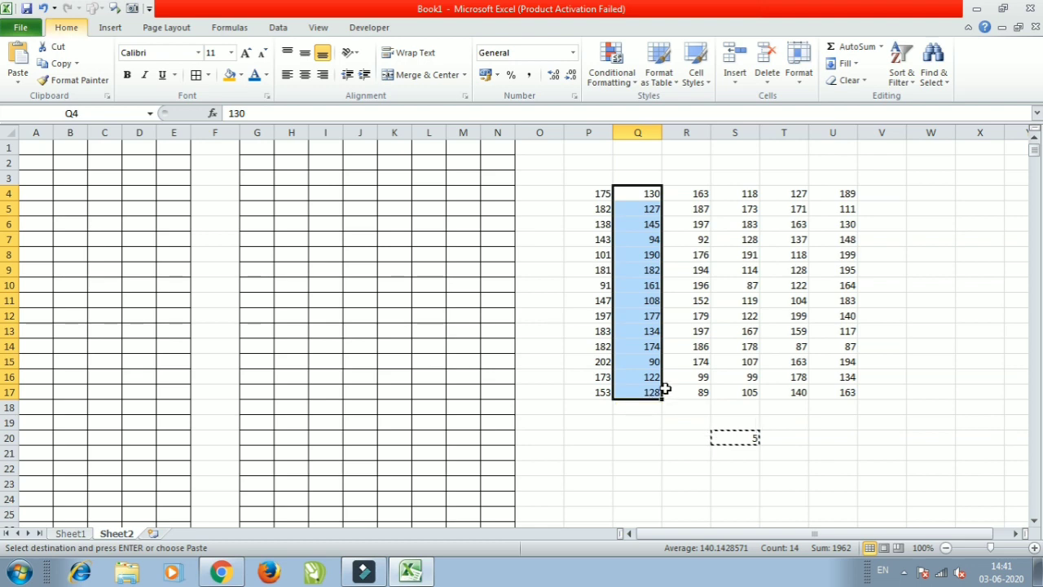
{"action": "key", "text": "ctrl+alt+v"}
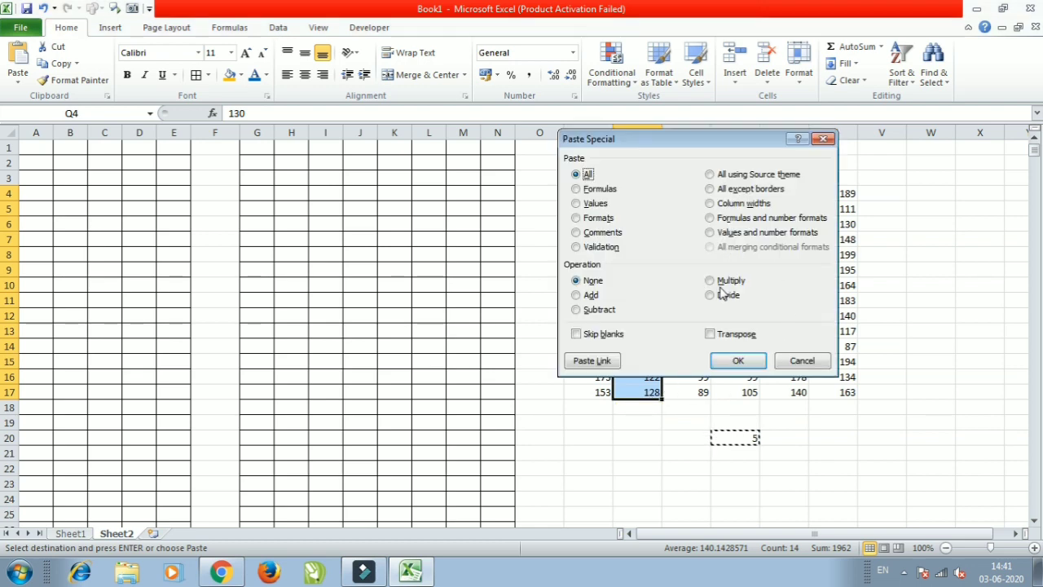
{"action": "left_click", "coordinate": [599, 311]}
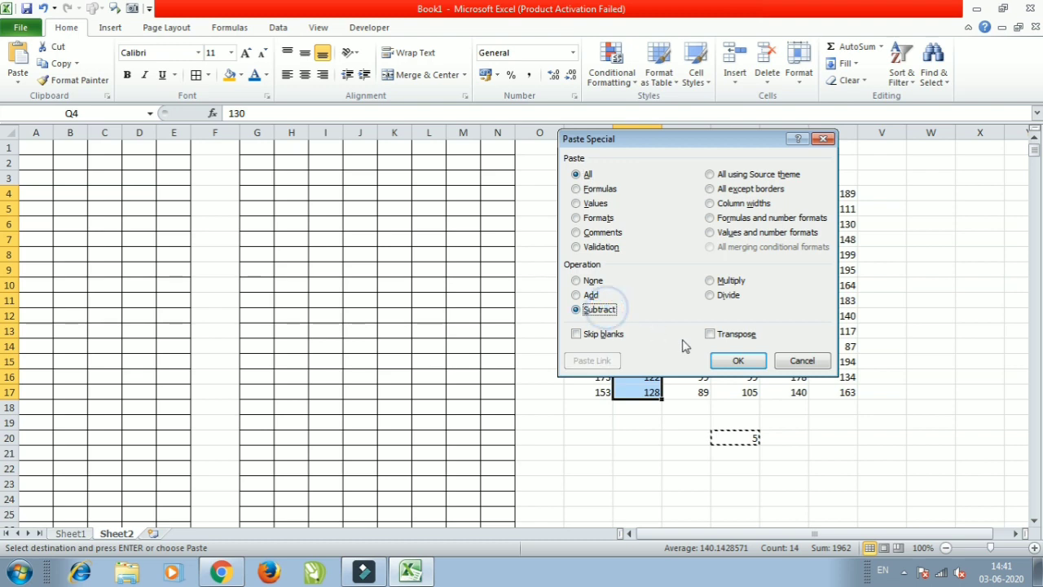
{"action": "left_click", "coordinate": [737, 361]}
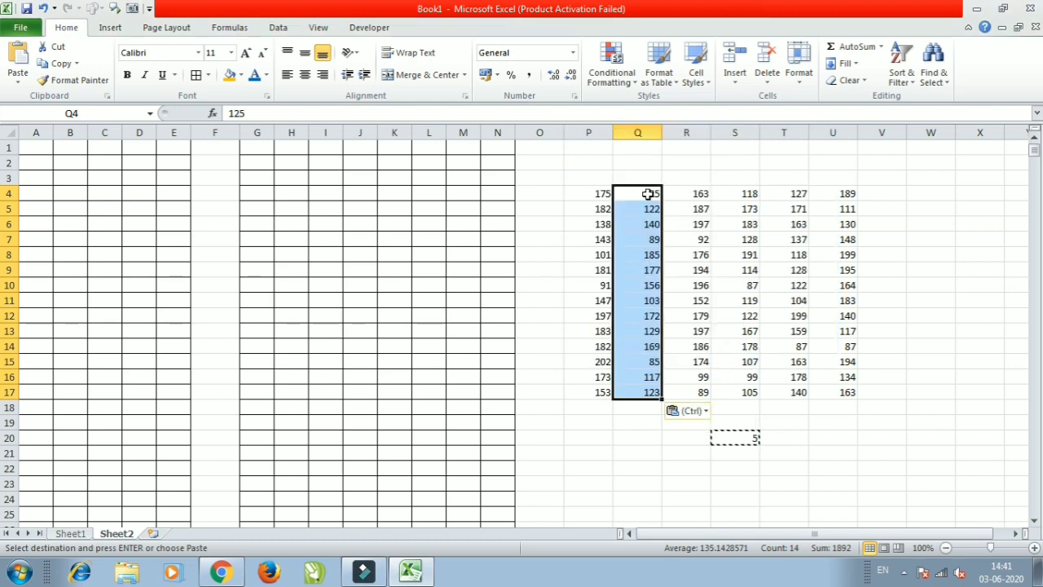
Multiply every value in R4:R17 by the copied 5 with the Paste Special operation Multiply.
{"action": "left_click", "coordinate": [701, 194]}
{"action": "left_click_drag", "start_coordinate": [701, 194], "coordinate": [700, 389]}
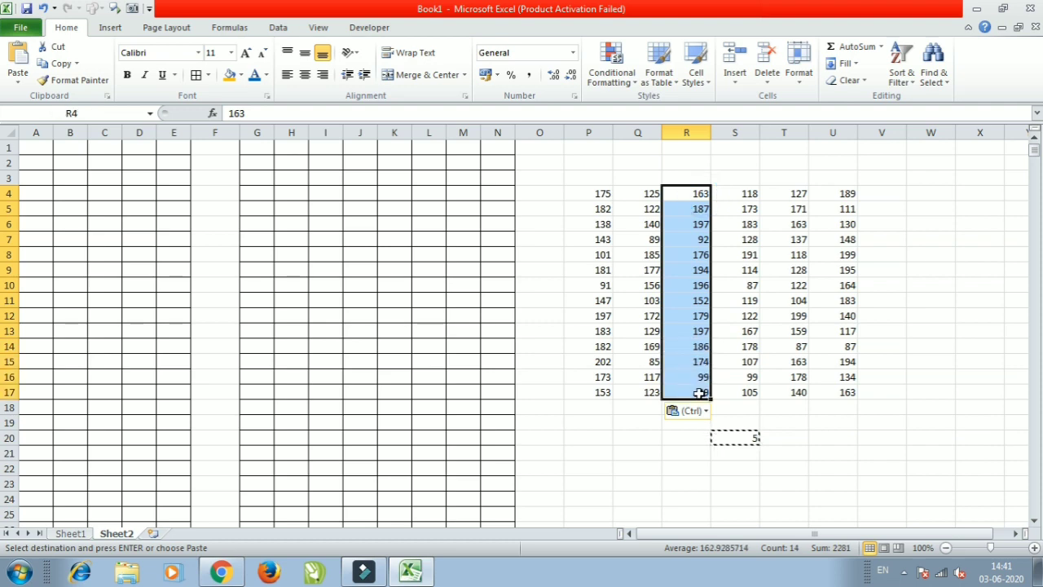
{"action": "key", "text": "ctrl+alt+v"}
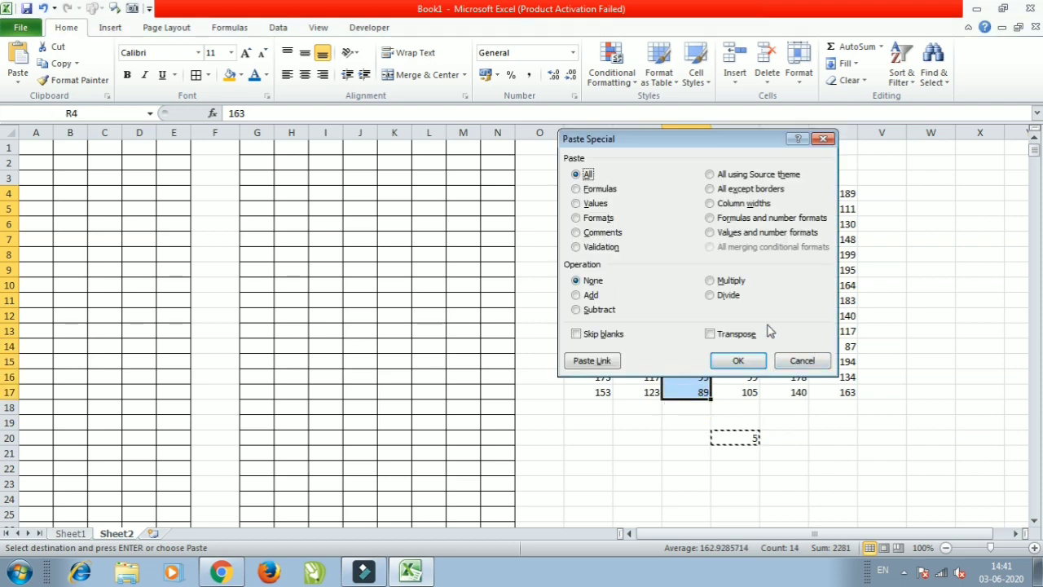
{"action": "left_click", "coordinate": [729, 282]}
{"action": "left_click", "coordinate": [738, 360]}
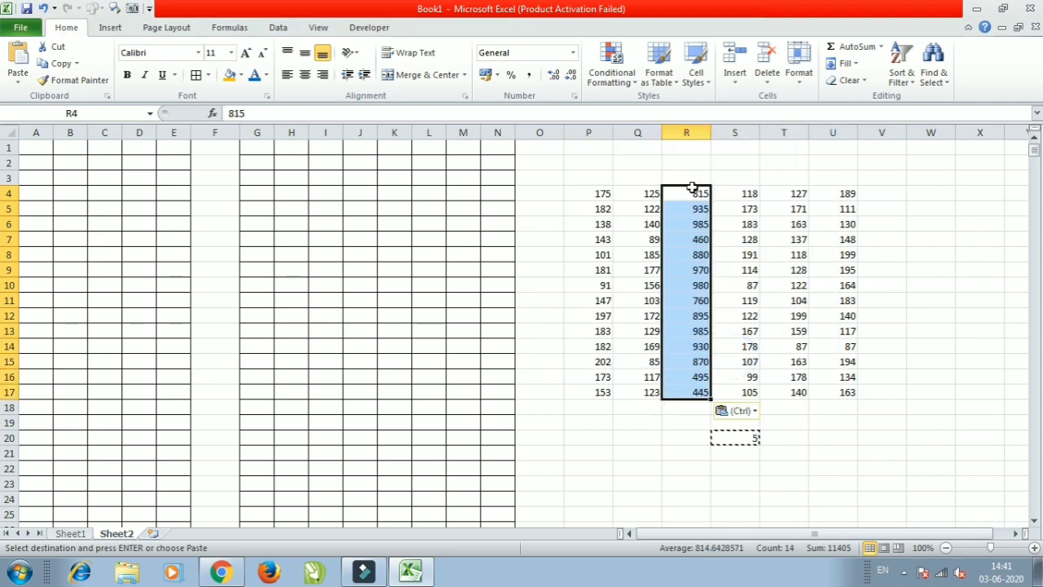
Divide every value in S4:S17 by the copied 5 with the Paste Special operation Divide.
{"action": "left_click_drag", "start_coordinate": [743, 194], "coordinate": [759, 396]}
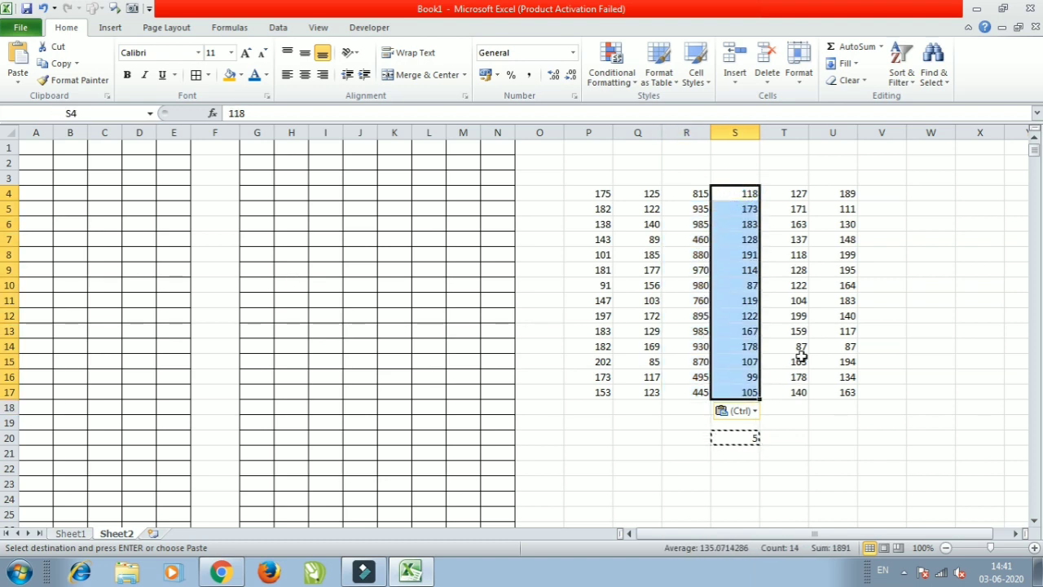
{"action": "key", "text": "alt+e"}
{"action": "key", "text": "s"}
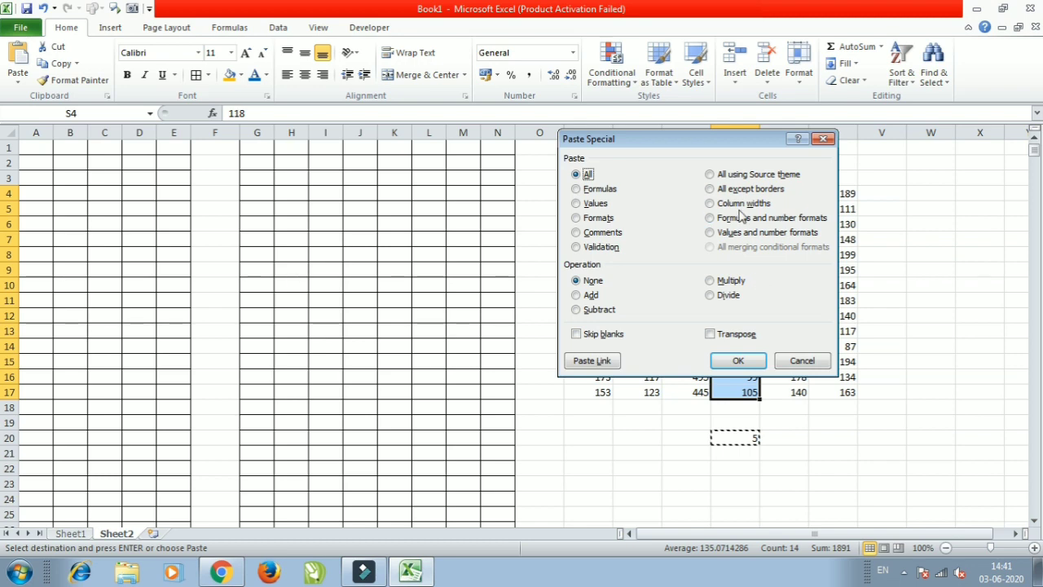
{"action": "left_click_drag", "start_coordinate": [717, 149], "coordinate": [792, 120]}
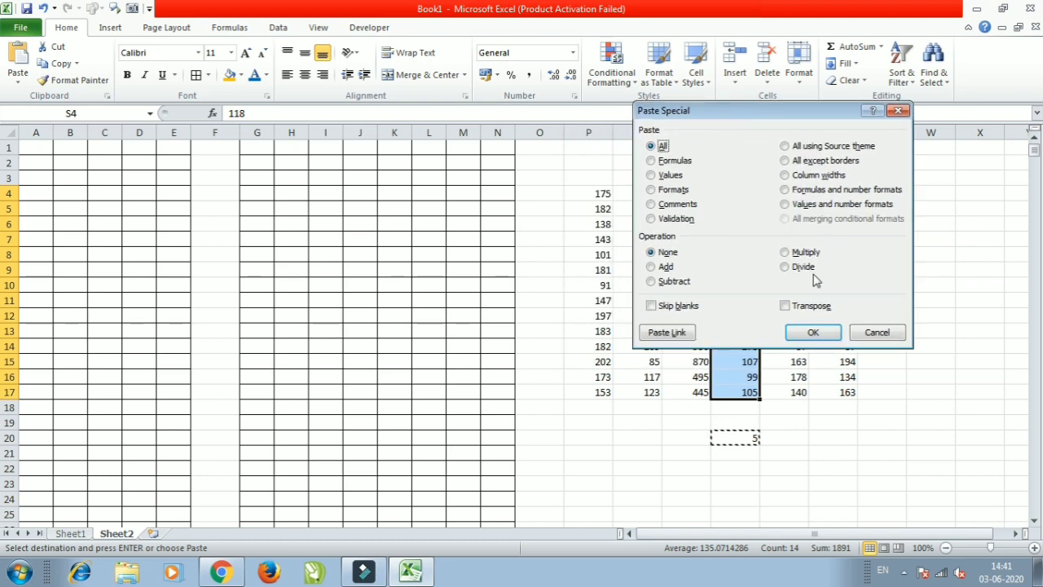
{"action": "left_click", "coordinate": [805, 268]}
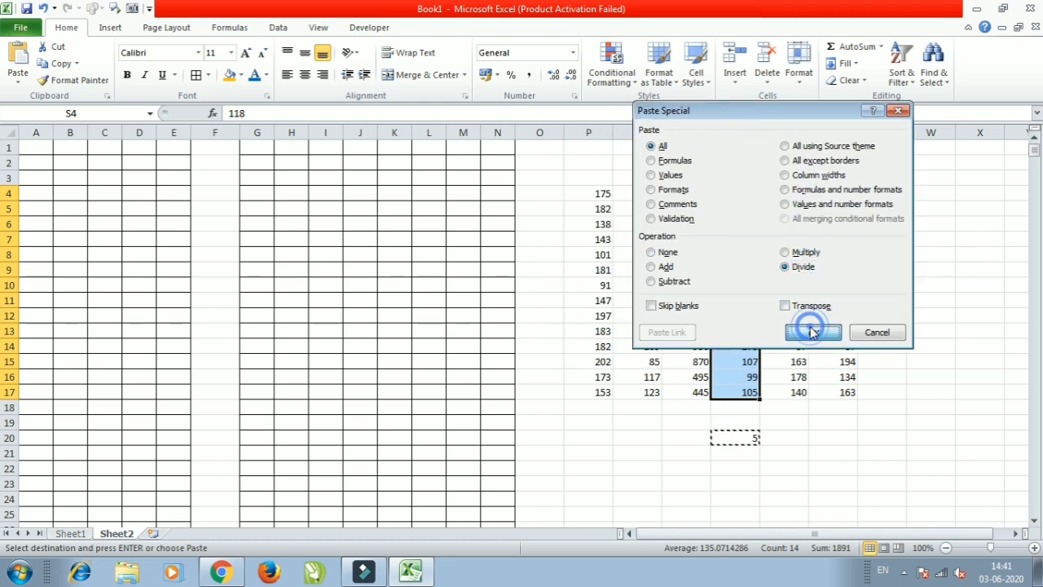
{"action": "left_click", "coordinate": [814, 332]}
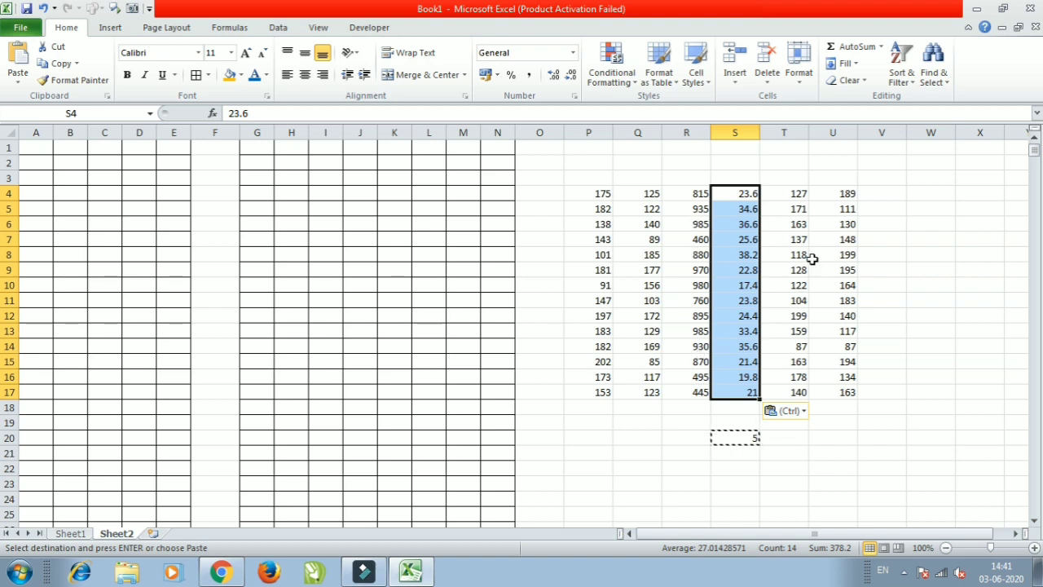
{"action": "key", "text": "alt+e"}
{"action": "key", "text": "s"}
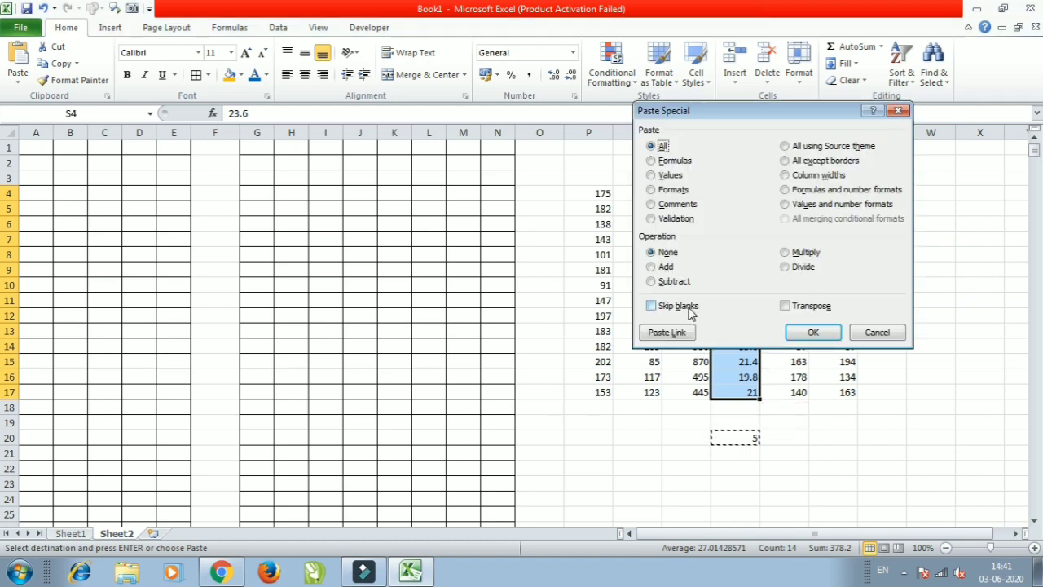
{"action": "left_click", "coordinate": [897, 110]}
Clear the values from S4:U17 and R4:R17, keeping only the number columns P and Q.
{"action": "left_click", "coordinate": [738, 194]}
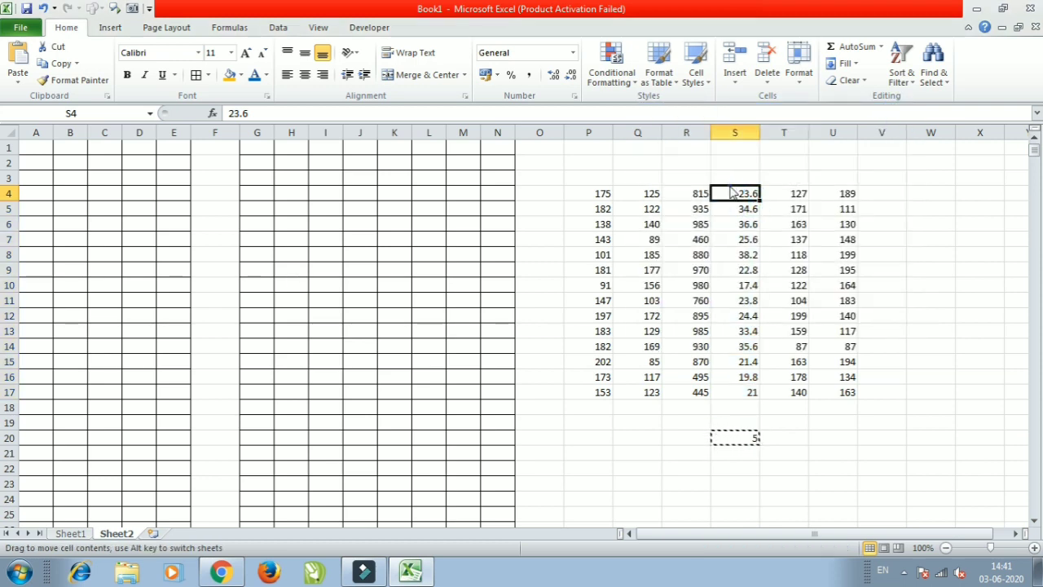
{"action": "left_click_drag", "start_coordinate": [731, 191], "coordinate": [846, 393]}
{"action": "key", "text": "Escape"}
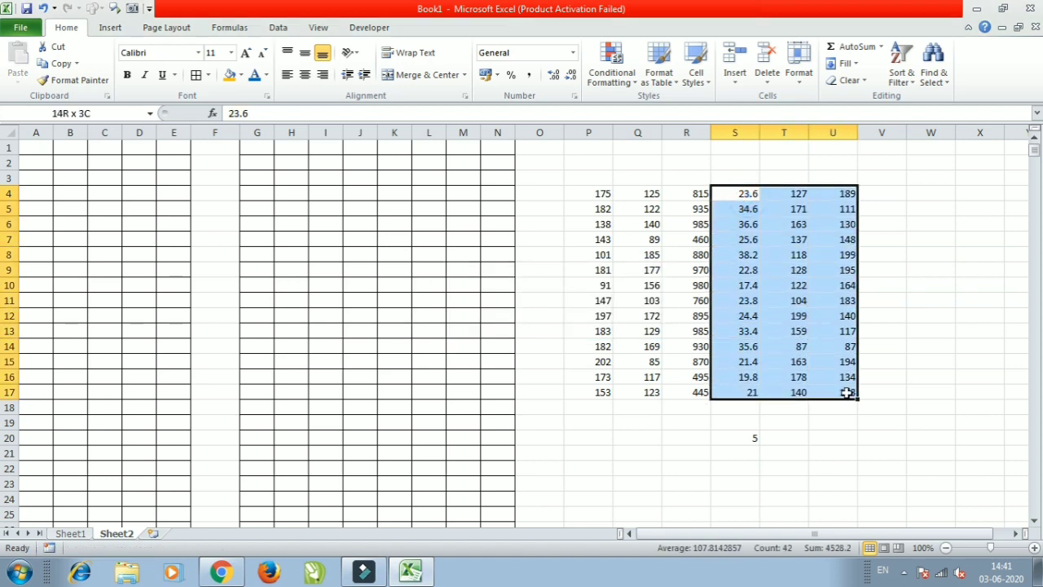
{"action": "key", "text": "Delete"}
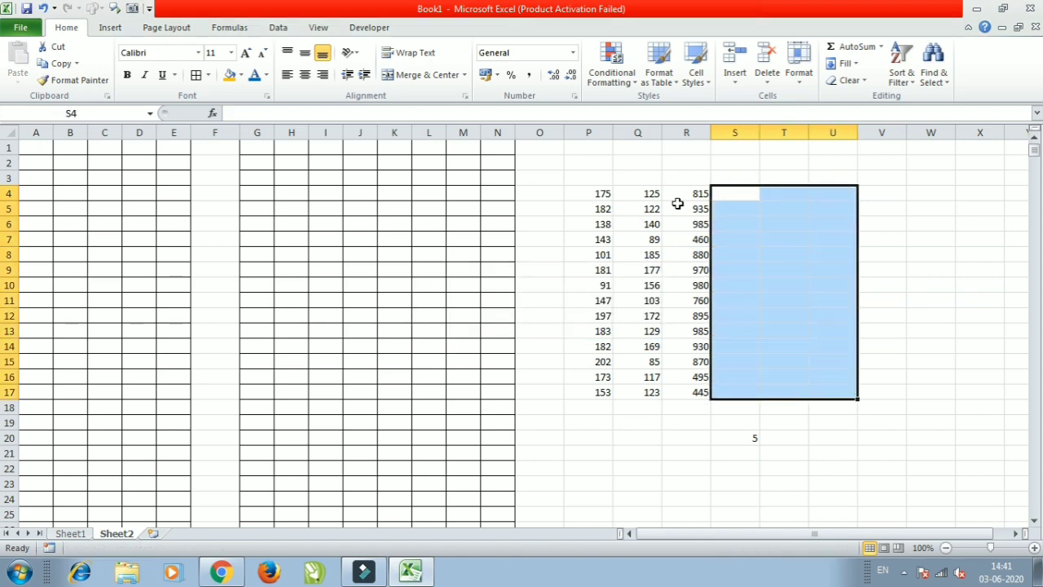
{"action": "left_click_drag", "start_coordinate": [696, 195], "coordinate": [701, 391]}
{"action": "key", "text": "Delete"}
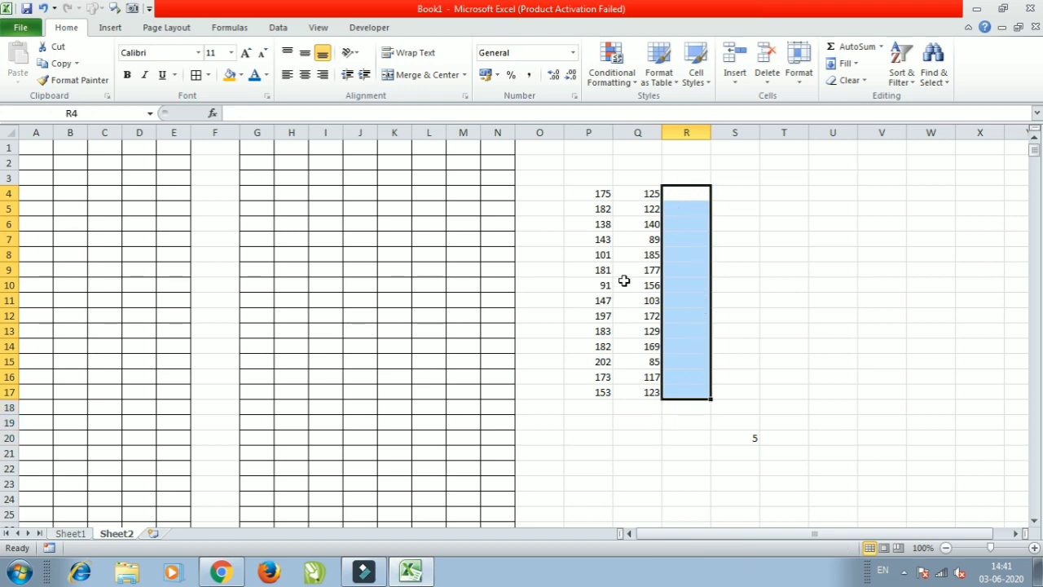
Delete the values in cells Q6, Q9, Q11, Q13 and Q15 to leave blanks in column Q.
{"action": "left_click", "coordinate": [651, 218]}
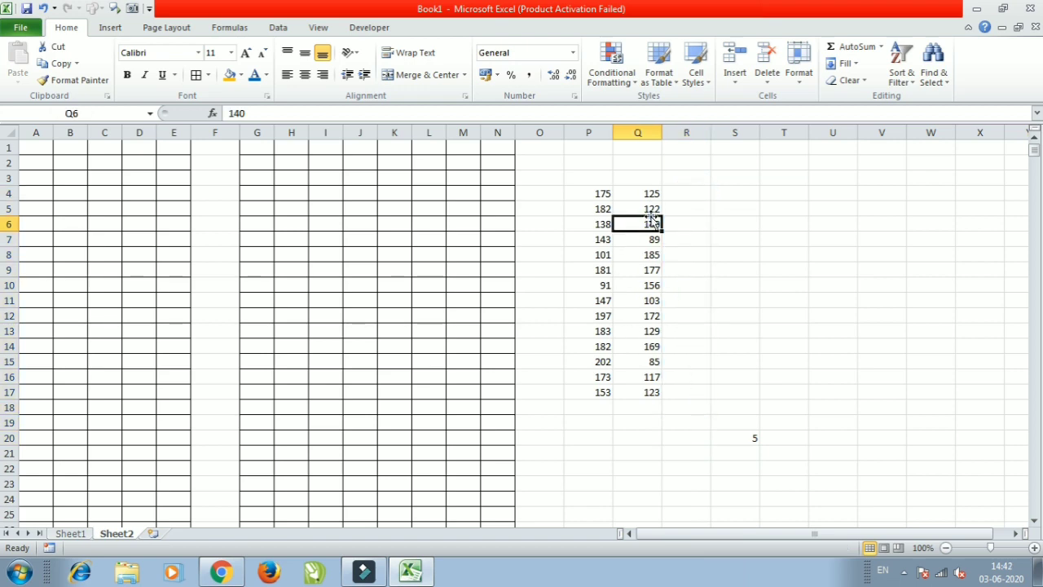
{"action": "key", "text": "Delete"}
{"action": "left_click", "coordinate": [650, 272]}
{"action": "key", "text": "Delete"}
{"action": "left_click", "coordinate": [652, 299]}
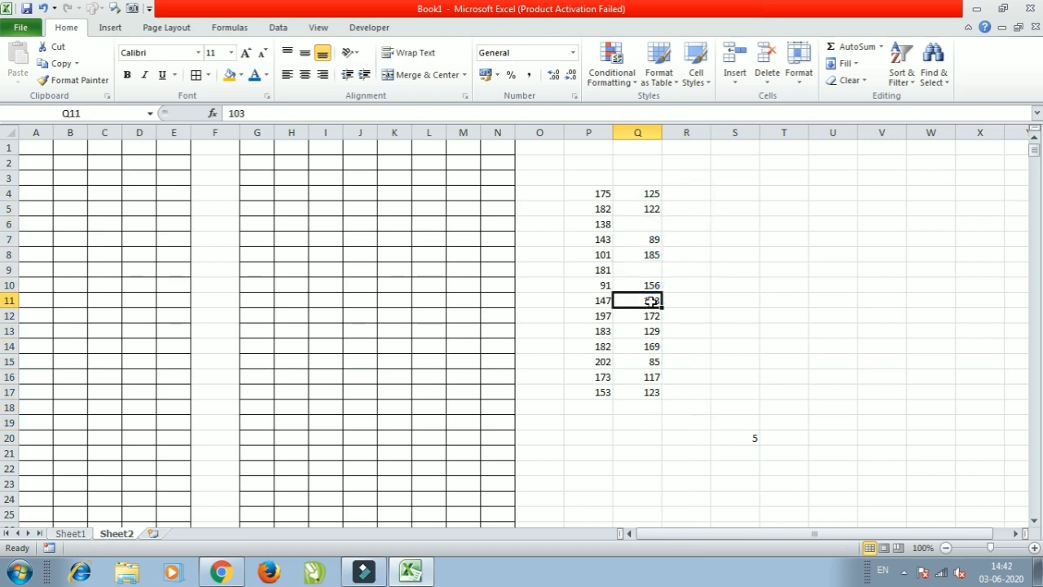
{"action": "key", "text": "Delete"}
{"action": "left_click", "coordinate": [653, 331]}
{"action": "key", "text": "Delete"}
{"action": "left_click", "coordinate": [655, 359]}
{"action": "key", "text": "Delete"}
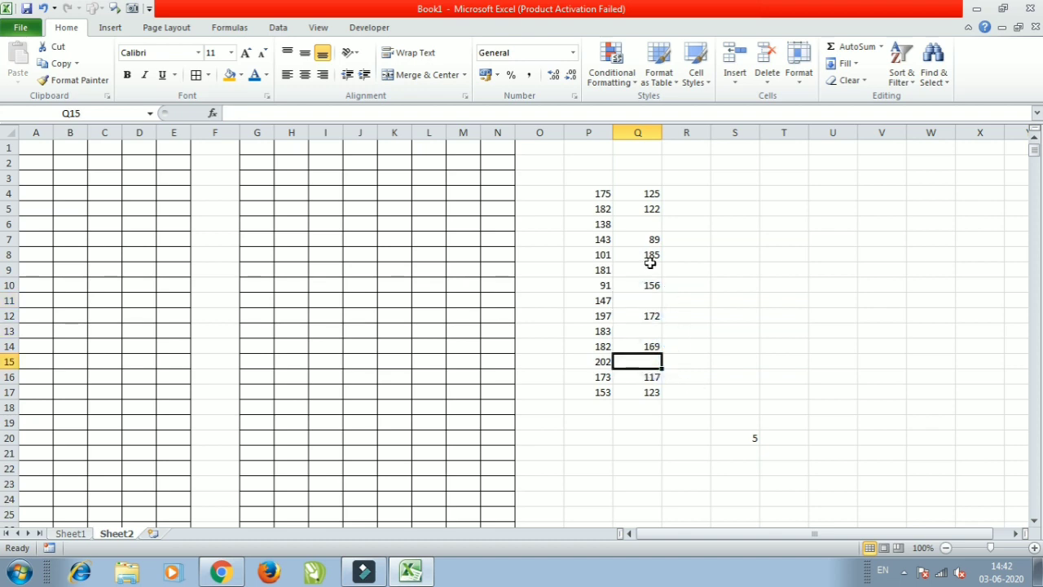
Compare the filled and blank cells of column Q with the neighbouring column P values, row by row.
{"action": "left_click", "coordinate": [642, 211]}
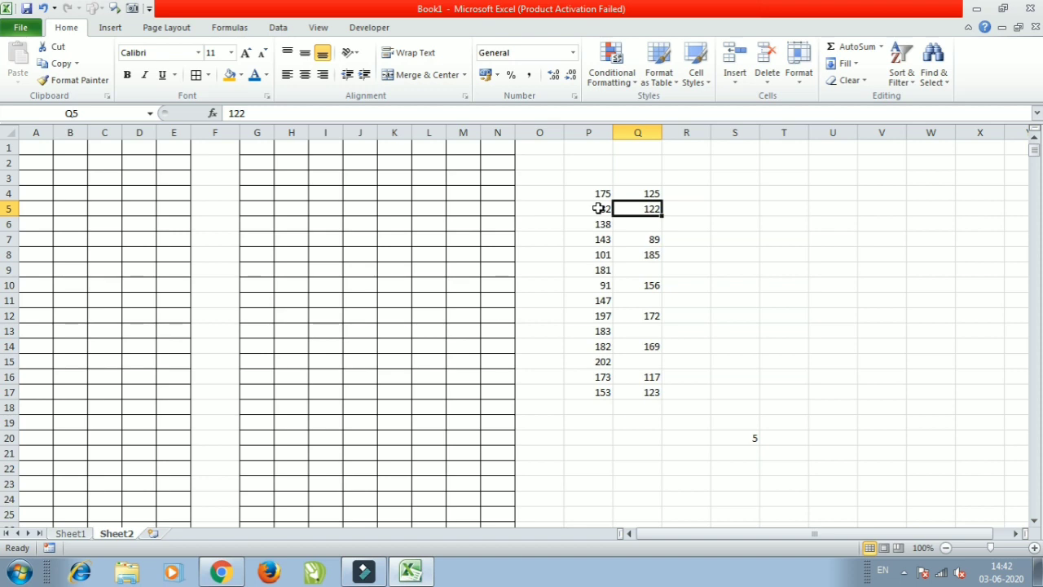
{"action": "left_click", "coordinate": [648, 226]}
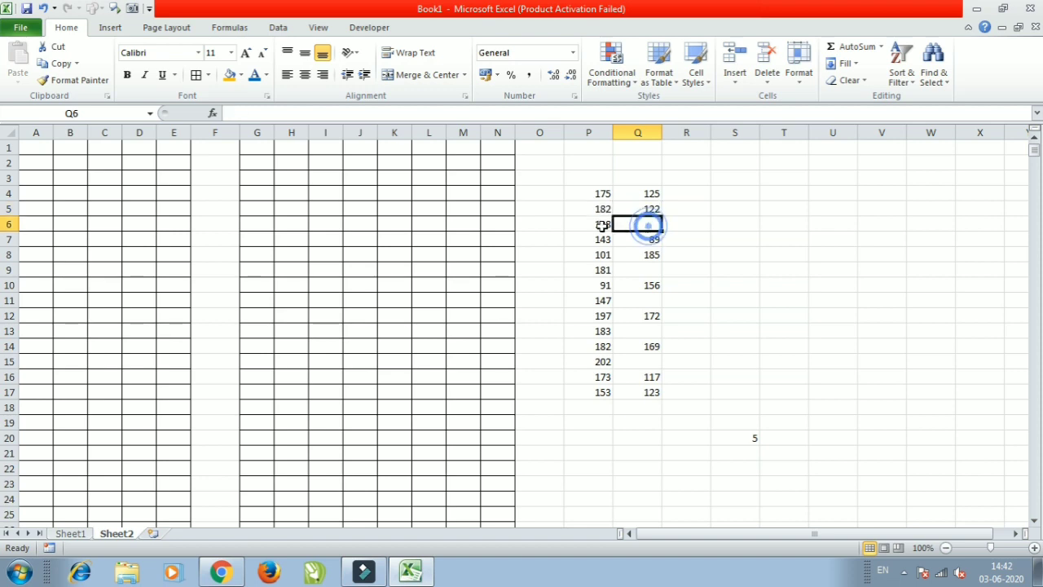
{"action": "left_click", "coordinate": [654, 238]}
{"action": "type", "text": "89"}
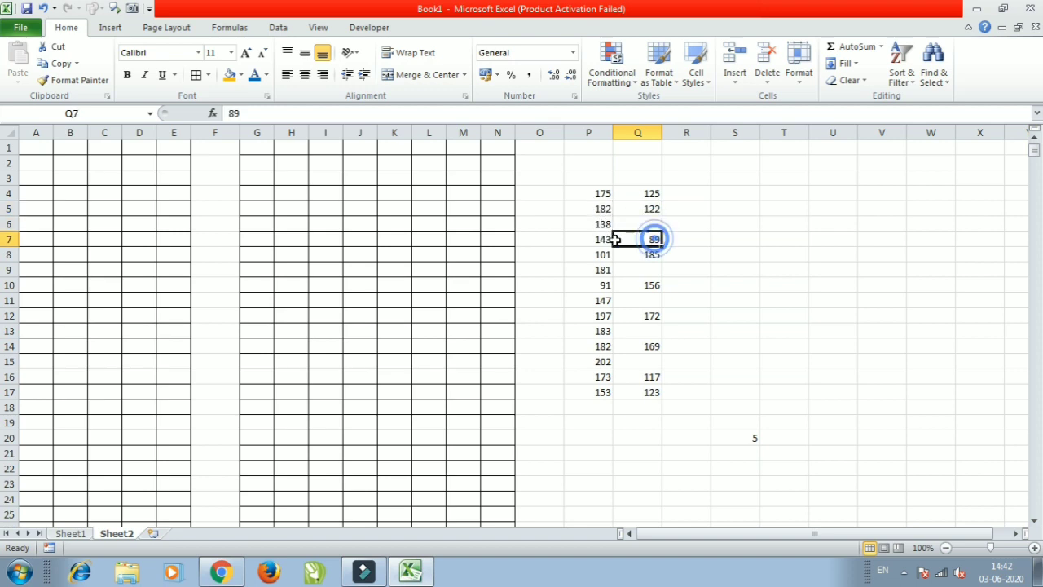
{"action": "left_click", "coordinate": [589, 239]}
{"action": "left_click", "coordinate": [647, 257]}
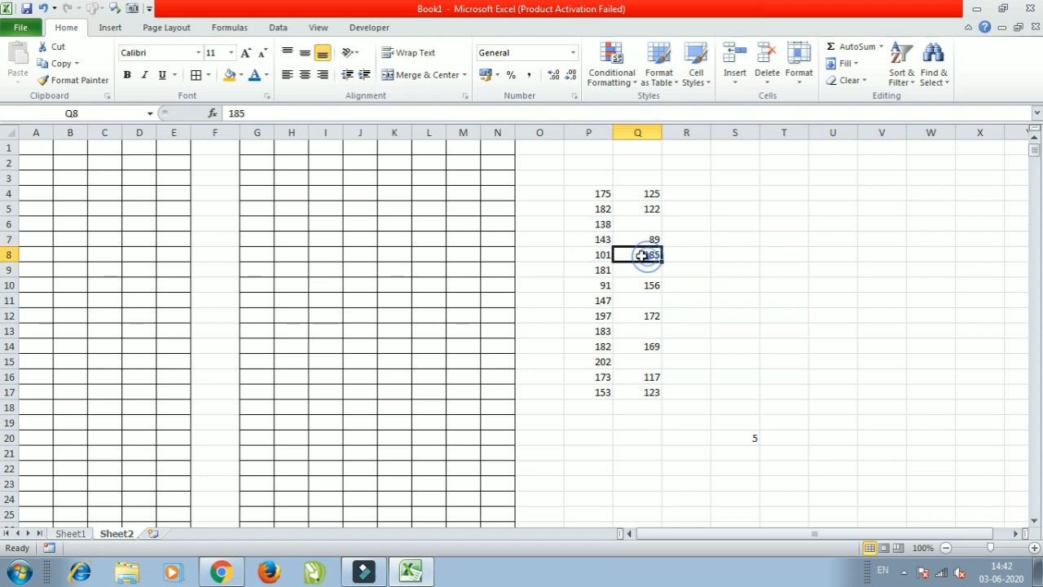
{"action": "left_click", "coordinate": [600, 256]}
{"action": "left_click", "coordinate": [584, 267]}
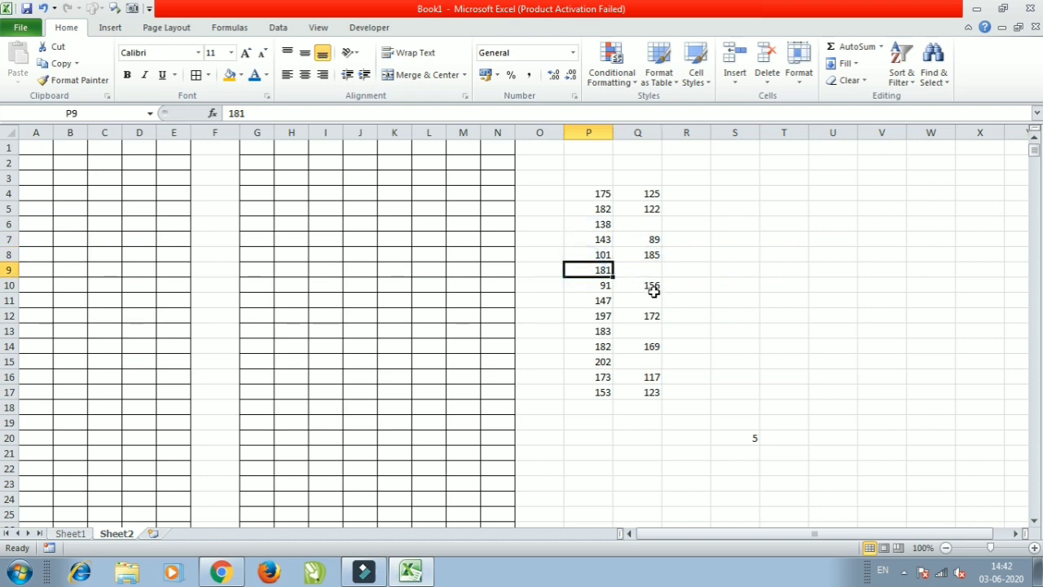
{"action": "left_click", "coordinate": [654, 291]}
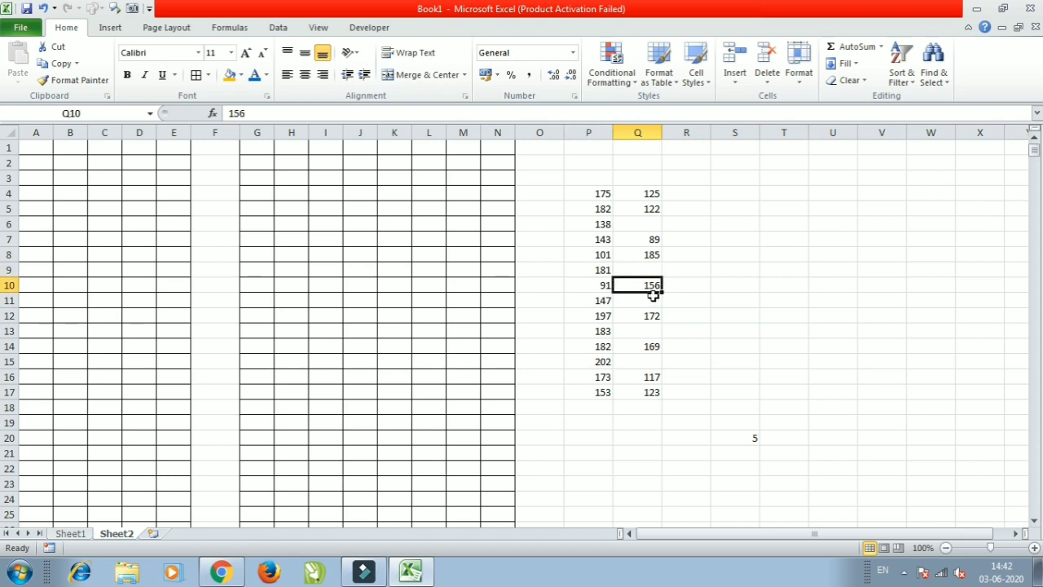
Copy Q4:Q17 and paste it over P4:P17 using Paste Special with Skip blanks enabled.
{"action": "left_click_drag", "start_coordinate": [651, 192], "coordinate": [657, 397]}
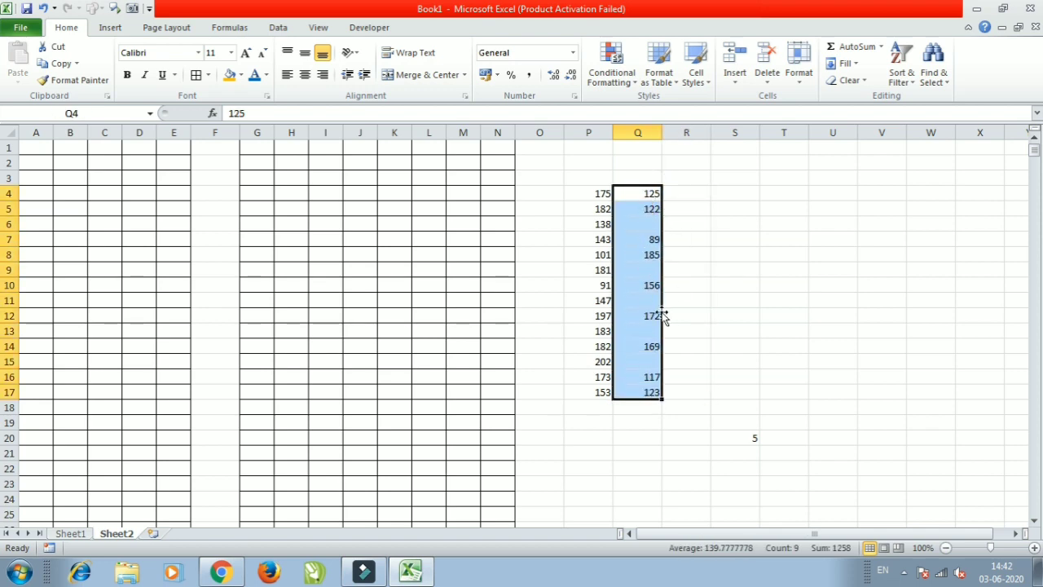
{"action": "key", "text": "ctrl+c"}
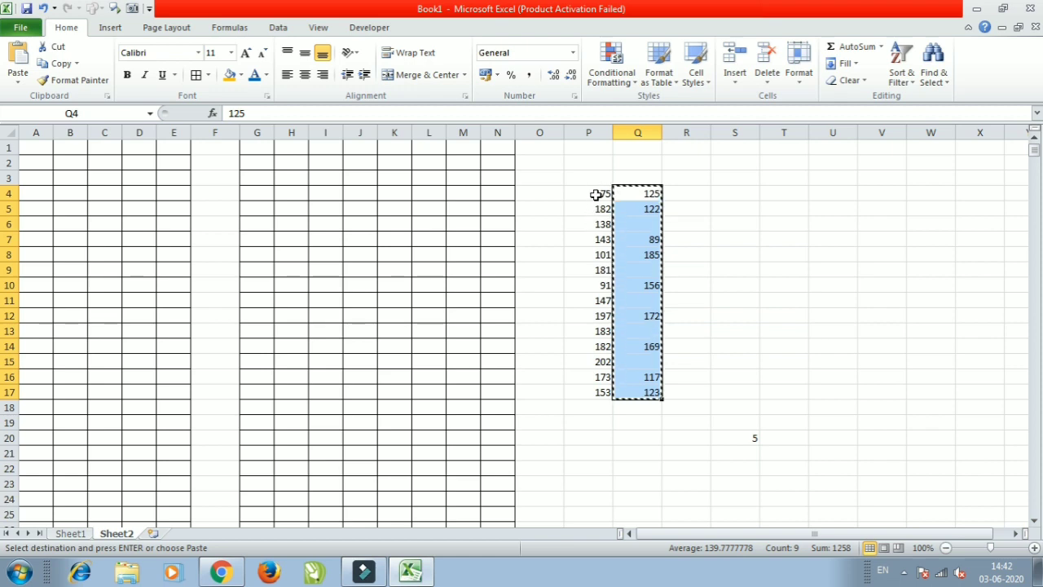
{"action": "left_click_drag", "start_coordinate": [599, 194], "coordinate": [602, 399]}
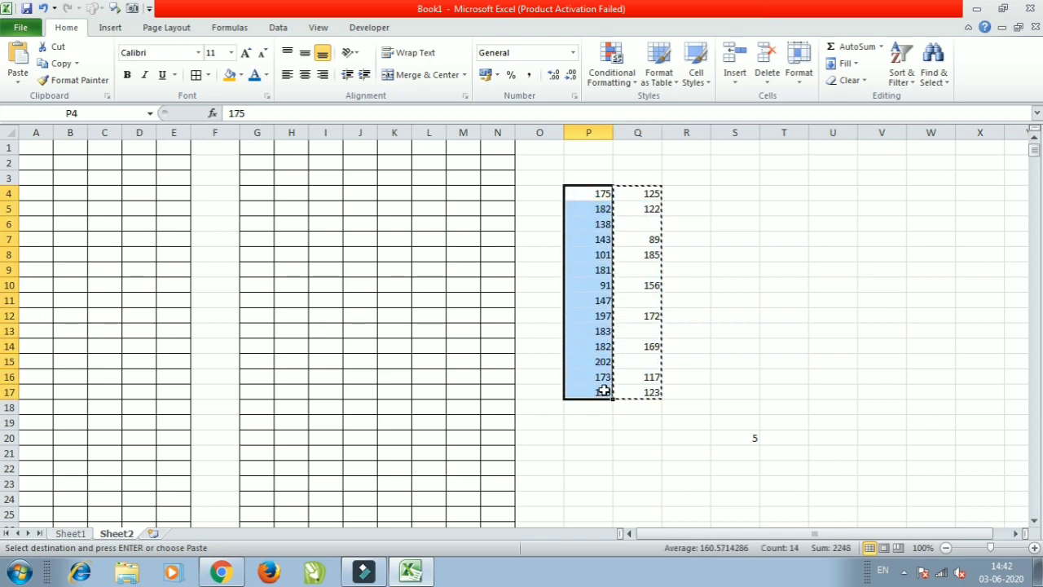
{"action": "key", "text": "ctrl+alt+v"}
{"action": "left_click_drag", "start_coordinate": [743, 111], "coordinate": [802, 155]}
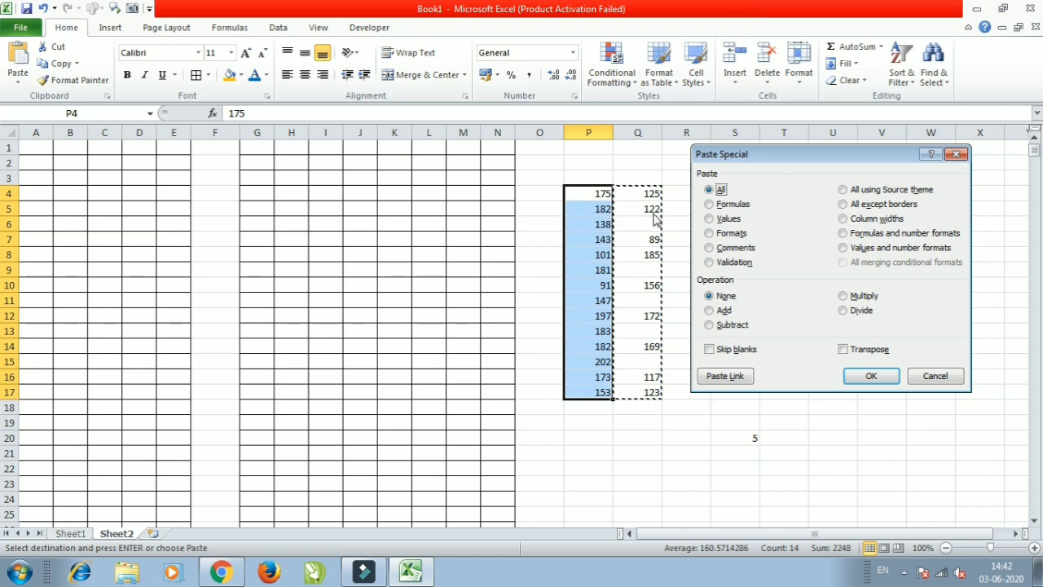
{"action": "left_click", "coordinate": [735, 351]}
{"action": "left_click", "coordinate": [870, 377]}
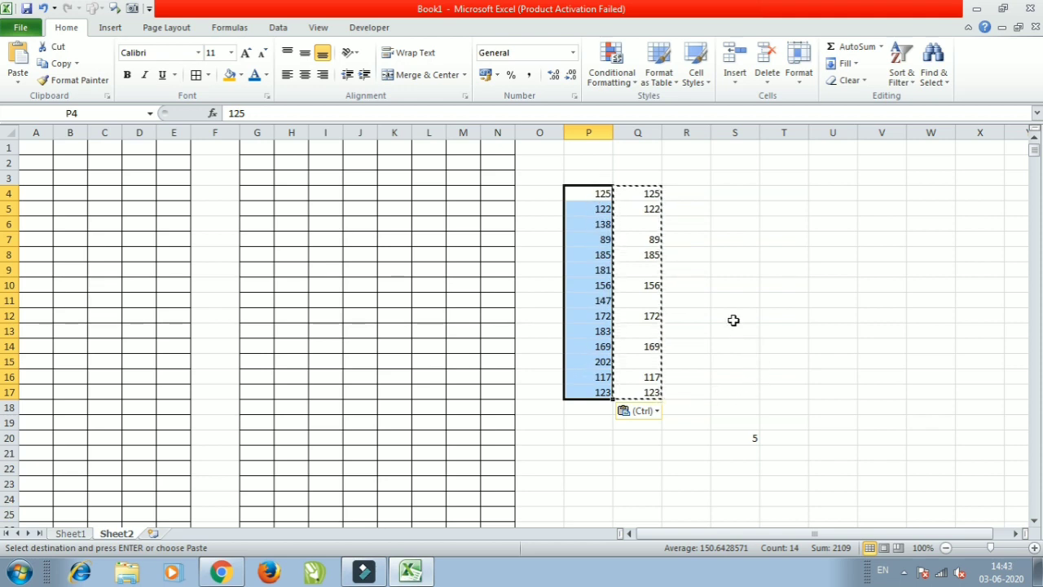
Copy Q4:Q17 and paste it as a row starting at T7 using Paste Special with Transpose.
{"action": "key", "text": "Escape"}
{"action": "left_click_drag", "start_coordinate": [646, 194], "coordinate": [645, 392]}
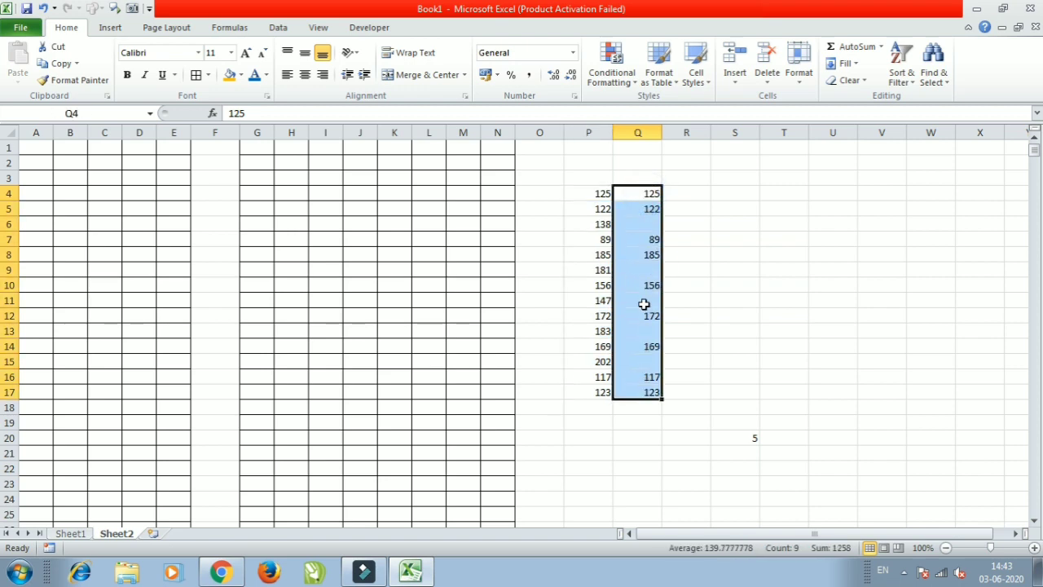
{"action": "key", "text": "ctrl+c"}
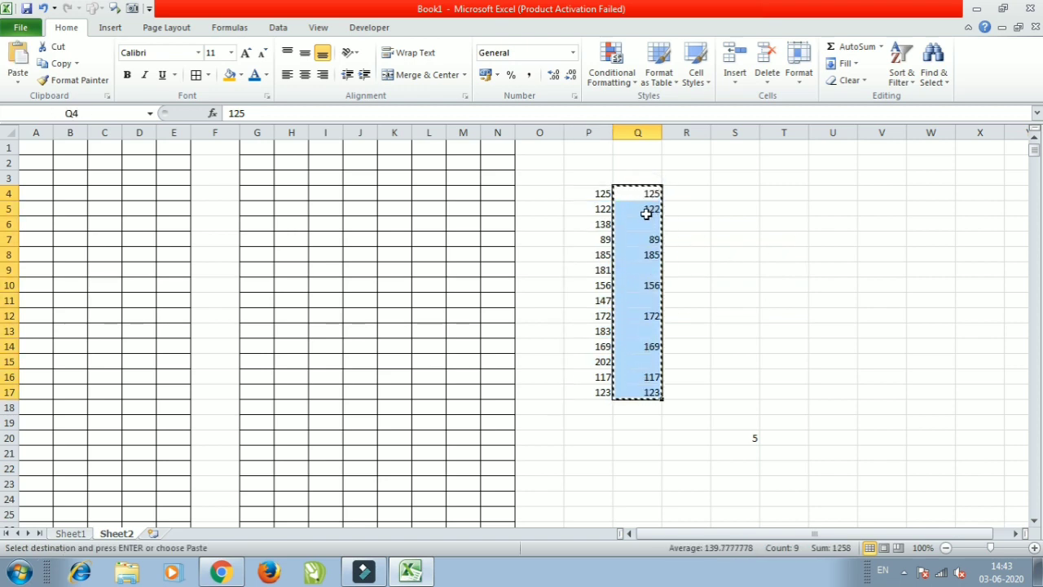
{"action": "left_click", "coordinate": [763, 238]}
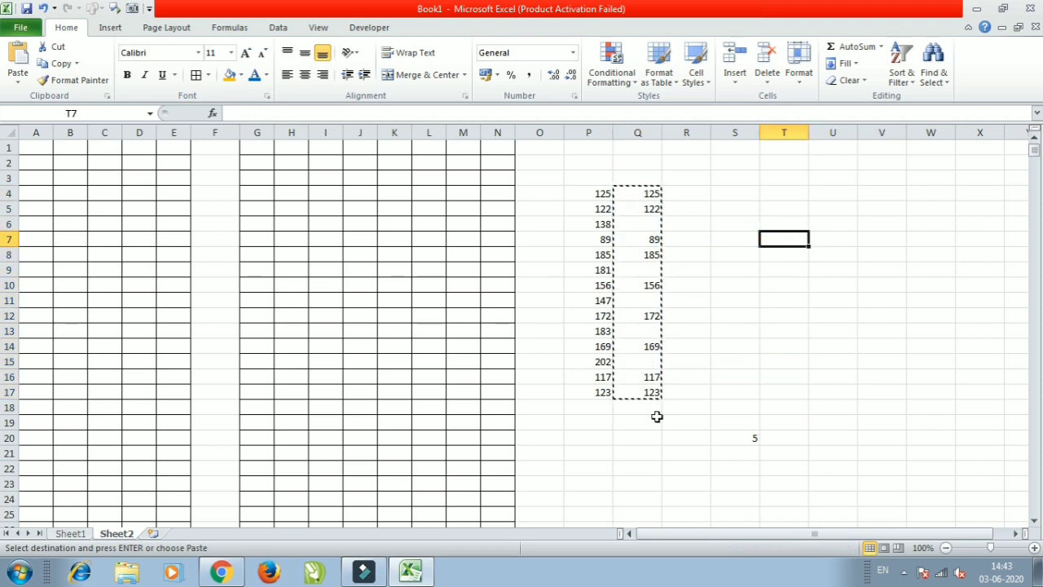
{"action": "key", "text": "alt+e"}
{"action": "key", "text": "s"}
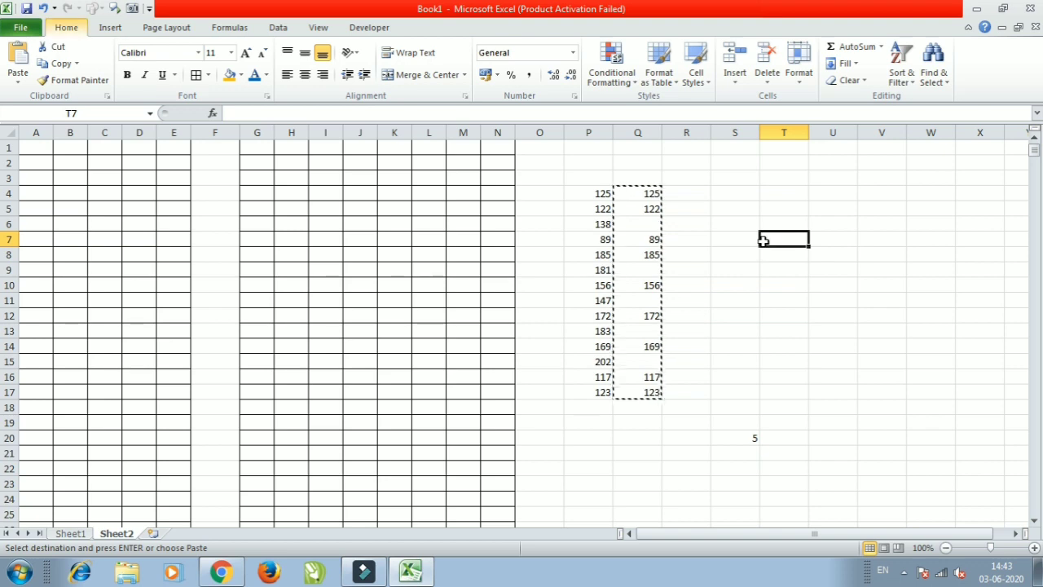
{"action": "left_click", "coordinate": [843, 348]}
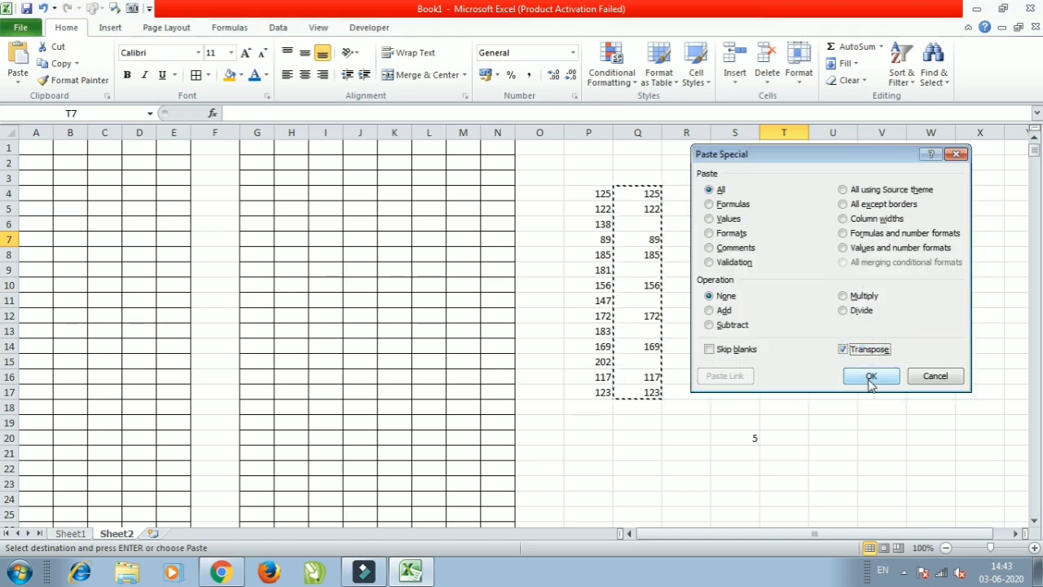
{"action": "left_click", "coordinate": [871, 376]}
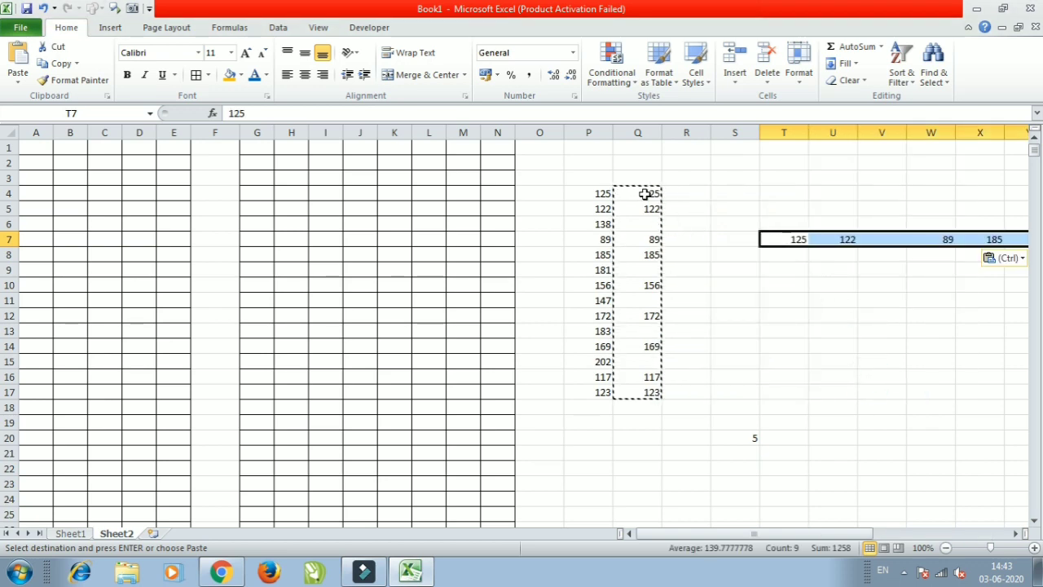
Examine the transposed values along row 7 from T7 to AE7.
{"action": "key", "text": "Right"}
{"action": "key", "text": "Right"}
{"action": "key", "text": "Right"}
{"action": "key", "text": "Right"}
{"action": "key", "text": "Right"}
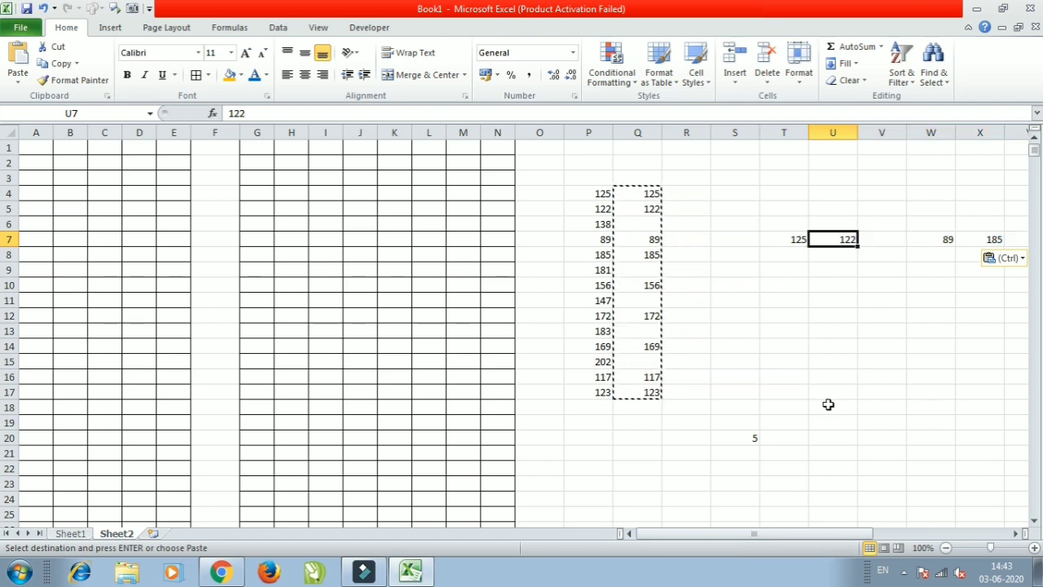
{"action": "key", "text": "Right"}
{"action": "key", "text": "Right"}
{"action": "key", "text": "Right"}
{"action": "key", "text": "Right"}
{"action": "key", "text": "Right"}
{"action": "key", "text": "Right"}
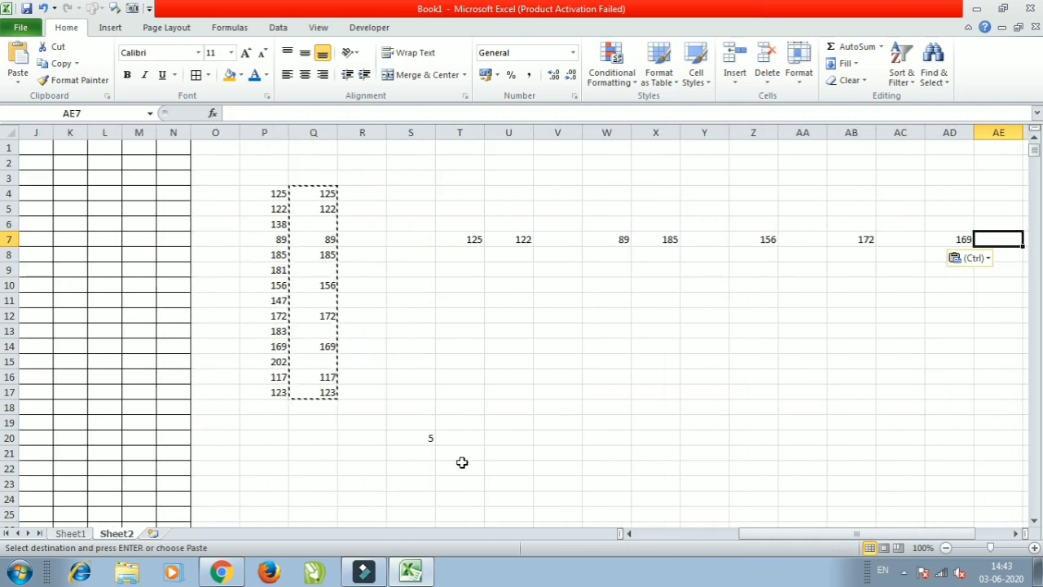
{"action": "key", "text": "alt+e"}
{"action": "key", "text": "s"}
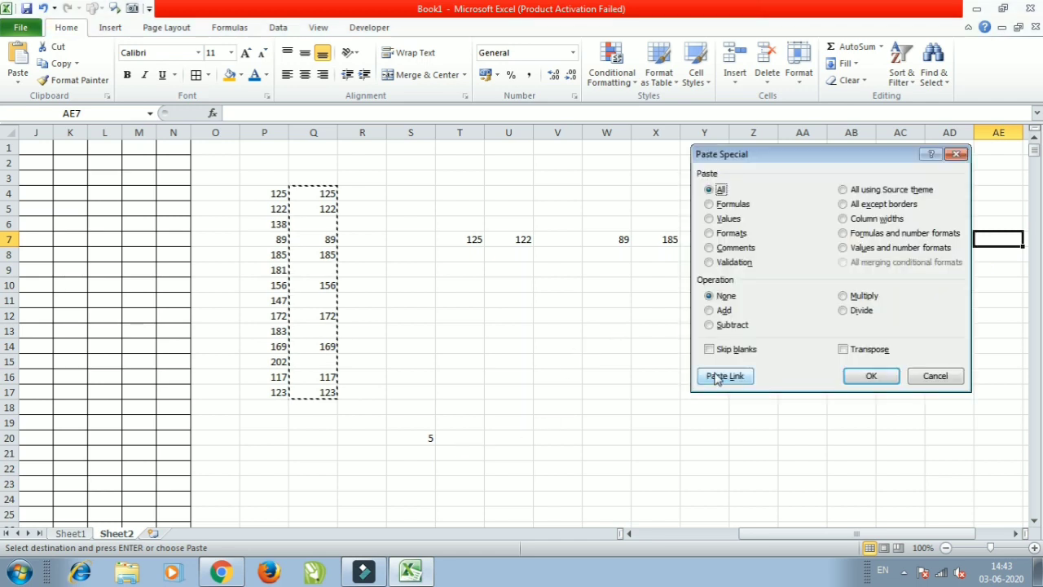
{"action": "left_click", "coordinate": [931, 376]}
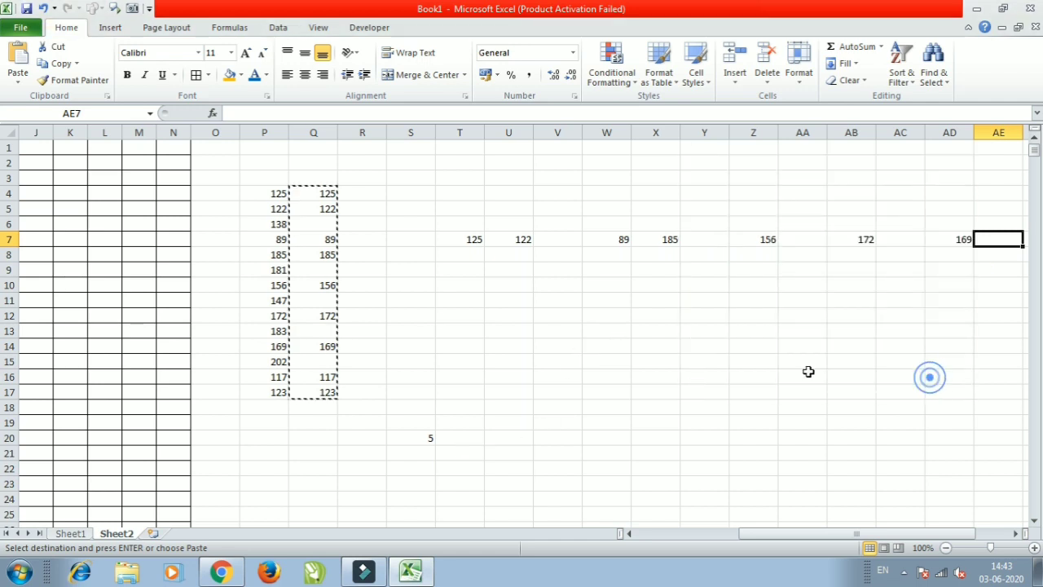
Compare the transposed values in row 7 with their source range Q4:Q17.
{"action": "left_click", "coordinate": [431, 298]}
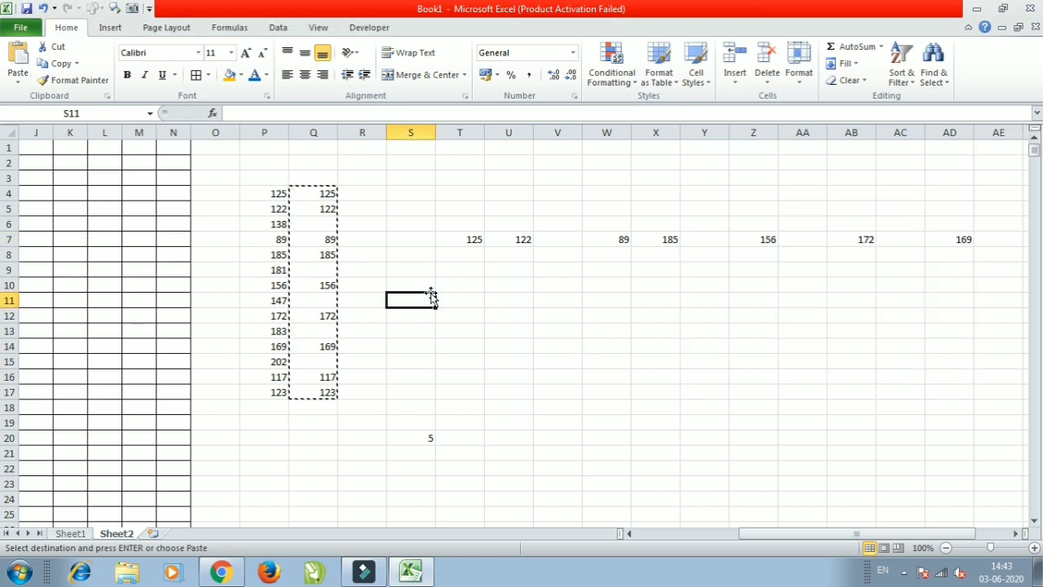
{"action": "left_click", "coordinate": [473, 237]}
{"action": "left_click_drag", "start_coordinate": [473, 237], "coordinate": [913, 237]}
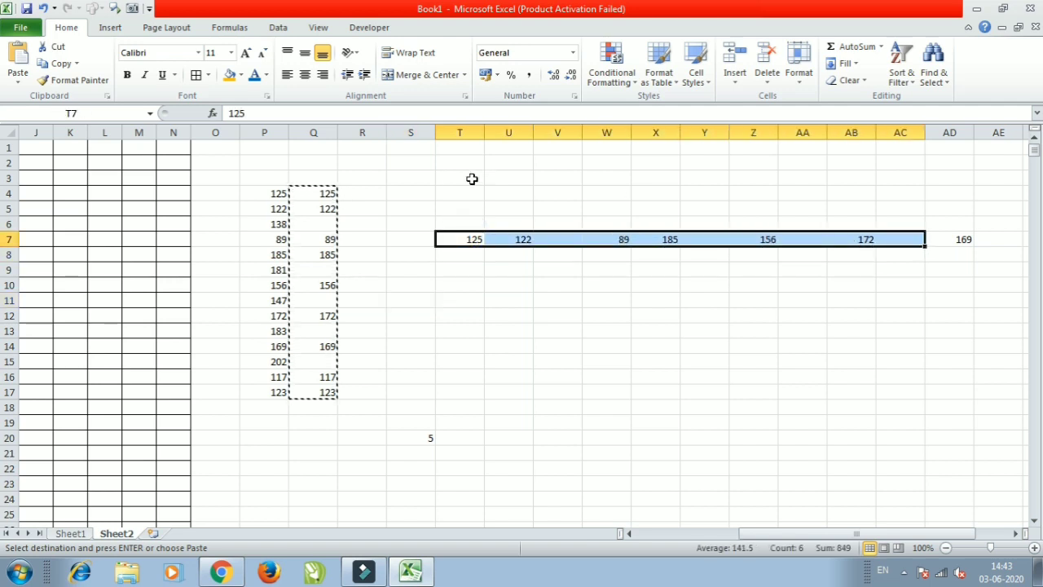
{"action": "left_click_drag", "start_coordinate": [298, 195], "coordinate": [351, 389]}
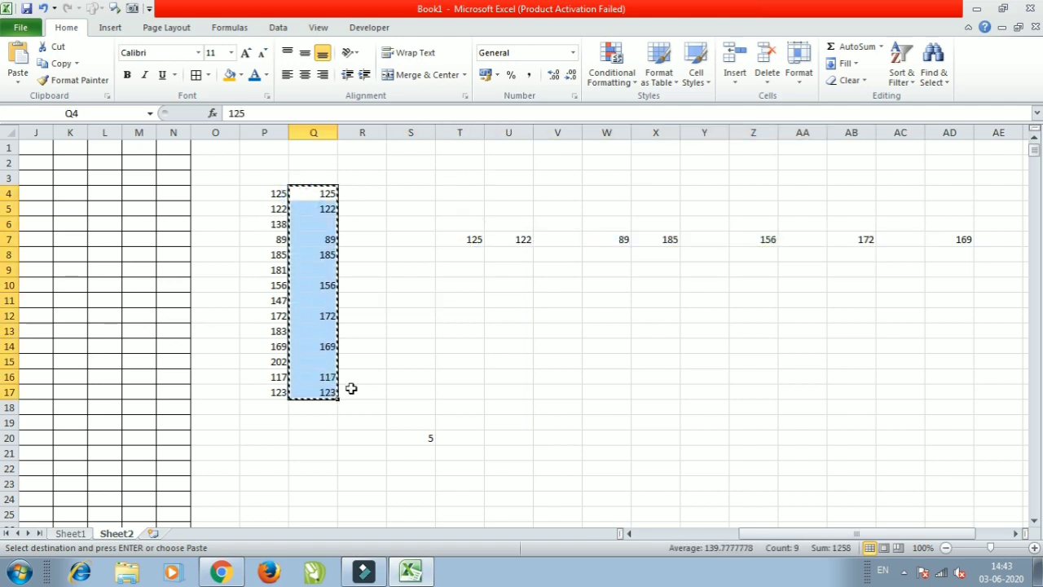
Clear the value from cell S20.
{"action": "left_click", "coordinate": [425, 457]}
{"action": "left_click", "coordinate": [426, 440]}
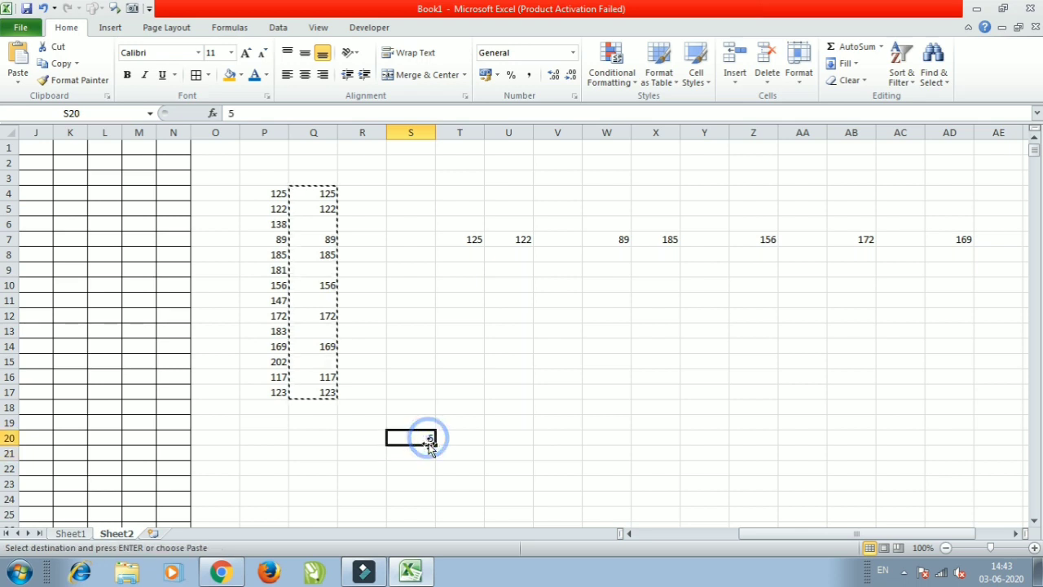
{"action": "key", "text": "Delete"}
{"action": "left_click", "coordinate": [478, 239]}
{"action": "left_click", "coordinate": [477, 311]}
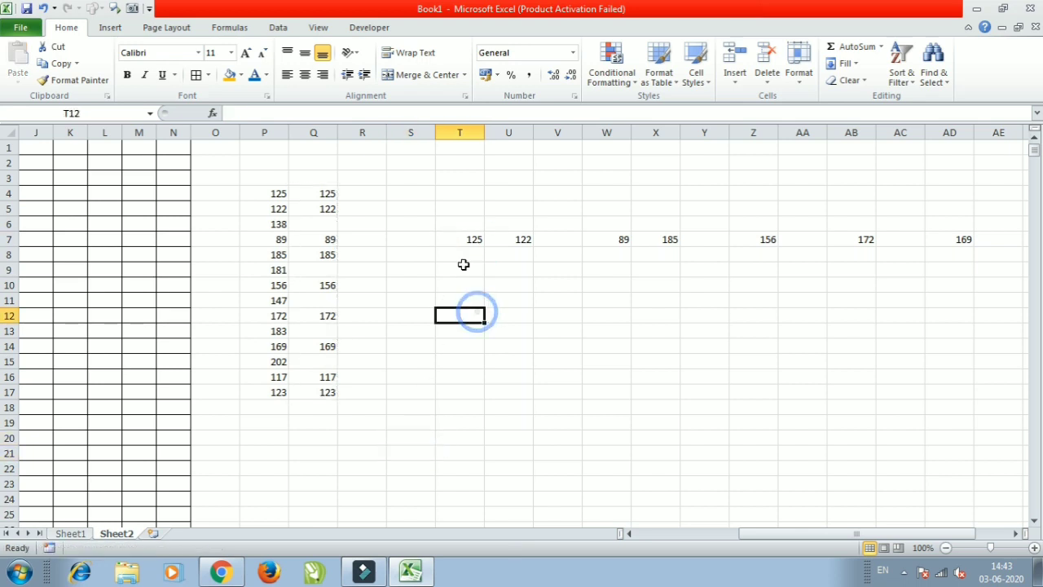
{"action": "left_click", "coordinate": [459, 240]}
{"action": "left_click", "coordinate": [469, 329]}
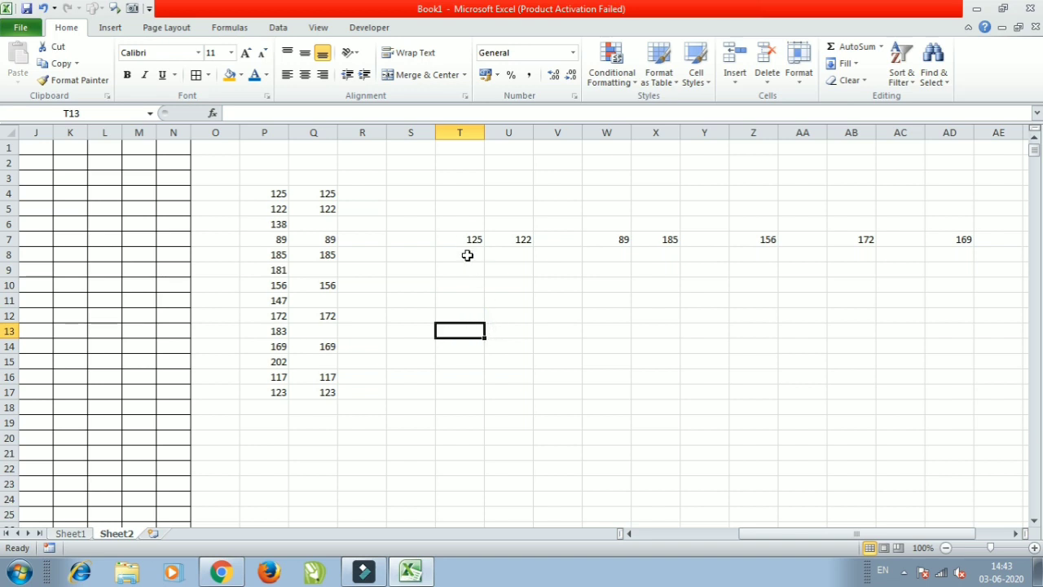
{"action": "left_click", "coordinate": [467, 255]}
{"action": "left_click", "coordinate": [467, 300]}
{"action": "left_click", "coordinate": [461, 342]}
{"action": "left_click", "coordinate": [459, 373]}
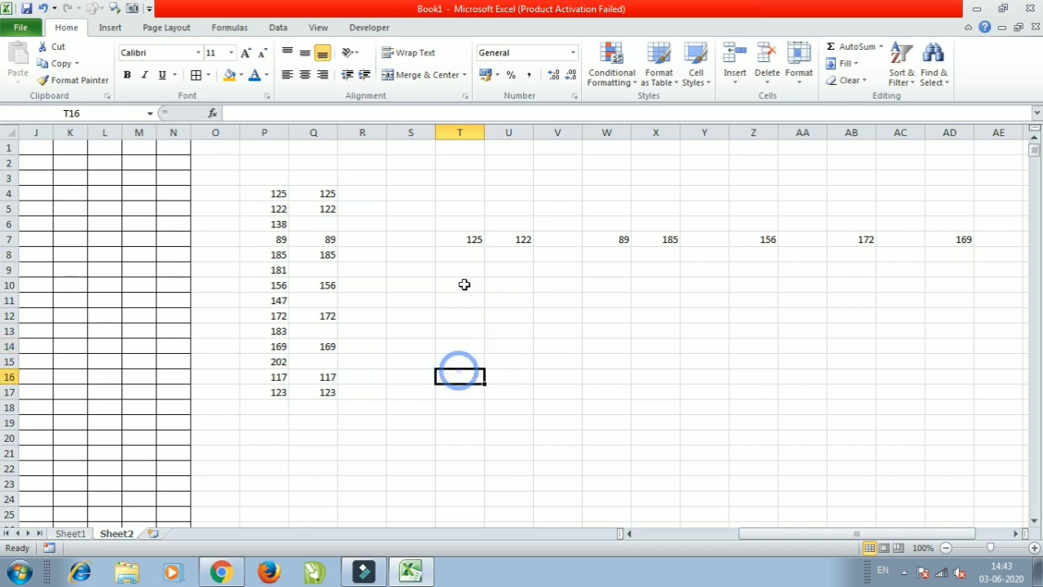
{"action": "left_click", "coordinate": [464, 271]}
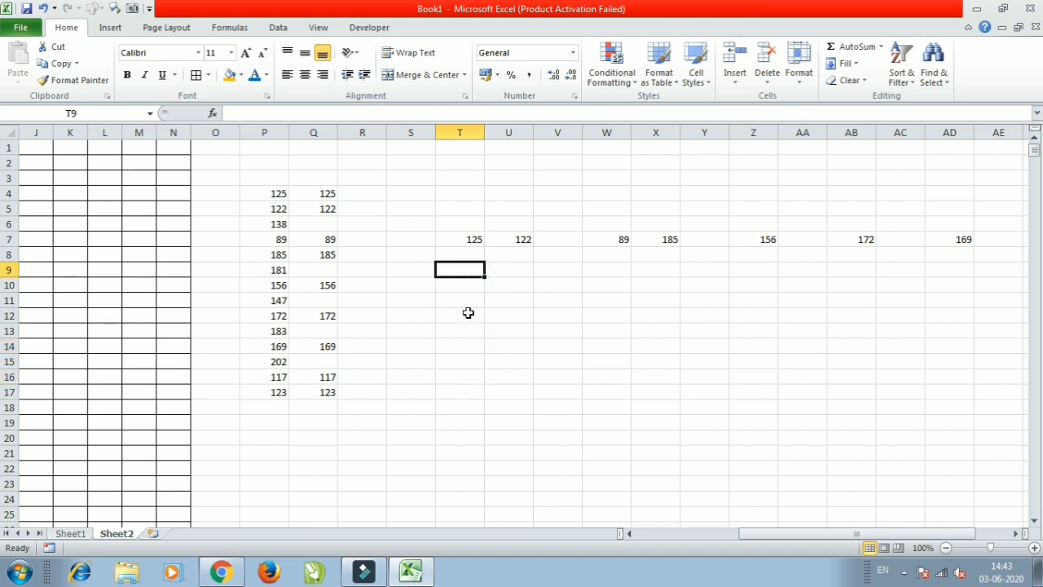
Copy T7:AD7 and paste it as linked cells starting at T12 using Paste Link in Paste Special.
{"action": "left_click_drag", "start_coordinate": [467, 243], "coordinate": [961, 238]}
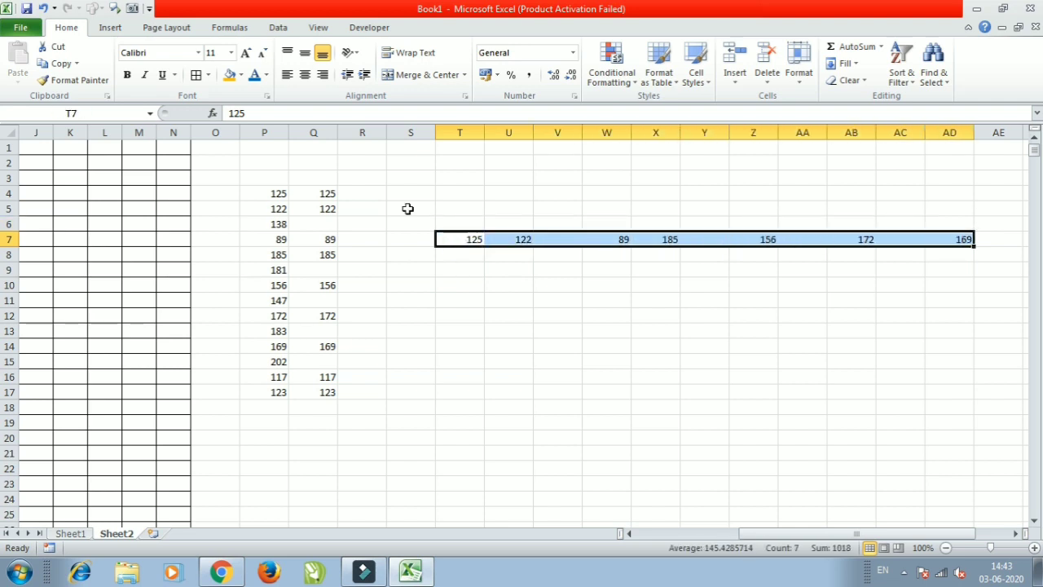
{"action": "key", "text": "ctrl+c"}
{"action": "left_click", "coordinate": [459, 314]}
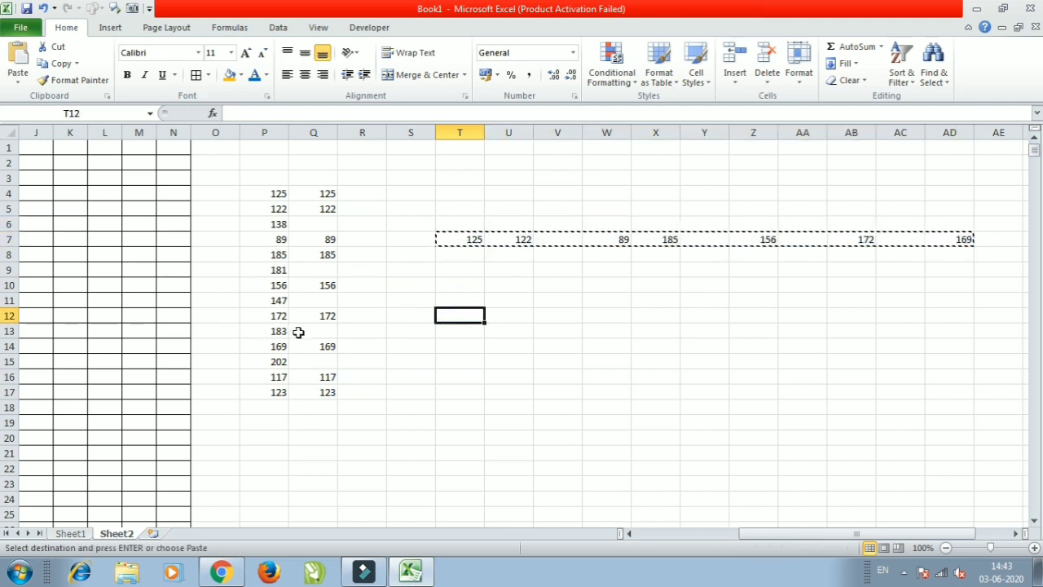
{"action": "key", "text": "ctrl+alt+v"}
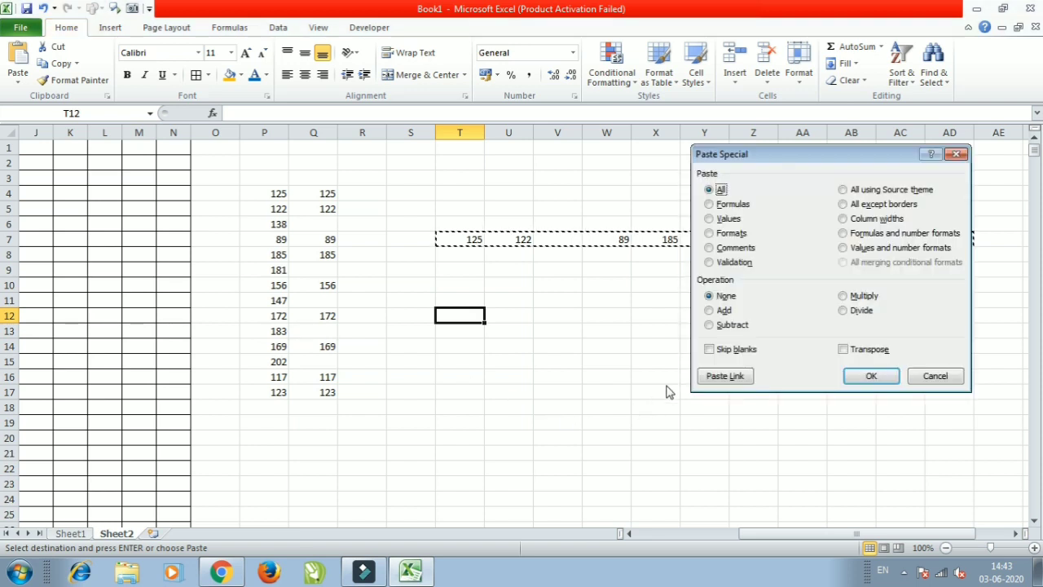
{"action": "left_click", "coordinate": [724, 376]}
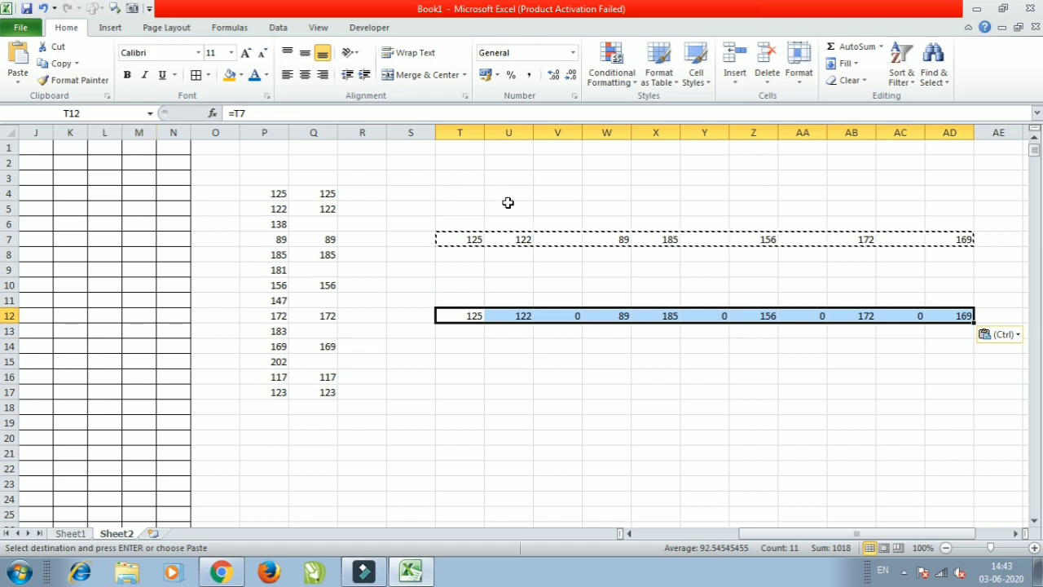
{"action": "key", "text": "Escape"}
Compare the blank source cell V7 with its linked cell V12.
{"action": "left_click", "coordinate": [546, 238]}
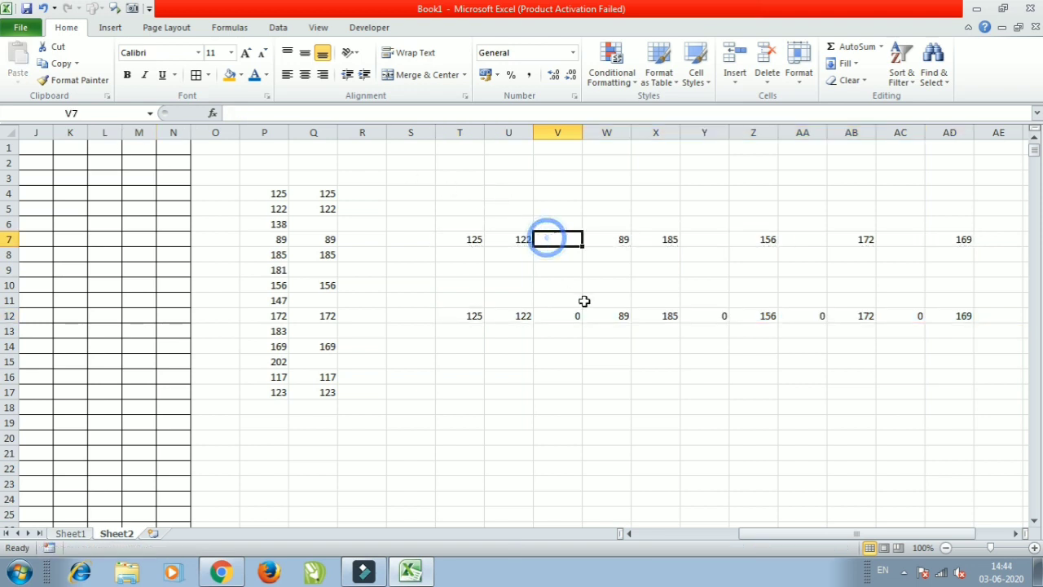
{"action": "left_click", "coordinate": [570, 326]}
{"action": "left_click", "coordinate": [573, 314]}
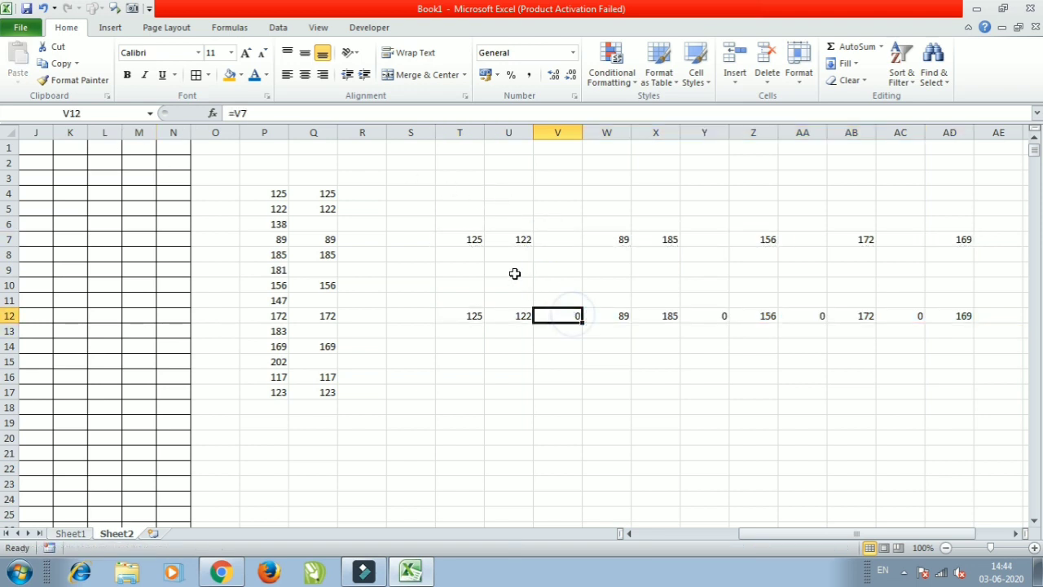
Change the source row values to 185 in T7 and 78 in V7 to test the links in row 12.
{"action": "left_click", "coordinate": [471, 240]}
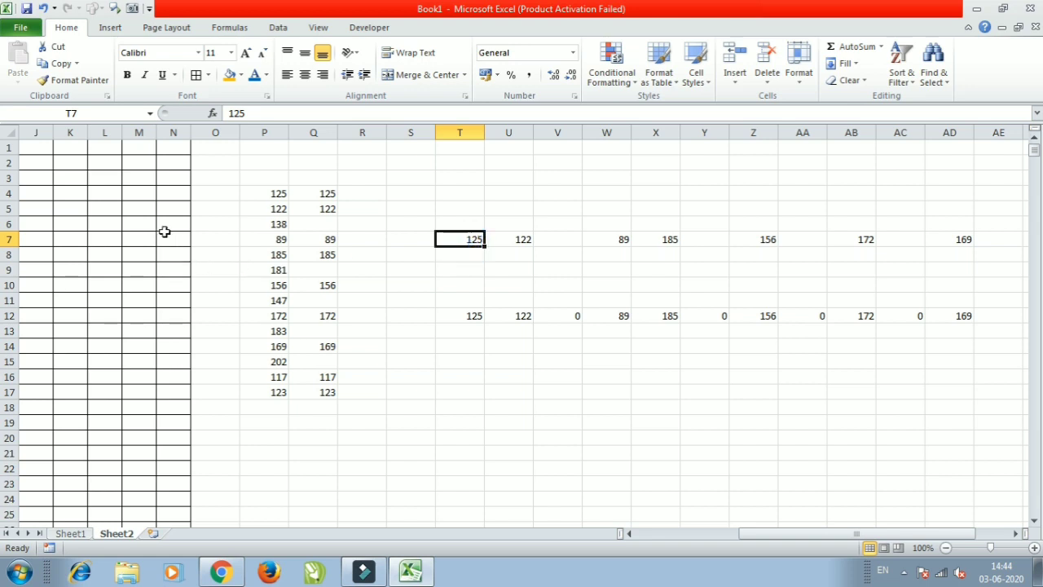
{"action": "type", "text": "185."}
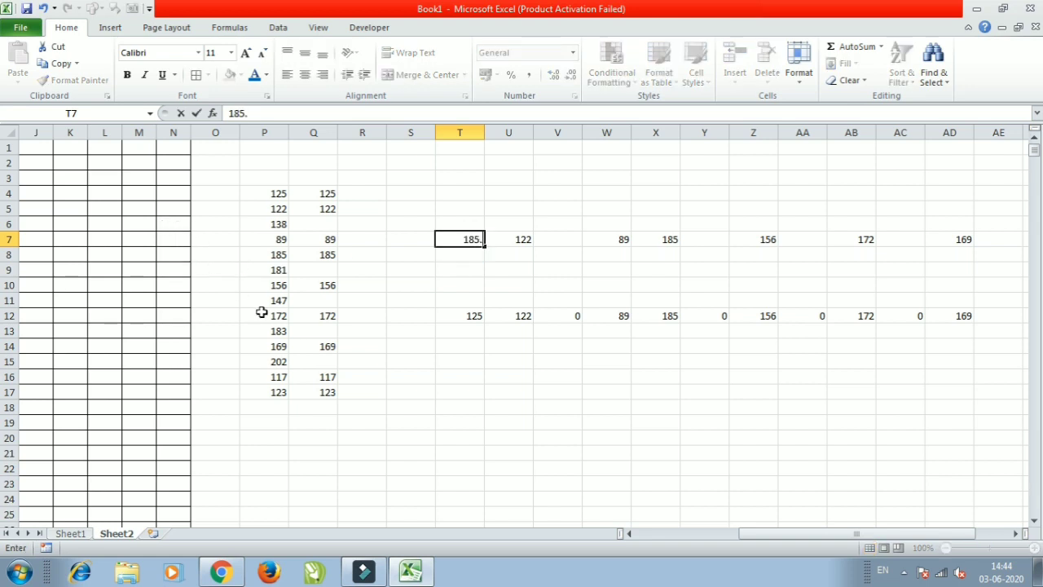
{"action": "key", "text": "BackSpace"}
{"action": "key", "text": "Return"}
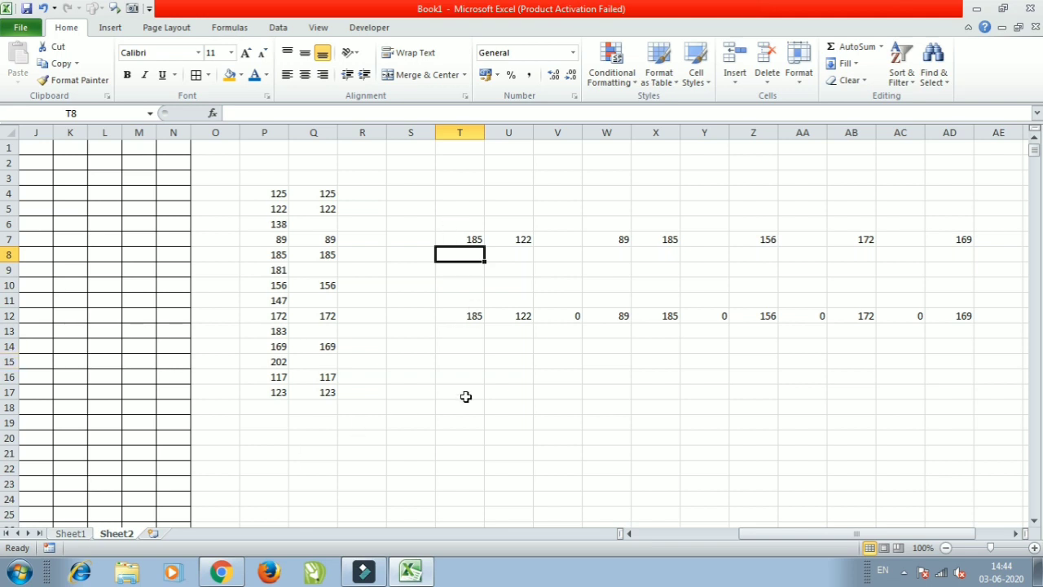
{"action": "left_click", "coordinate": [556, 236]}
{"action": "type", "text": "78"}
{"action": "key", "text": "Return"}
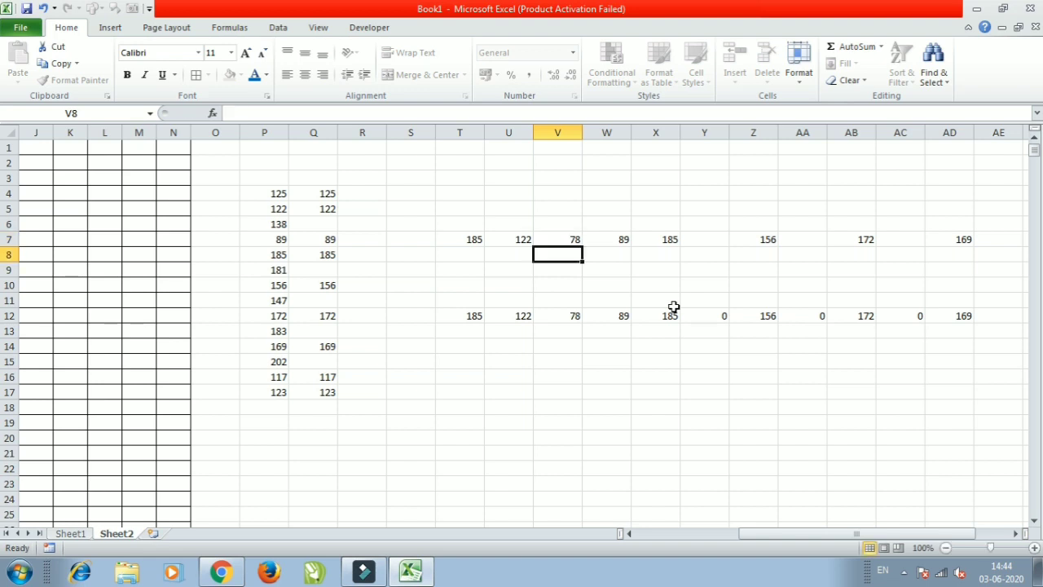